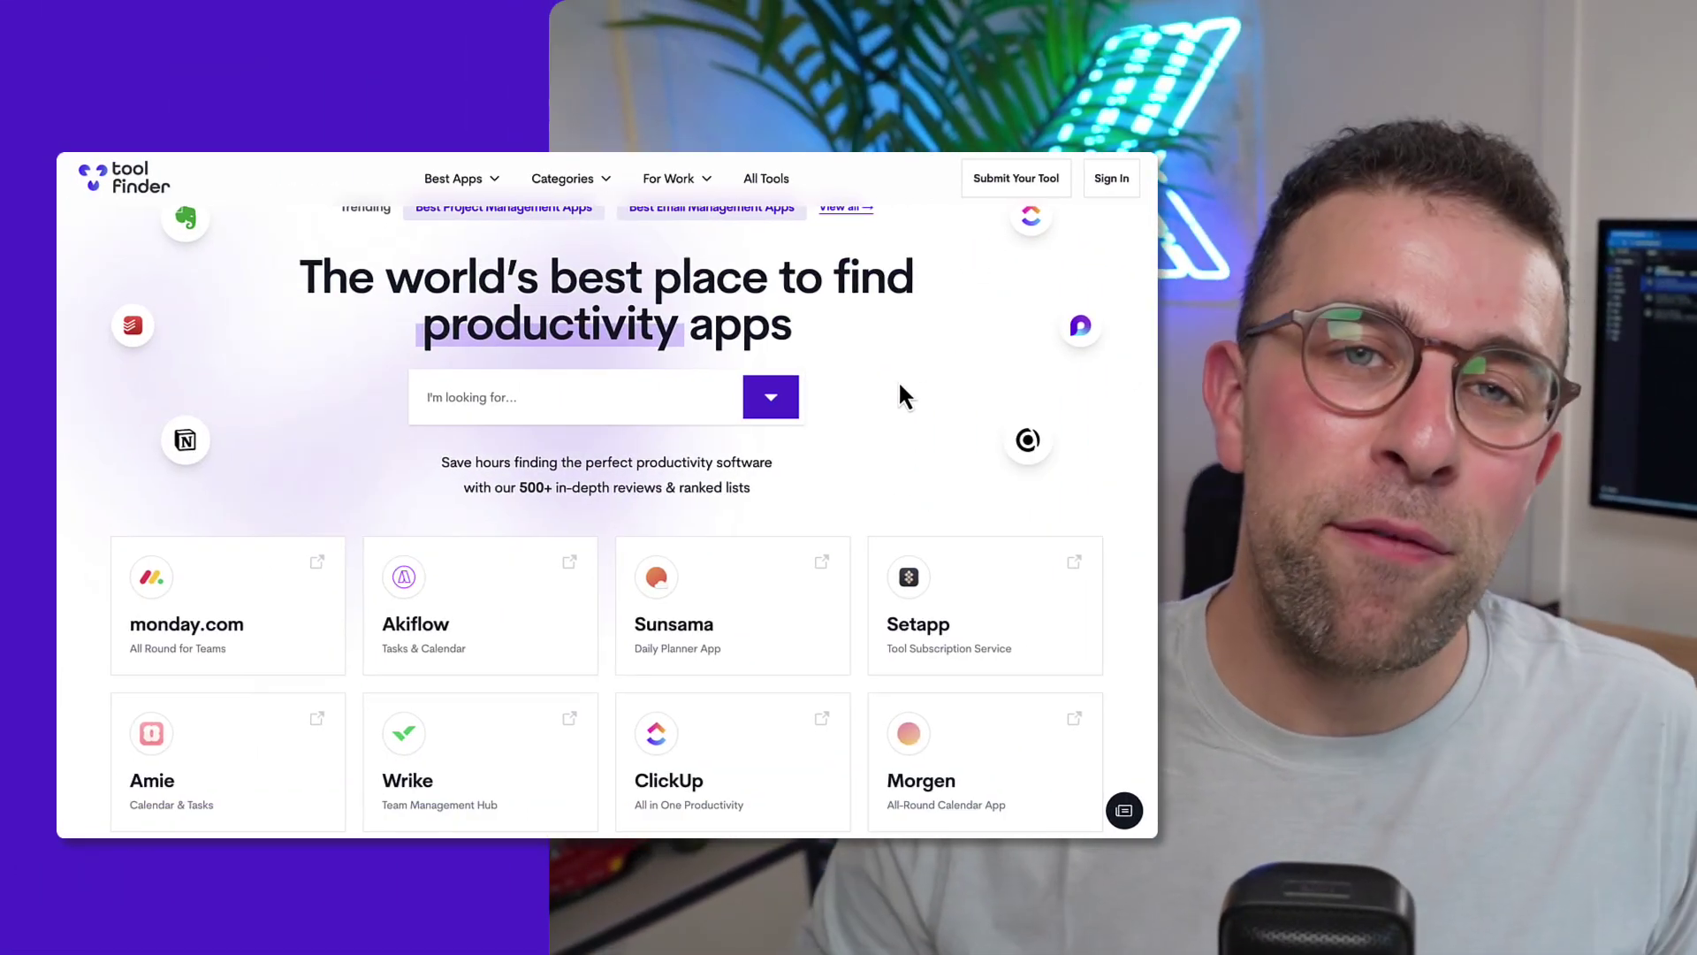
- Browse Tool Finder's Email Apps & Clients category down to the email tool cards
left_click(563, 177)
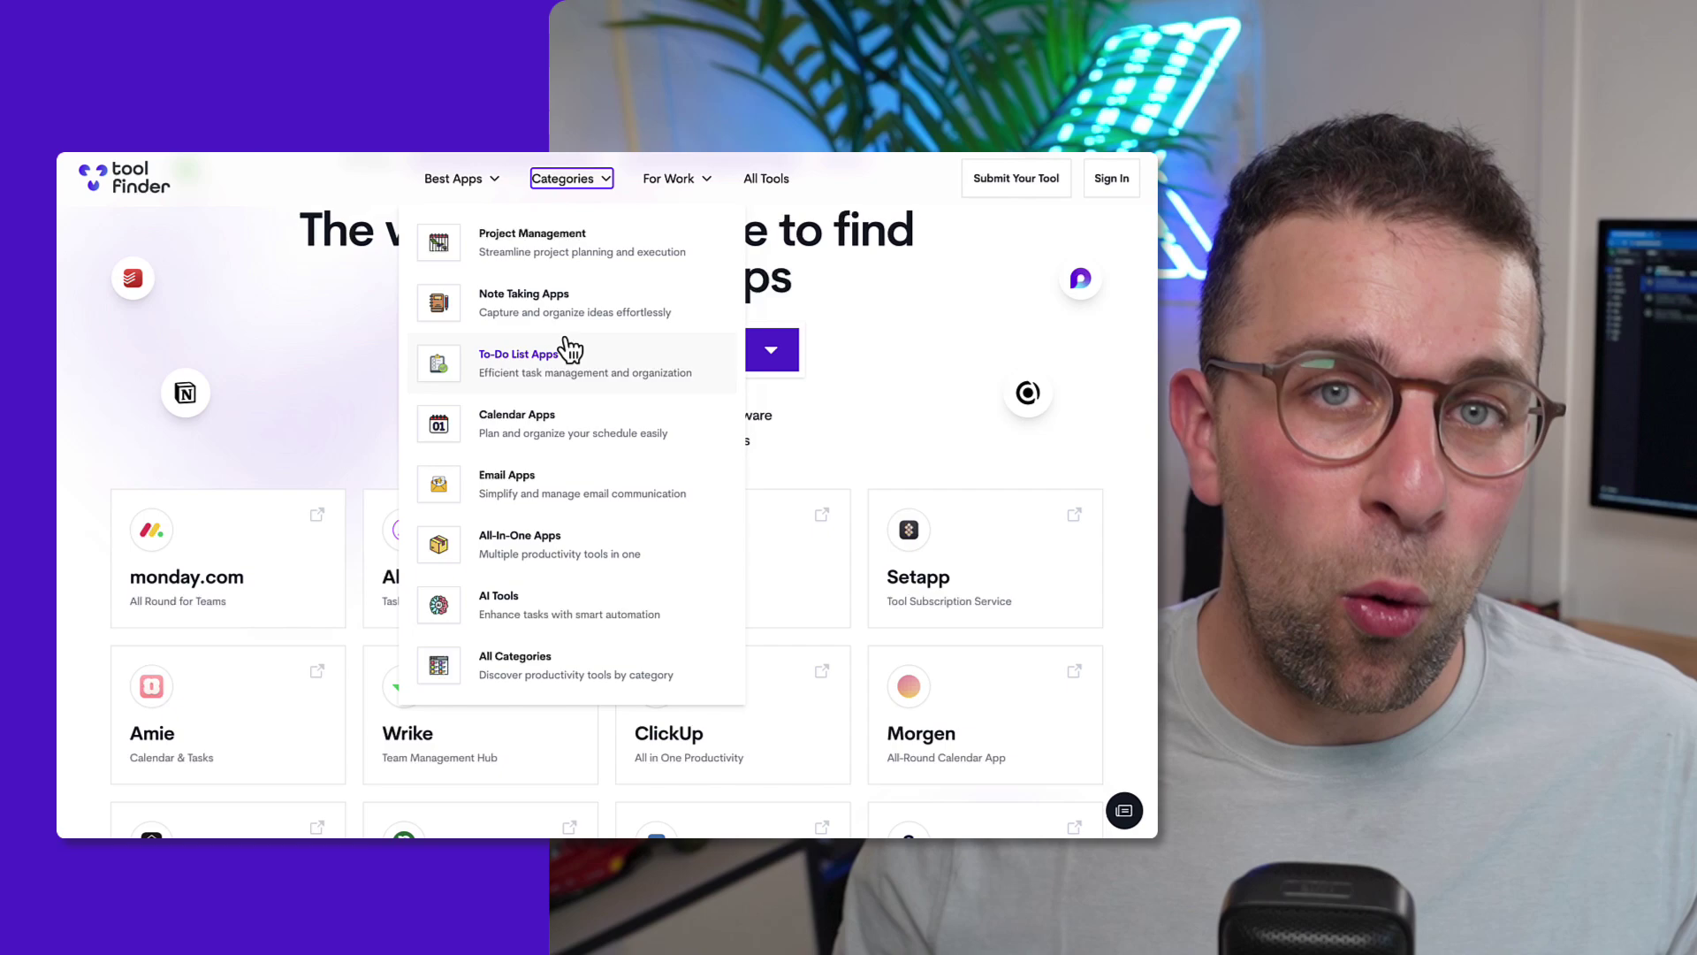
left_click(561, 490)
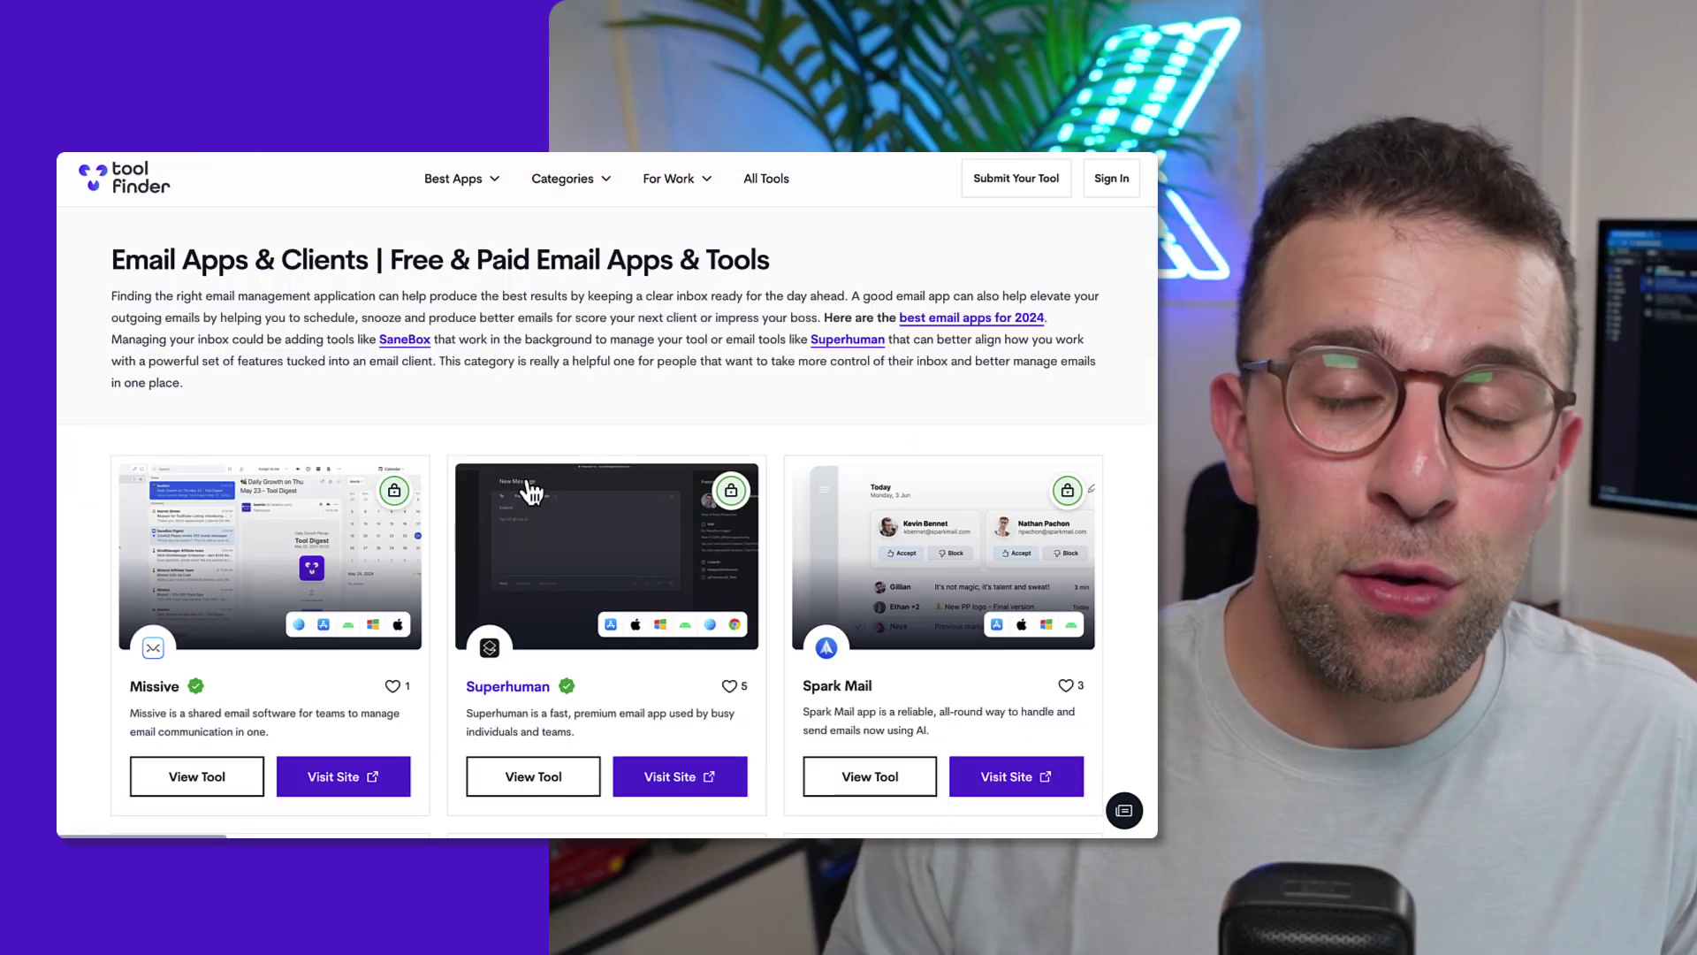
scroll(530, 491, "down", 3)
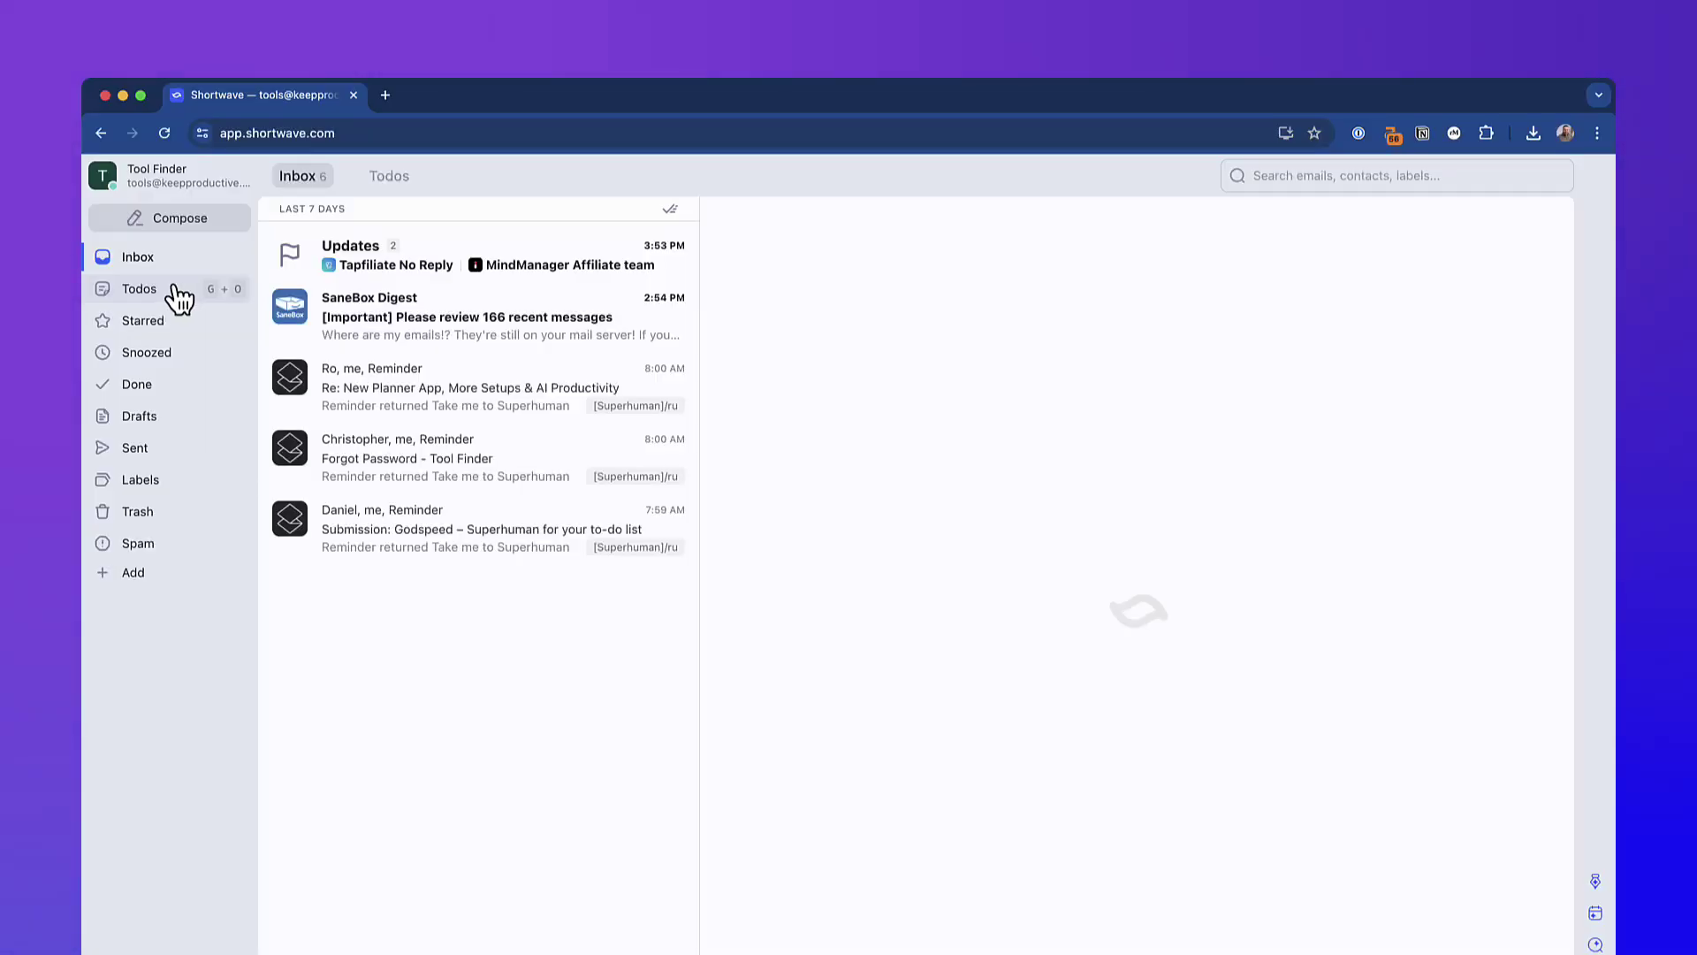
left_click(176, 291)
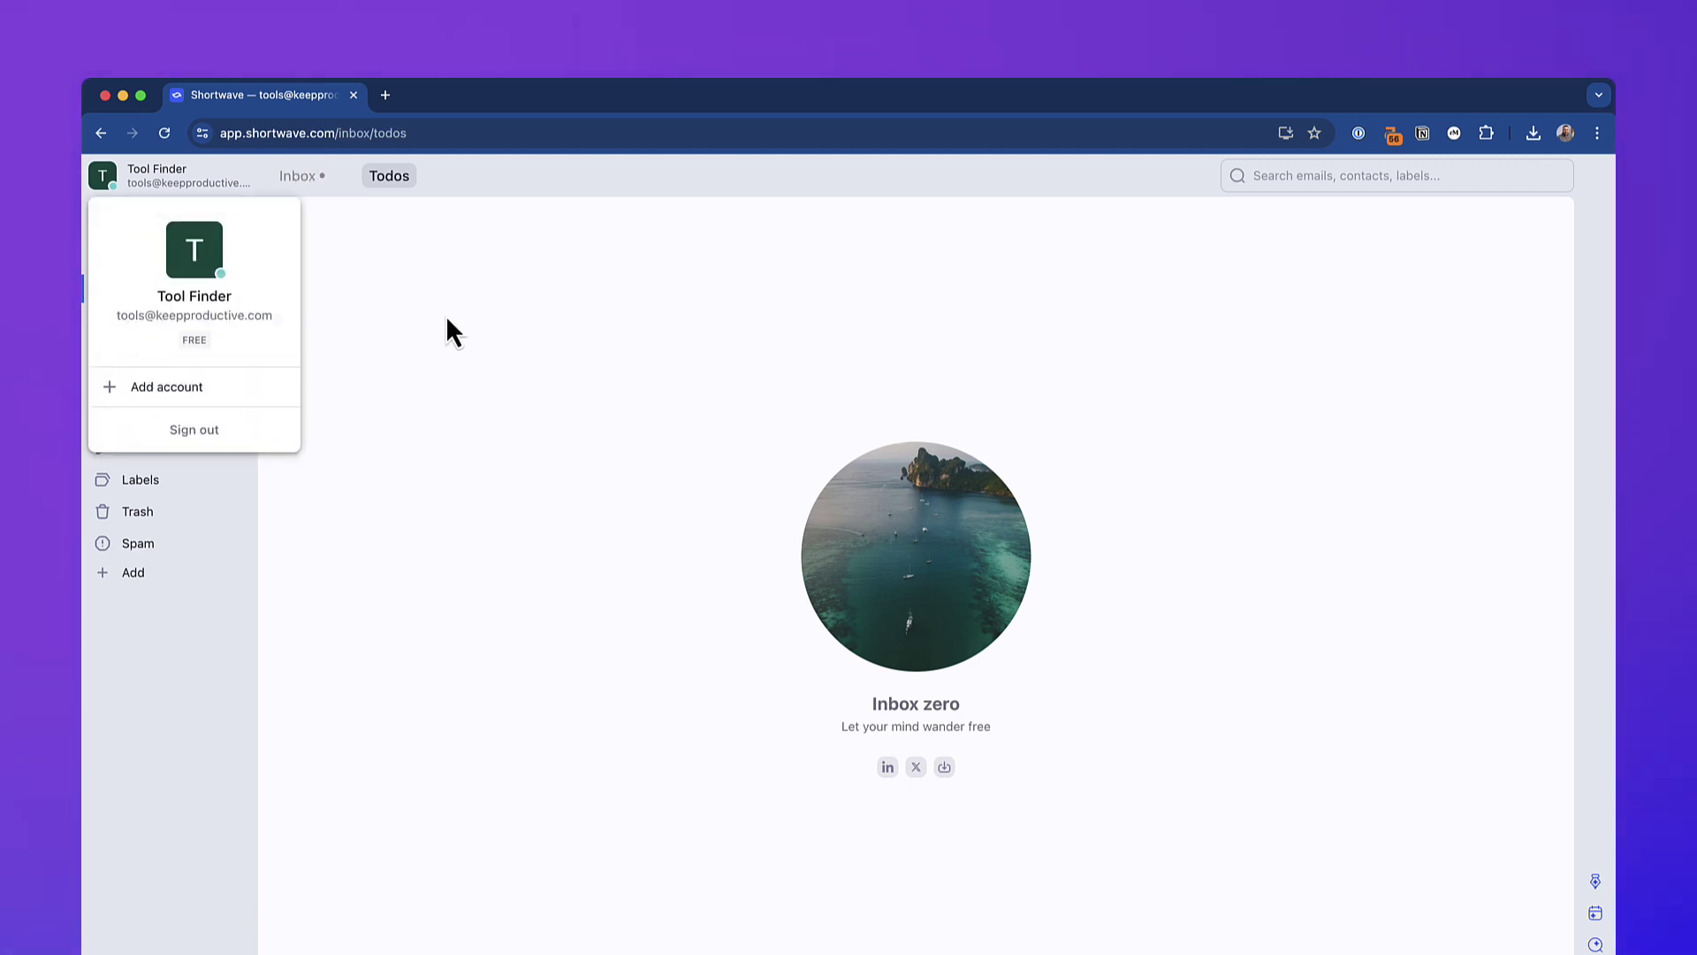
left_click(186, 264)
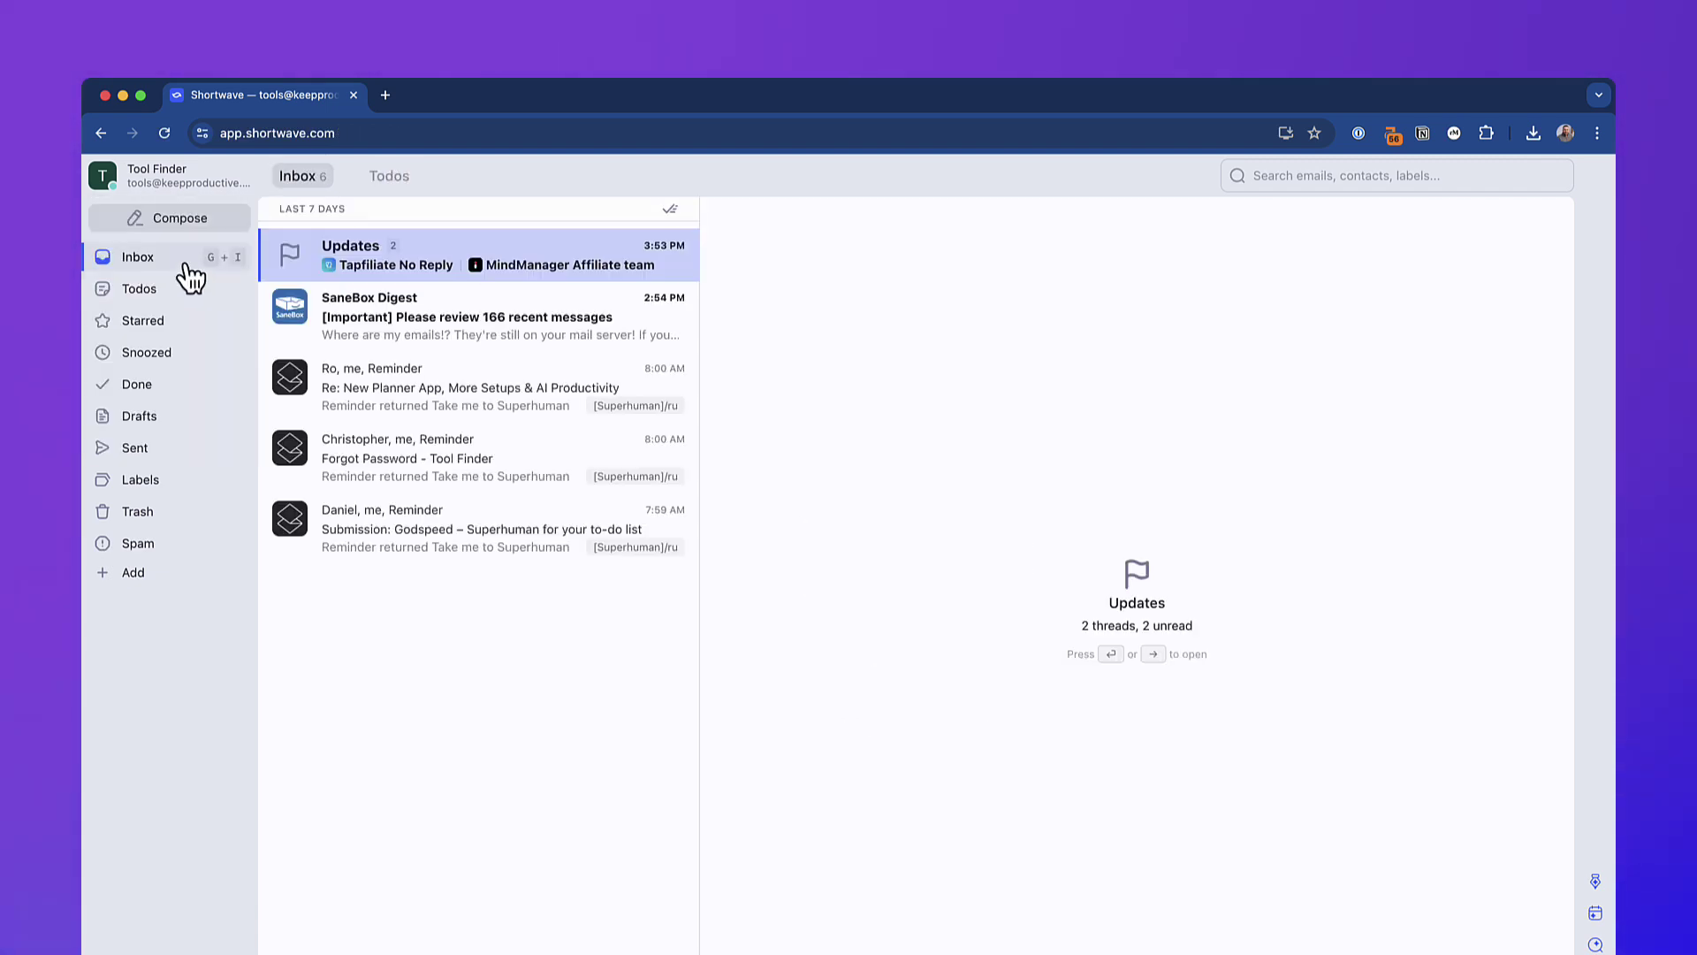
left_click(552, 334)
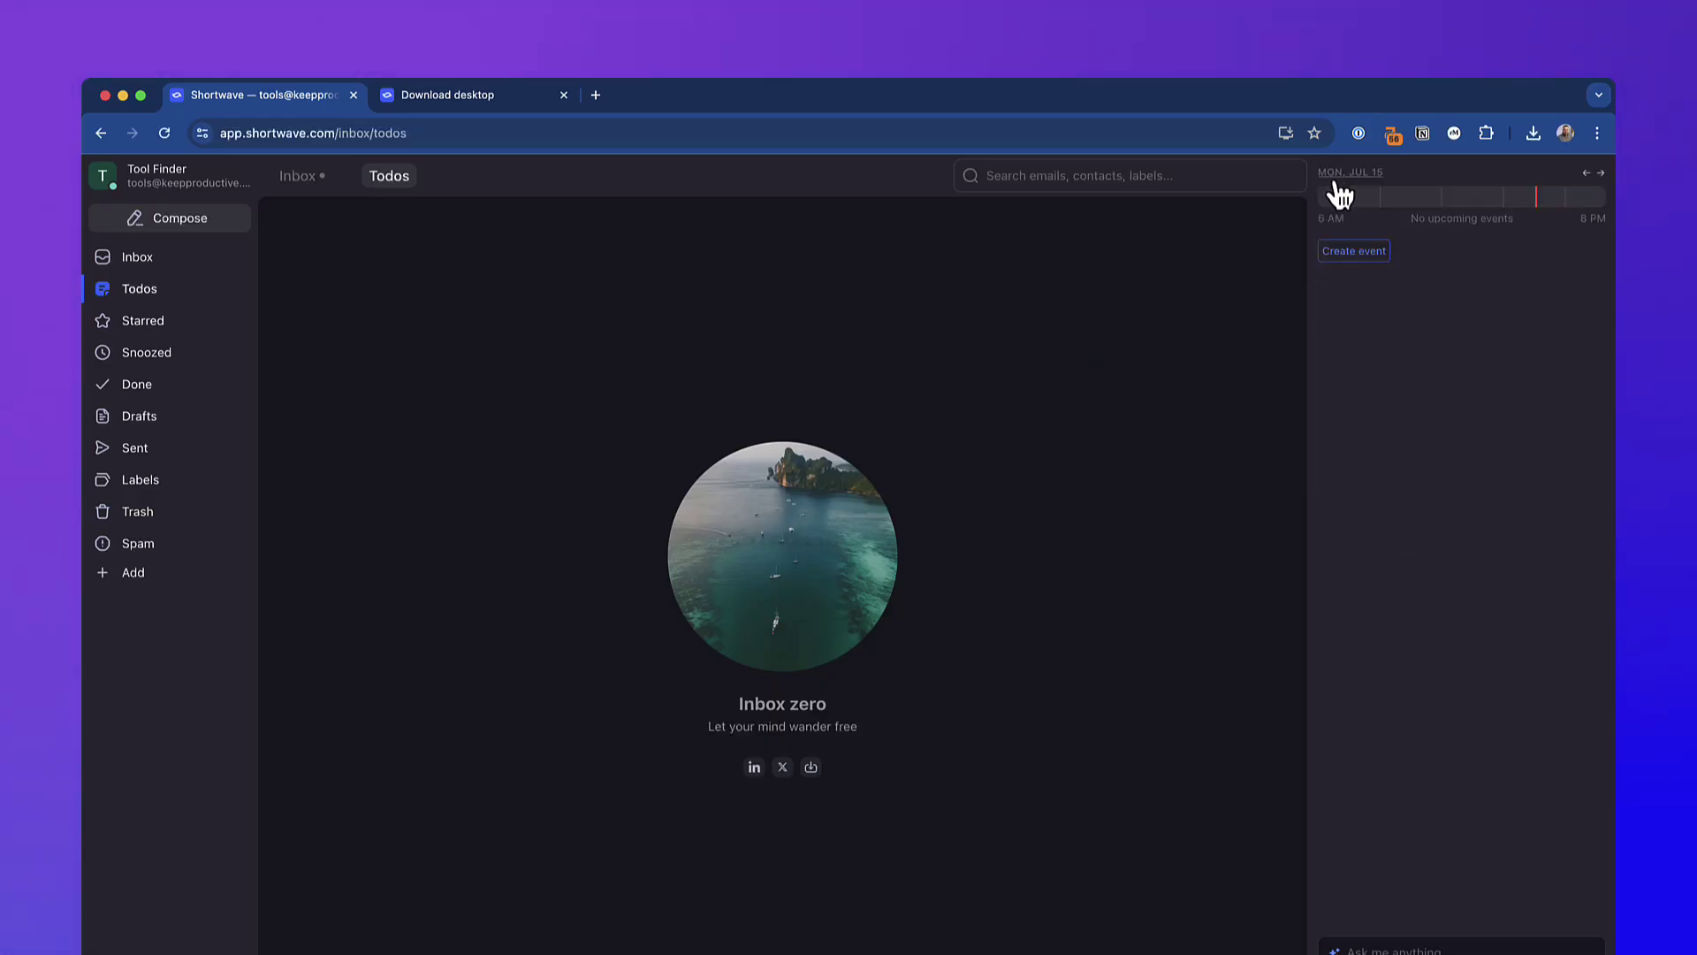
type("Find emails")
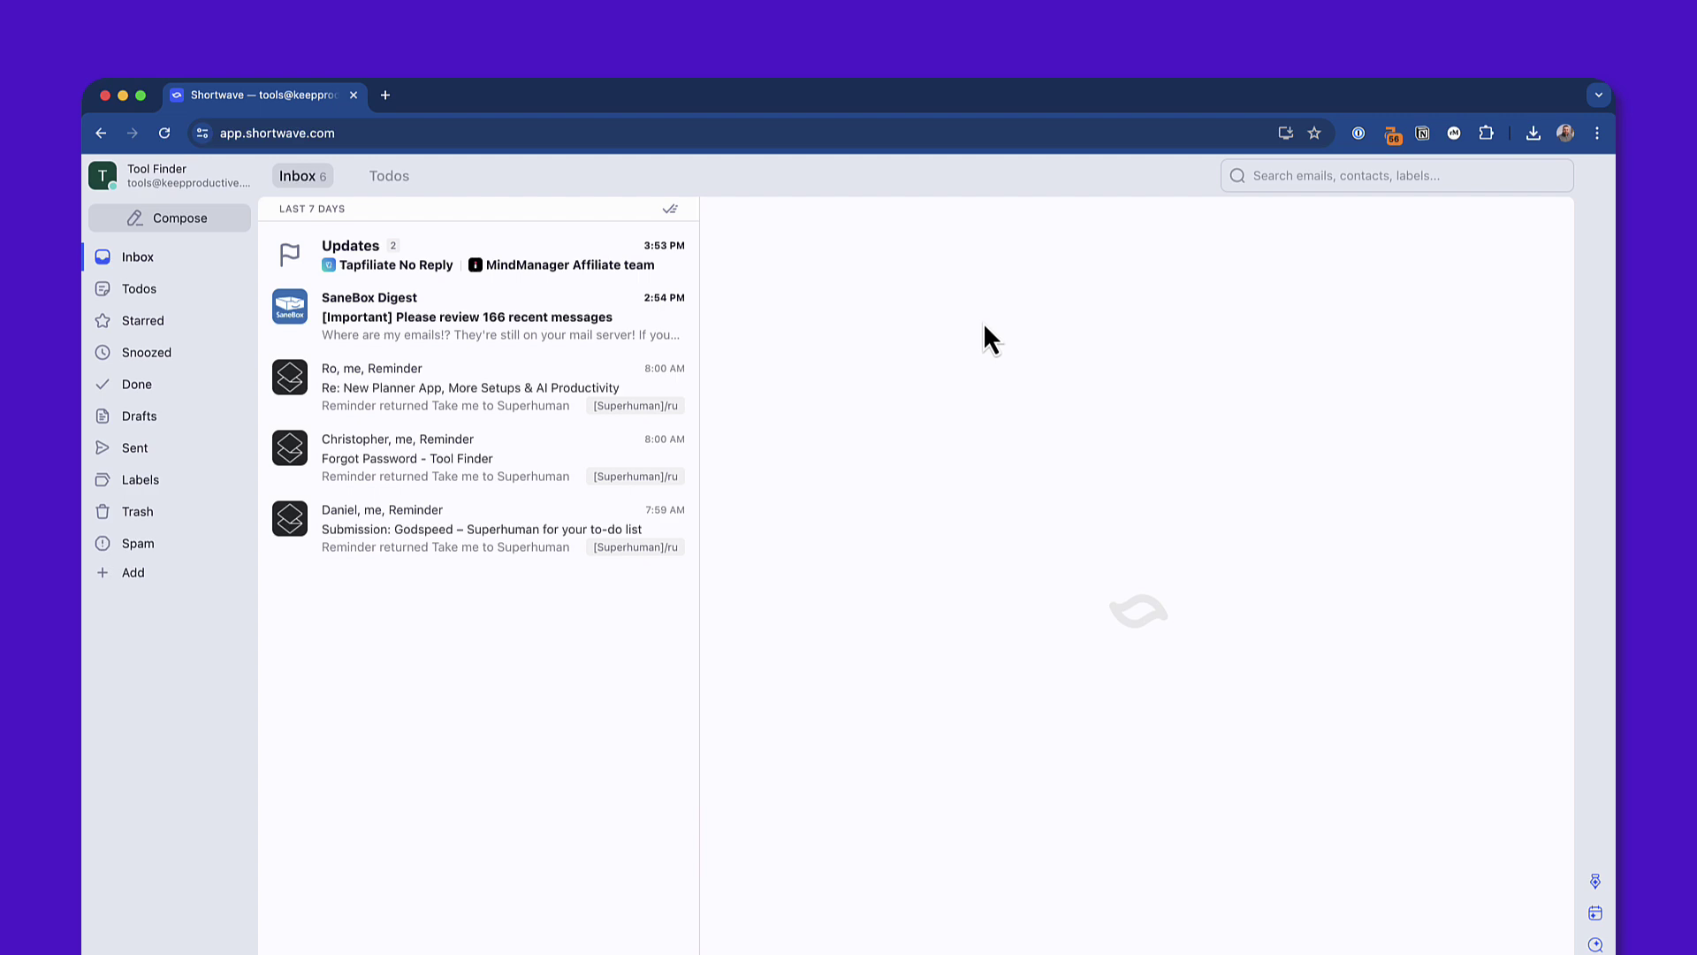
- Cancel the browser's offer to install Shortwave as an app
left_click(1286, 133)
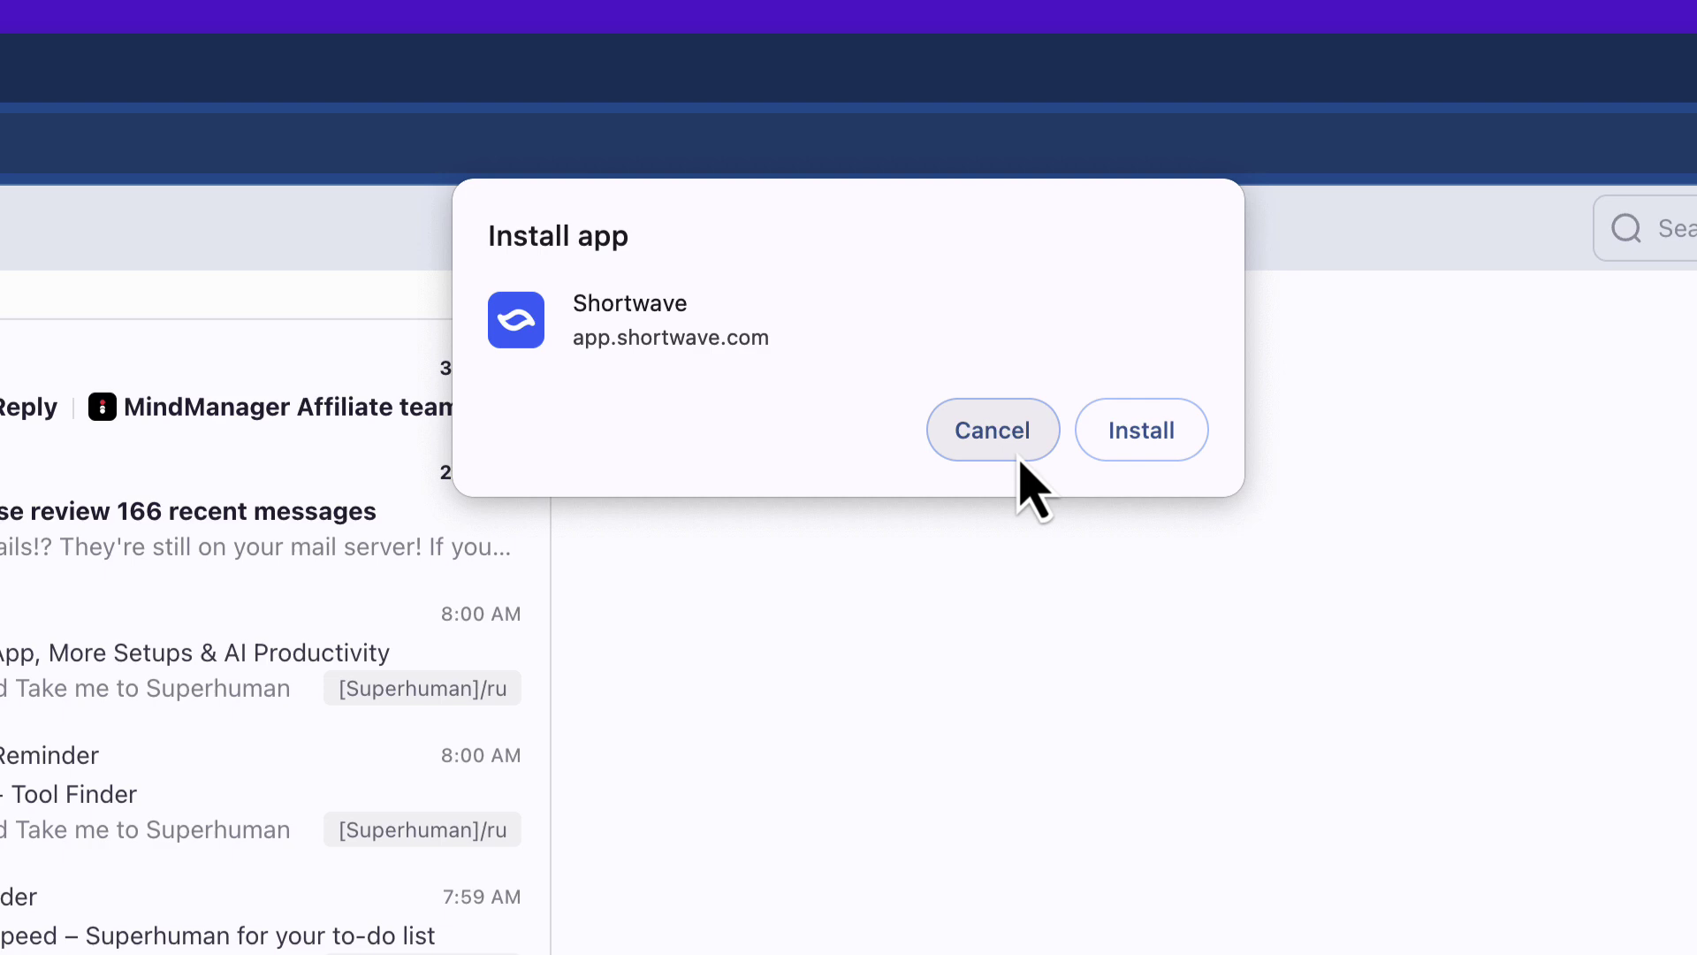
left_click(1021, 460)
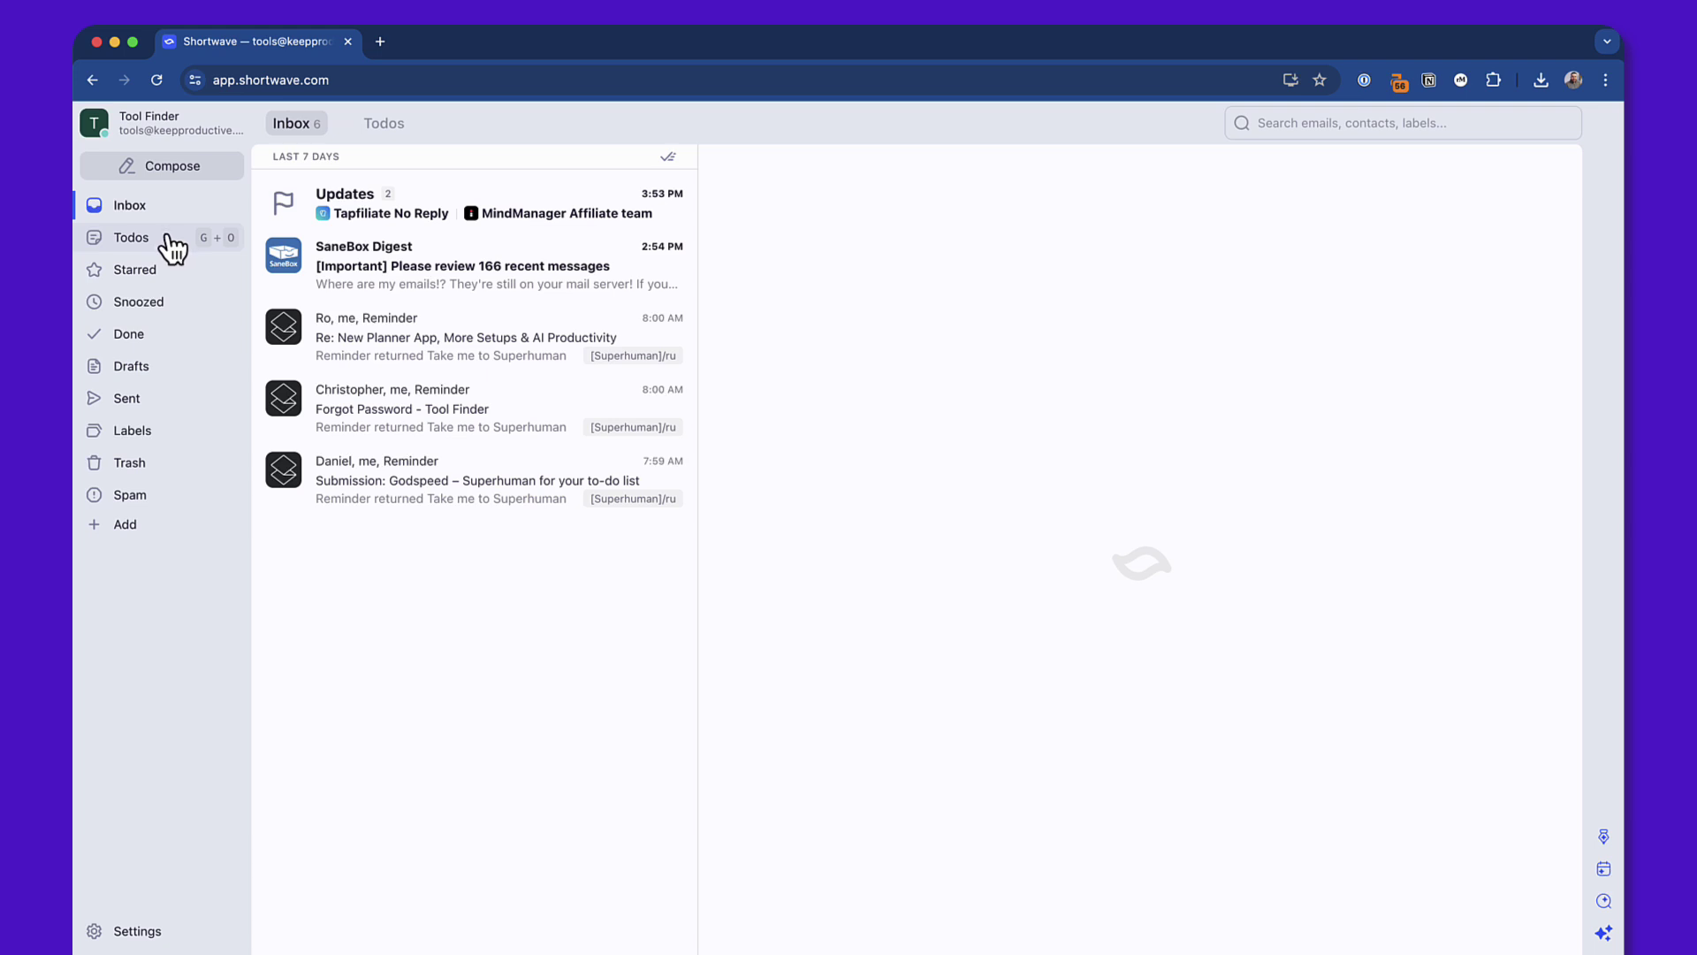
- Turn the SaneBox Digest email into the todo 'Check SaneLater folder for important emails'
left_click(164, 247)
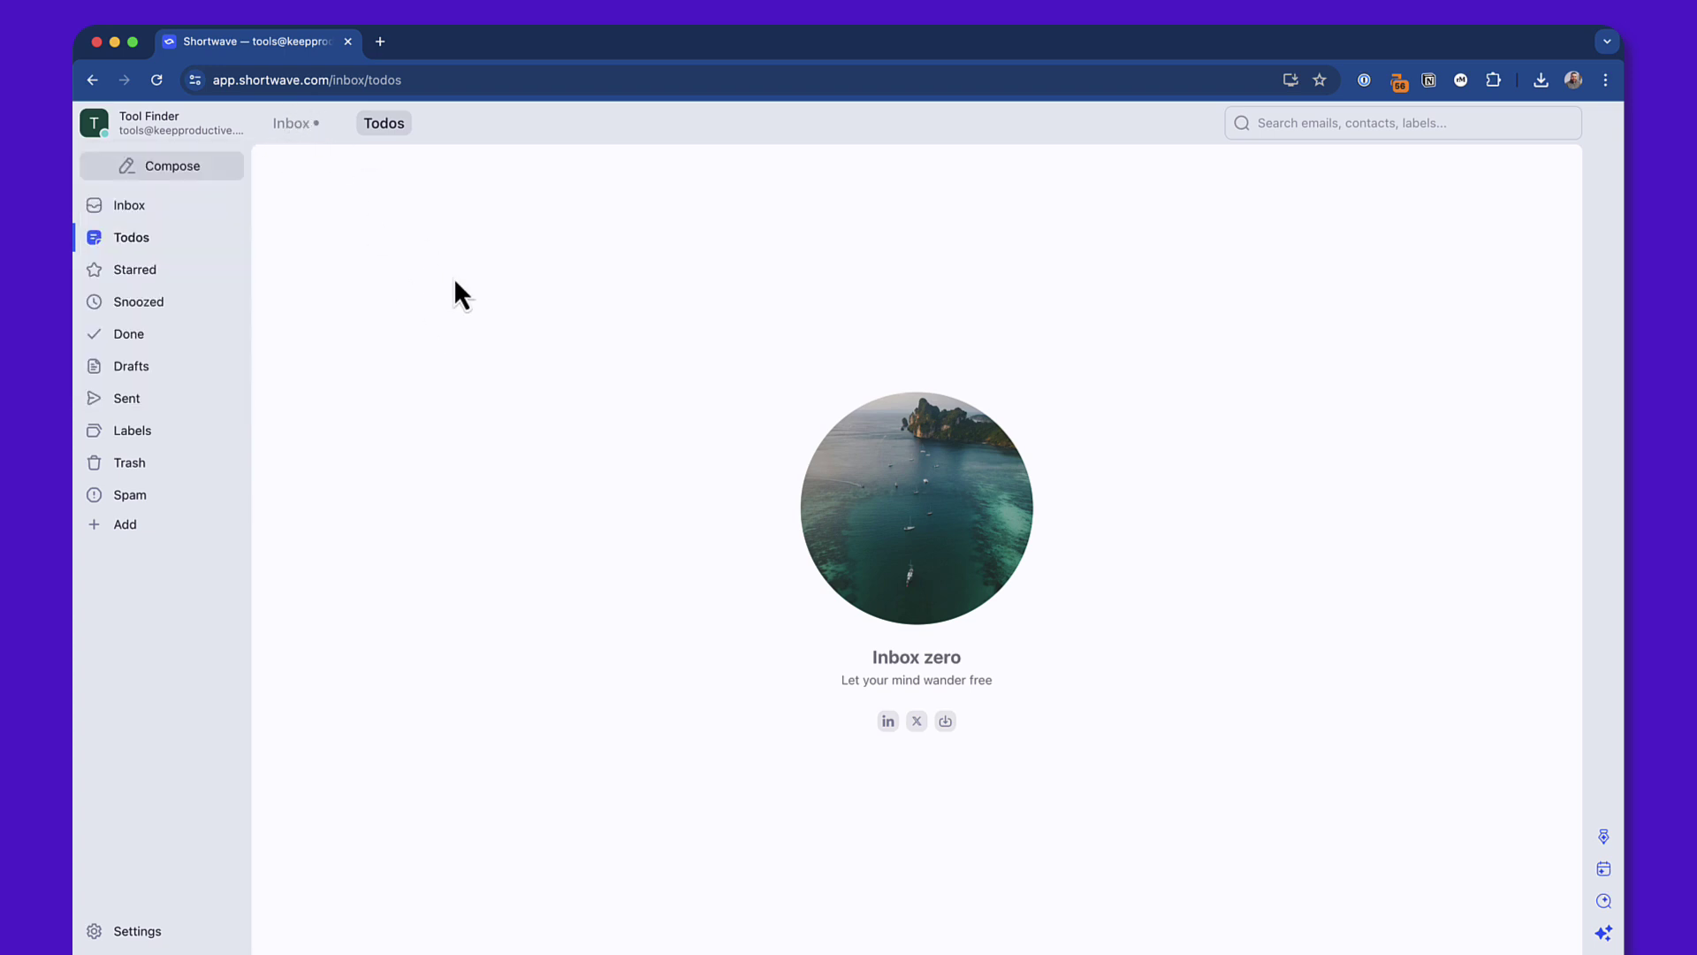
left_click(183, 217)
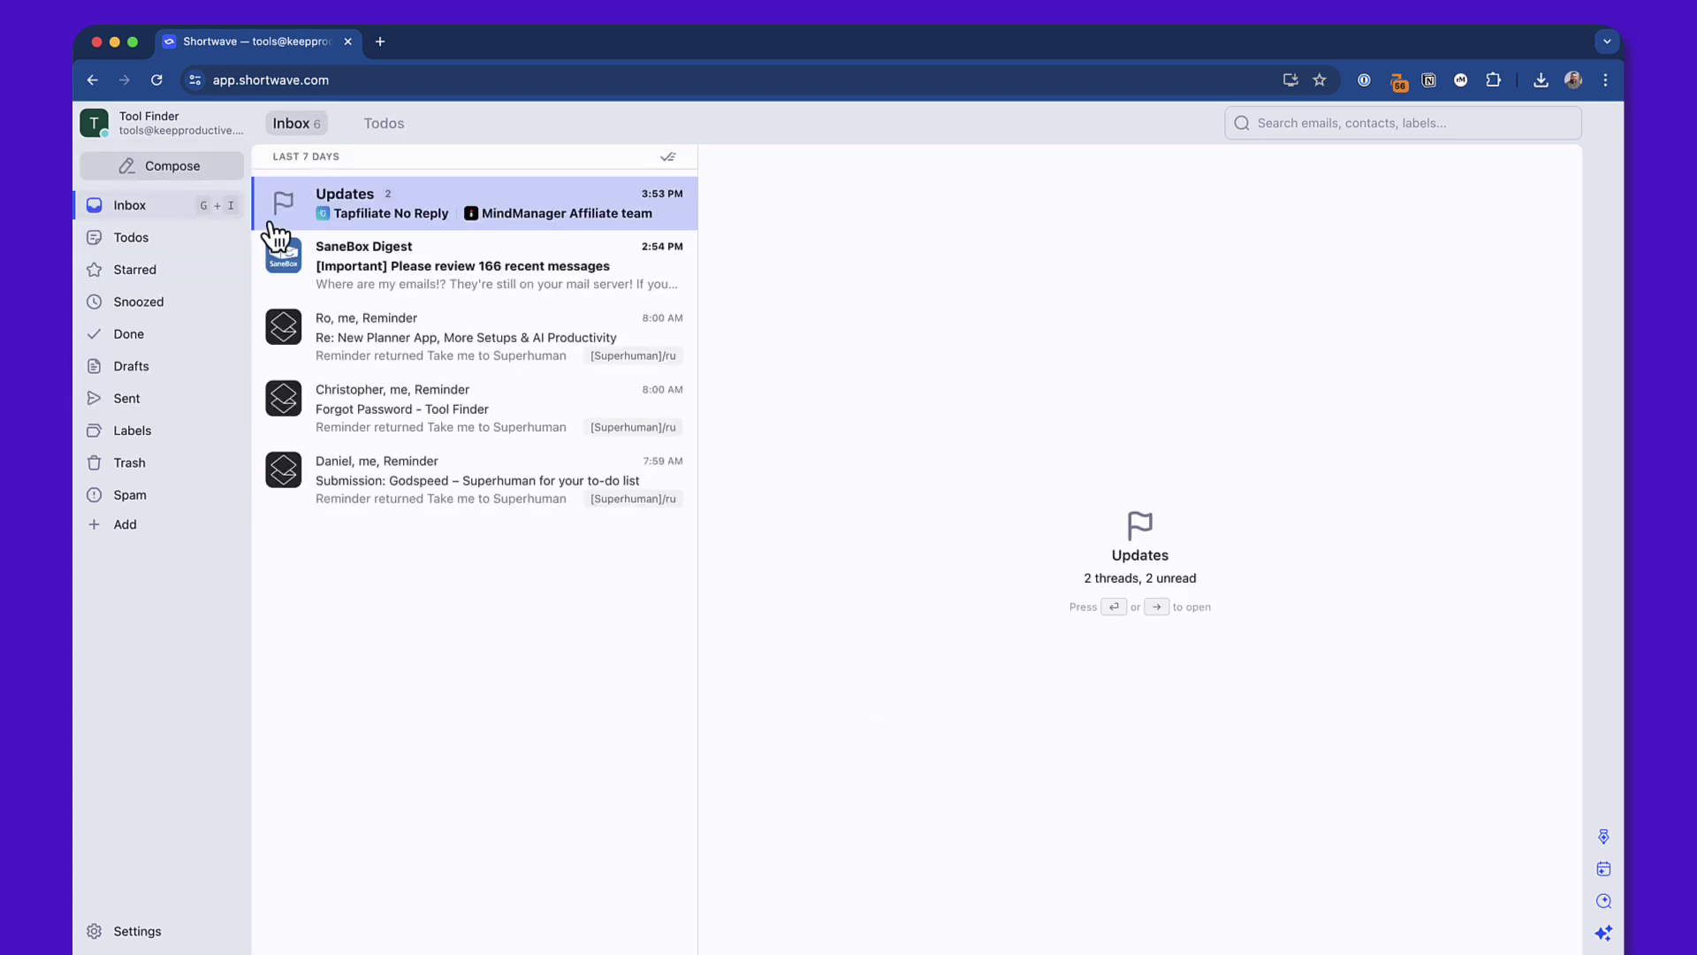
left_click(514, 293)
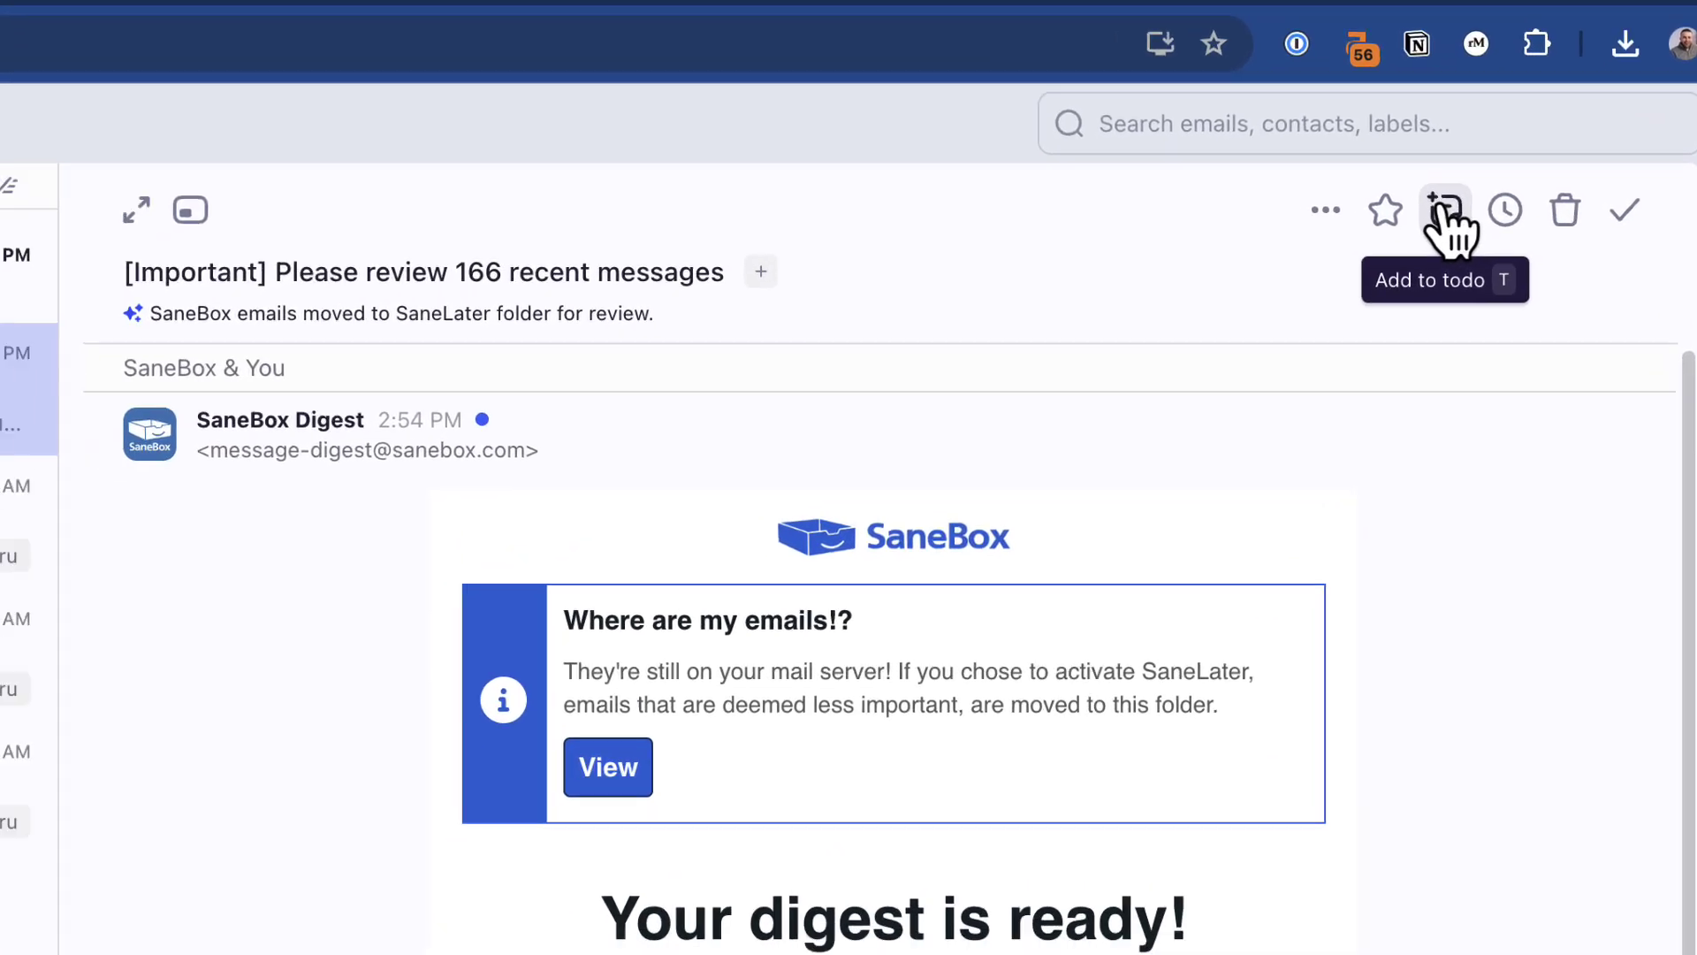
left_click(1446, 173)
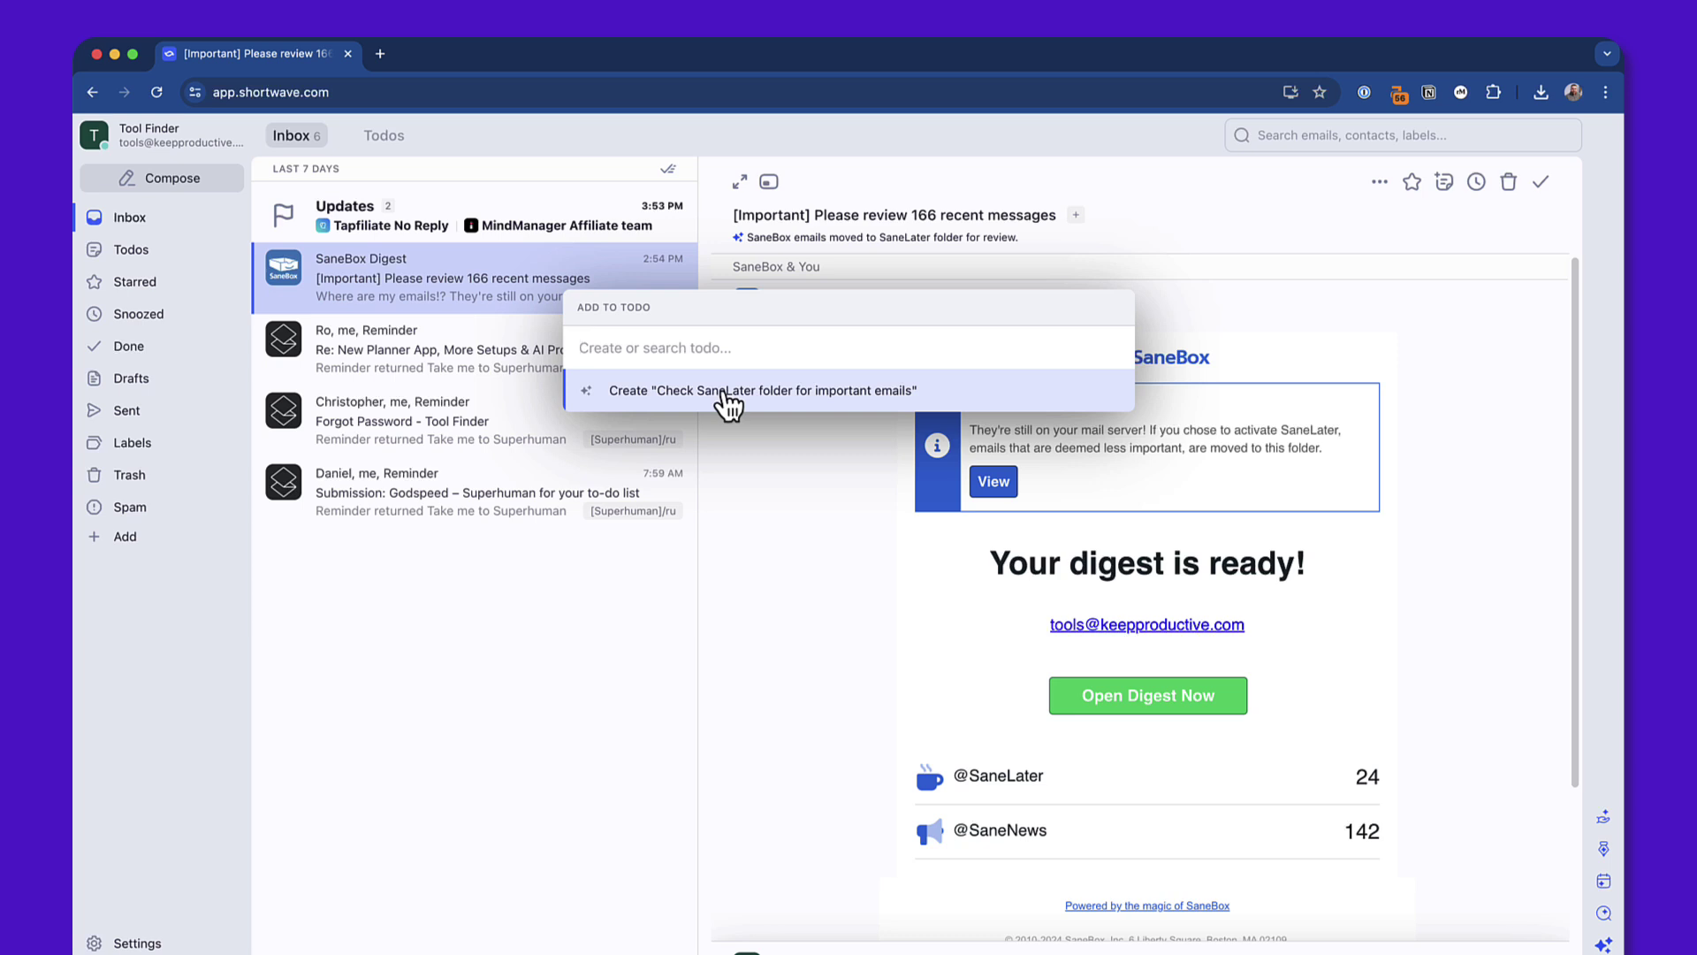
left_click(799, 394)
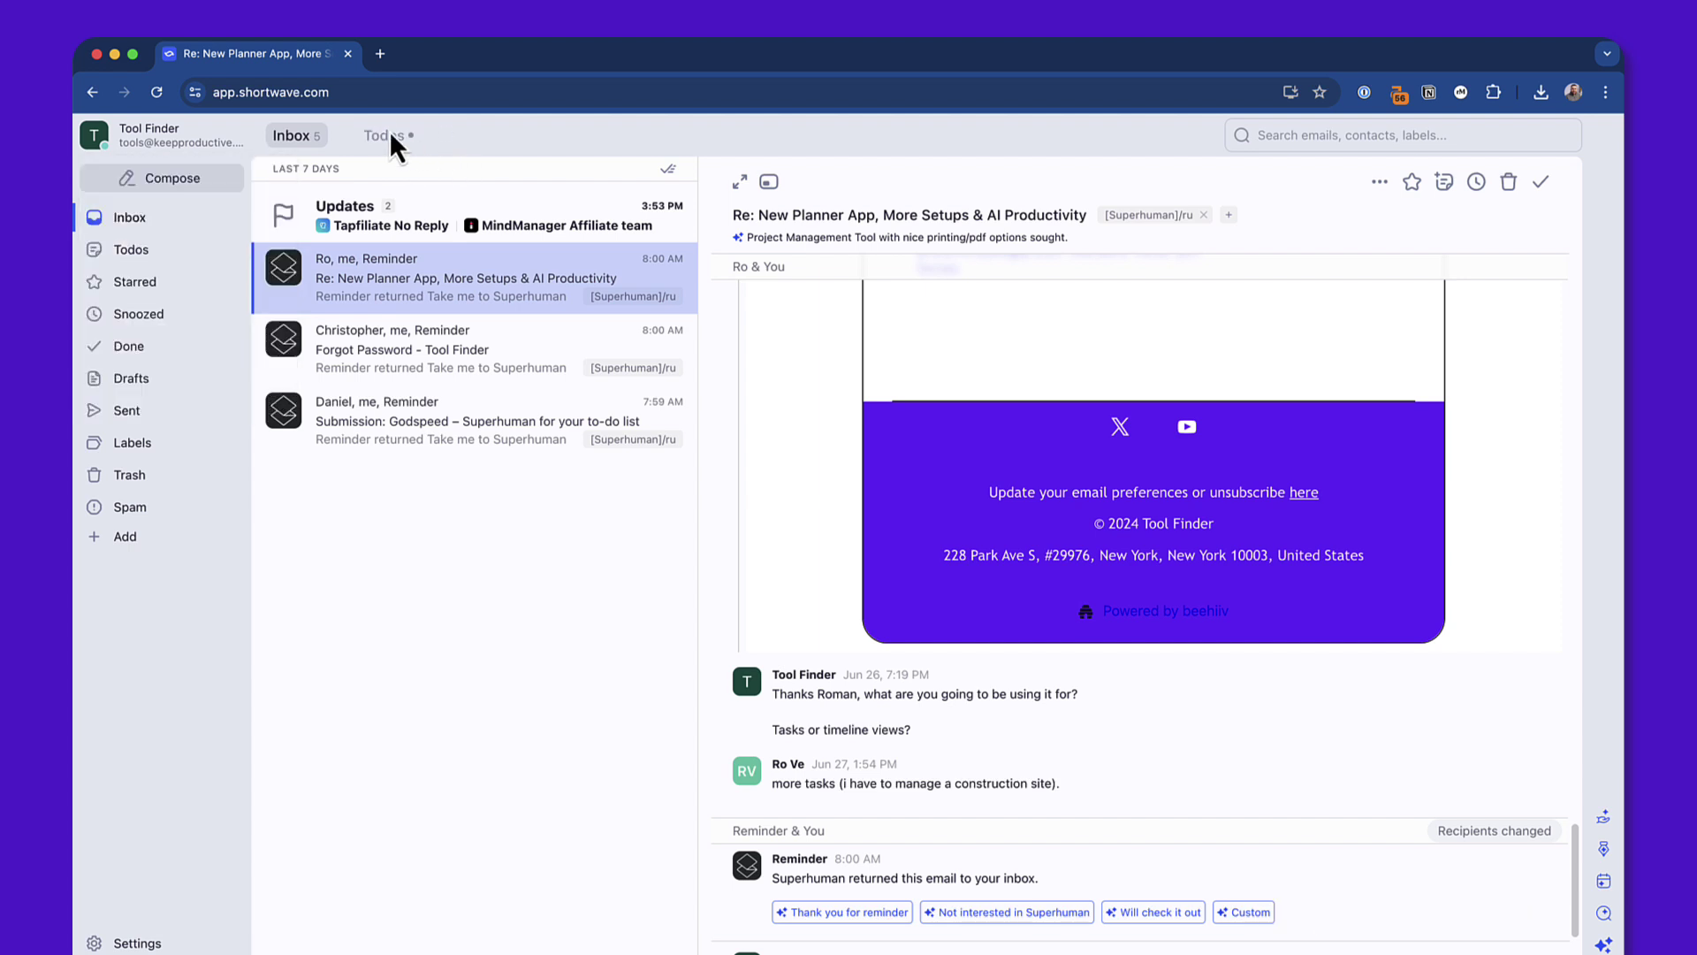
- Mark the SaneLater todo done in the Todos list, leaving it empty
left_click(409, 149)
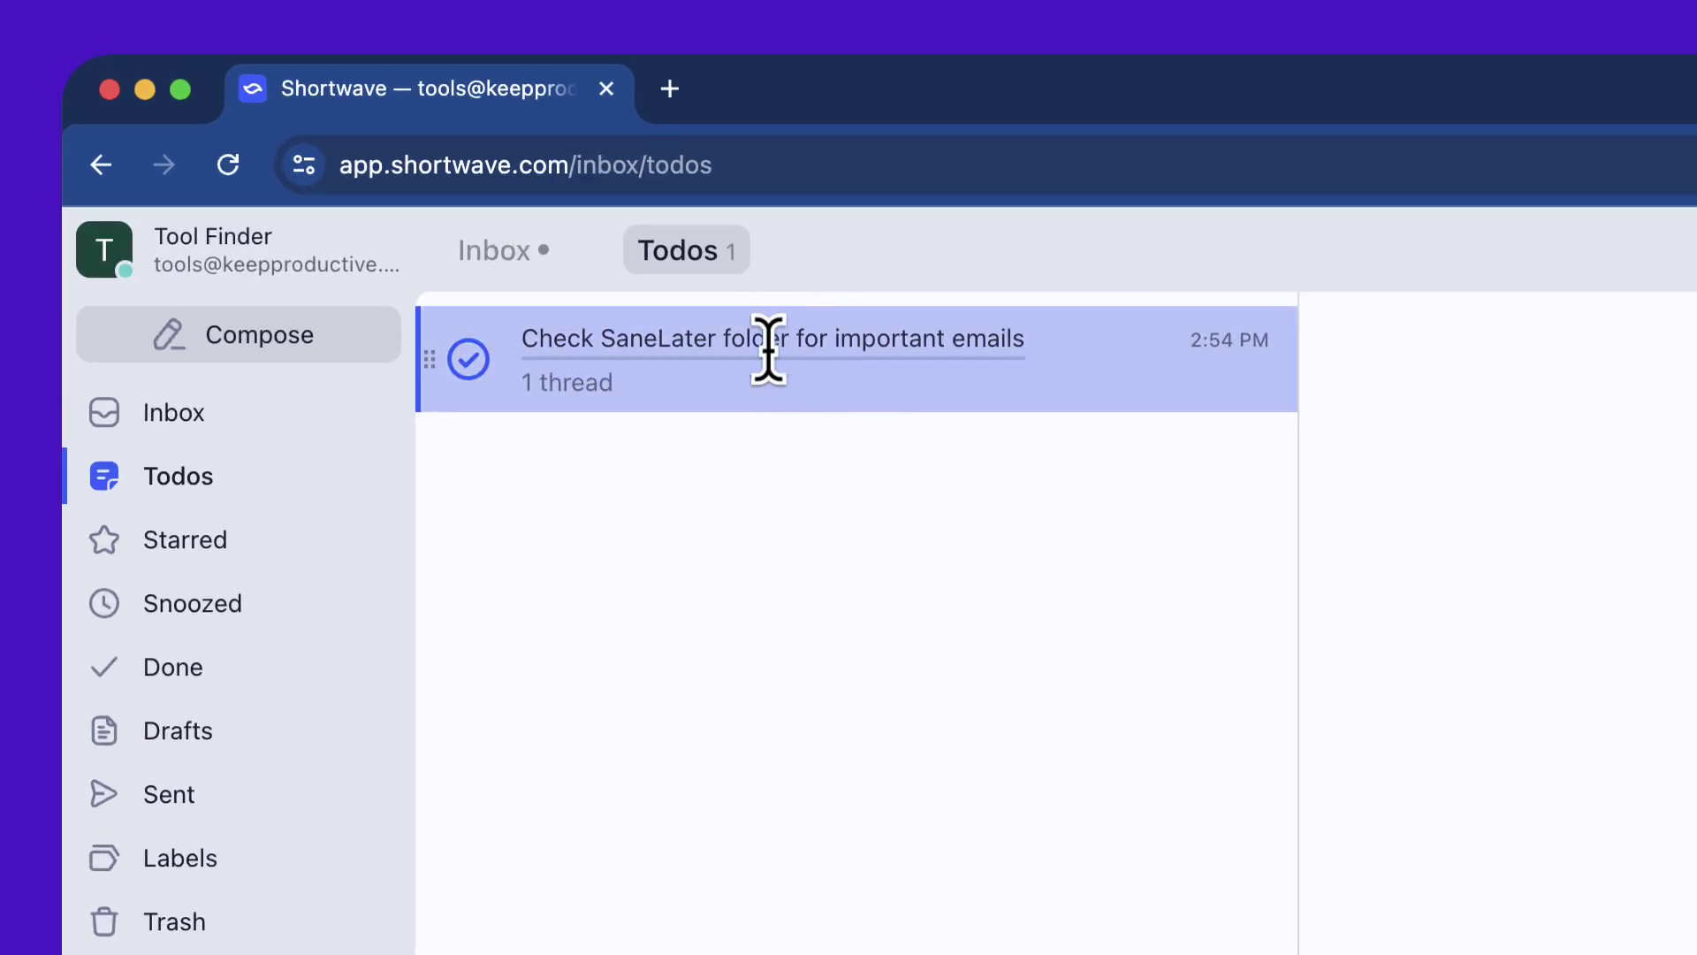
left_click(805, 403)
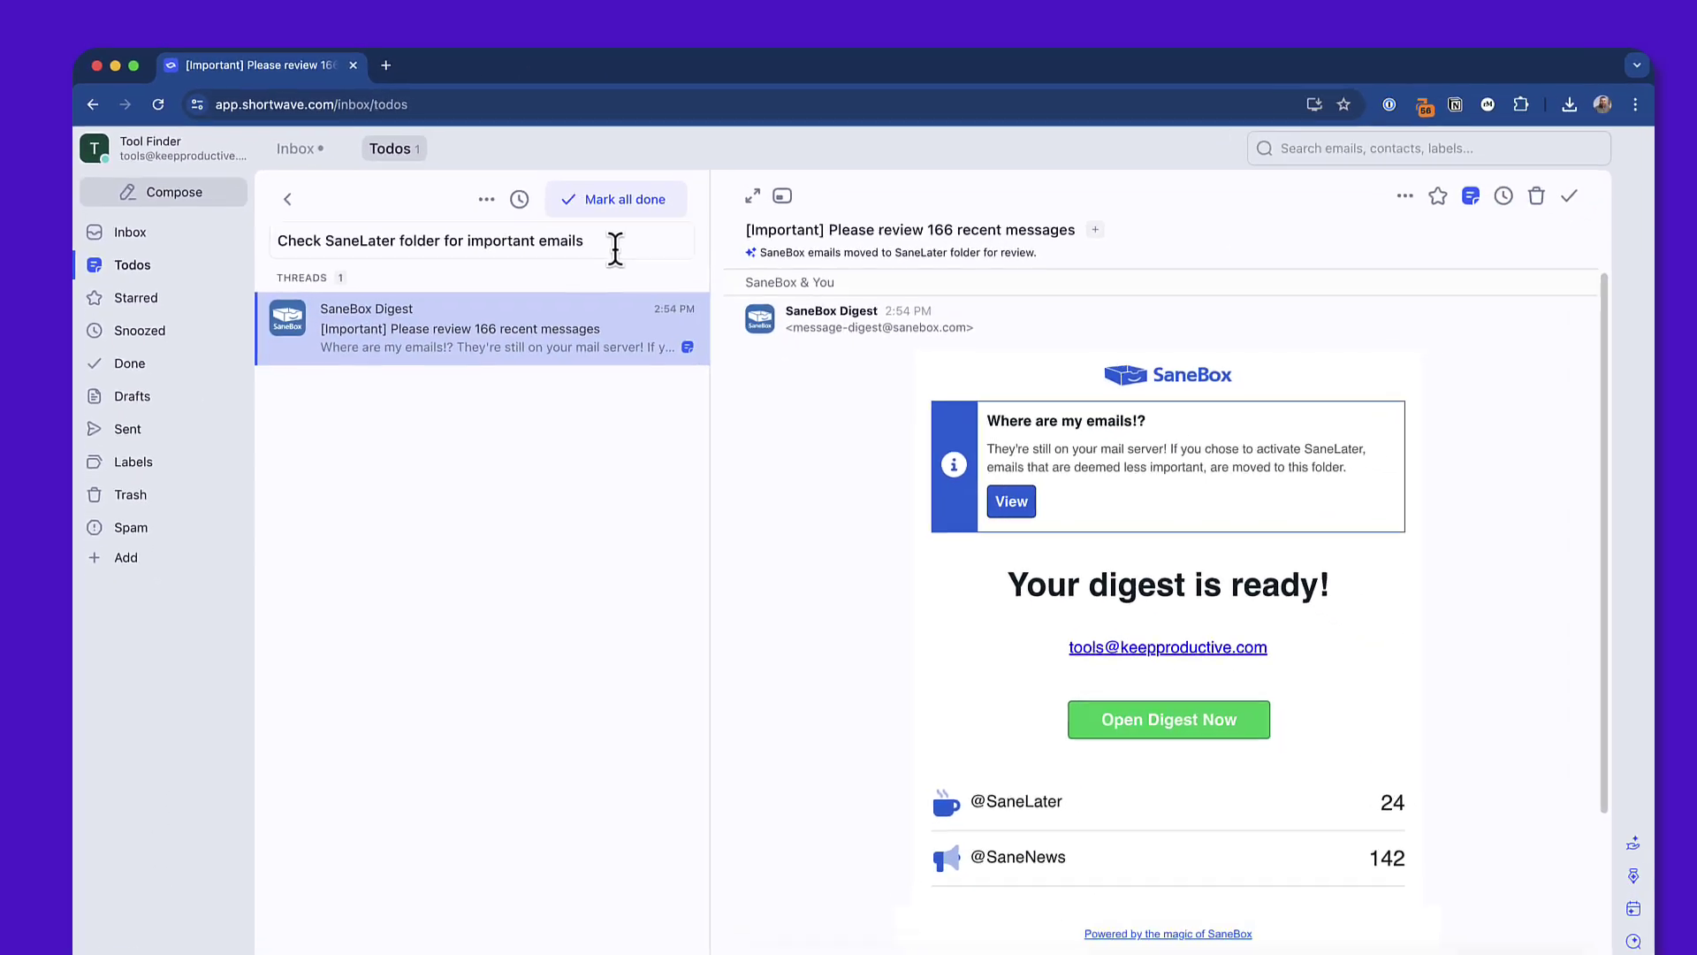
left_click(479, 348)
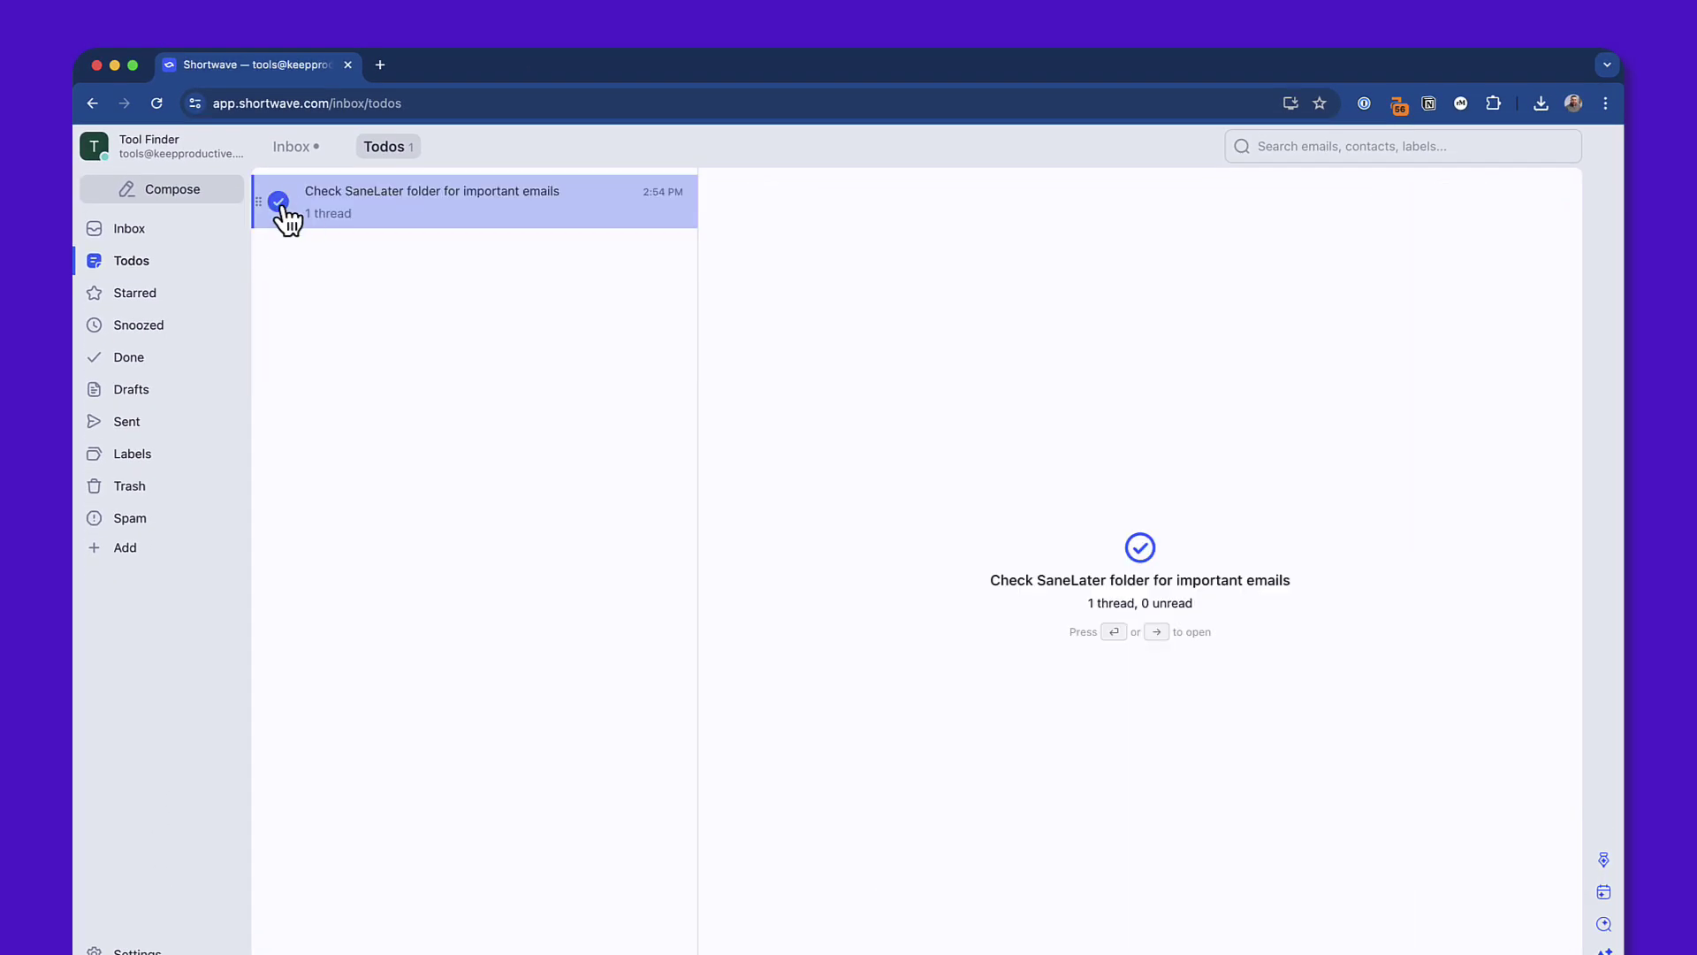
left_click(280, 202)
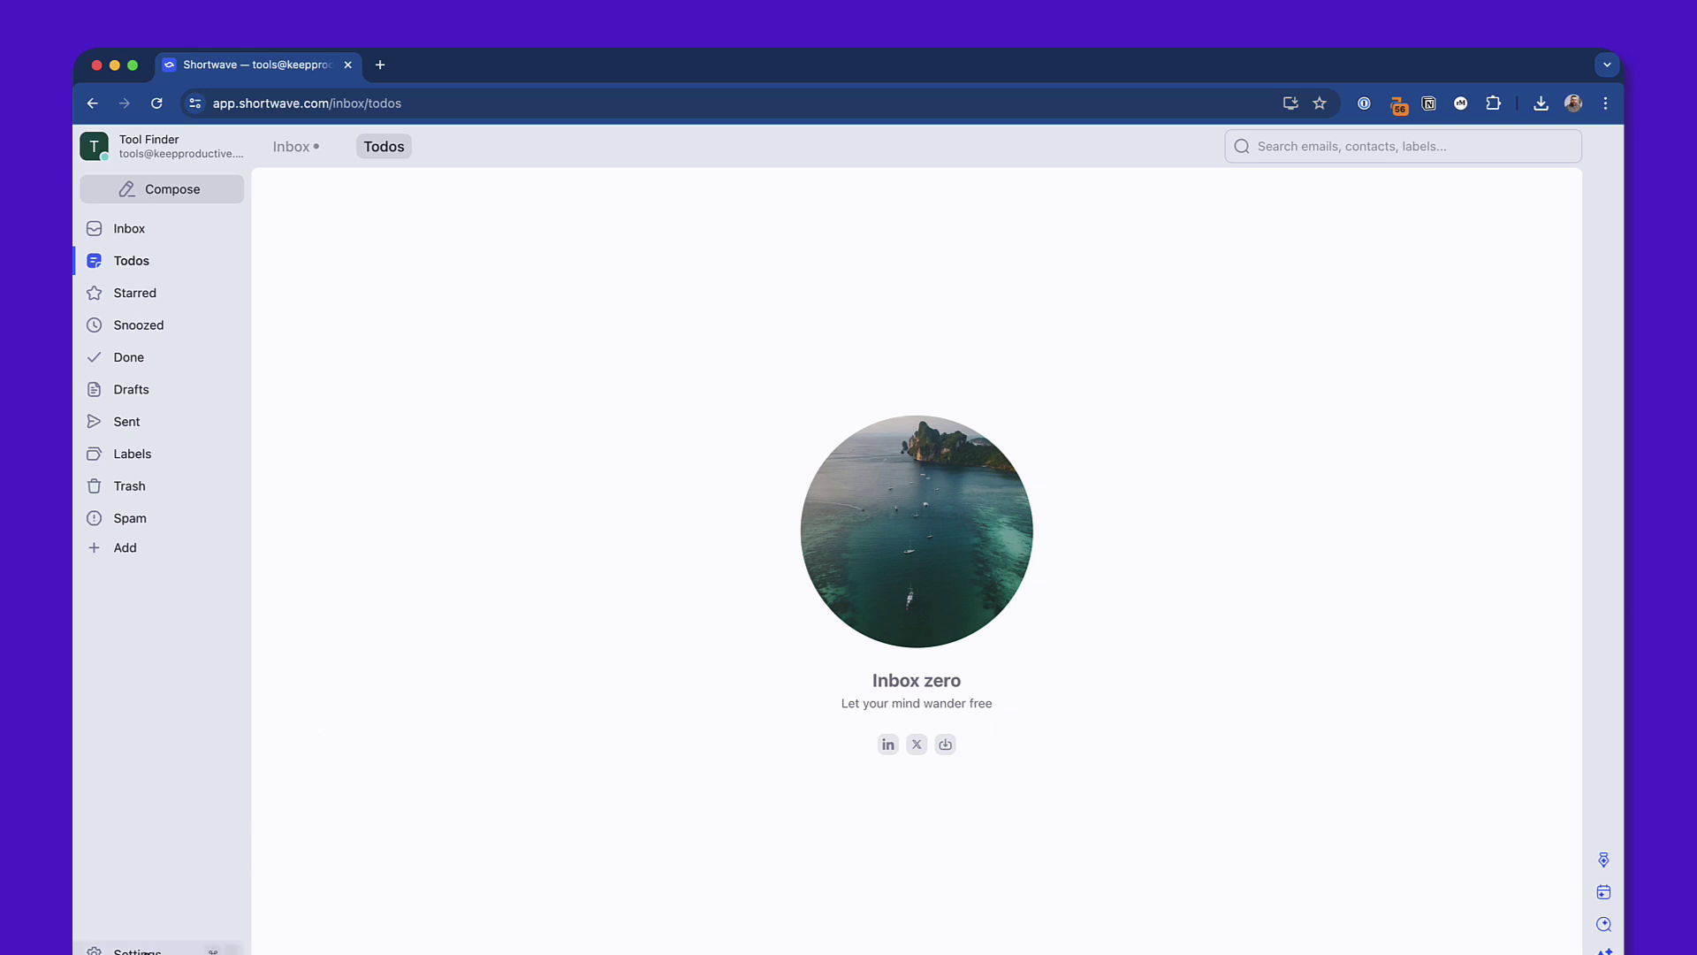
- In the settings overview, start adding another Google email account
left_click(146, 950)
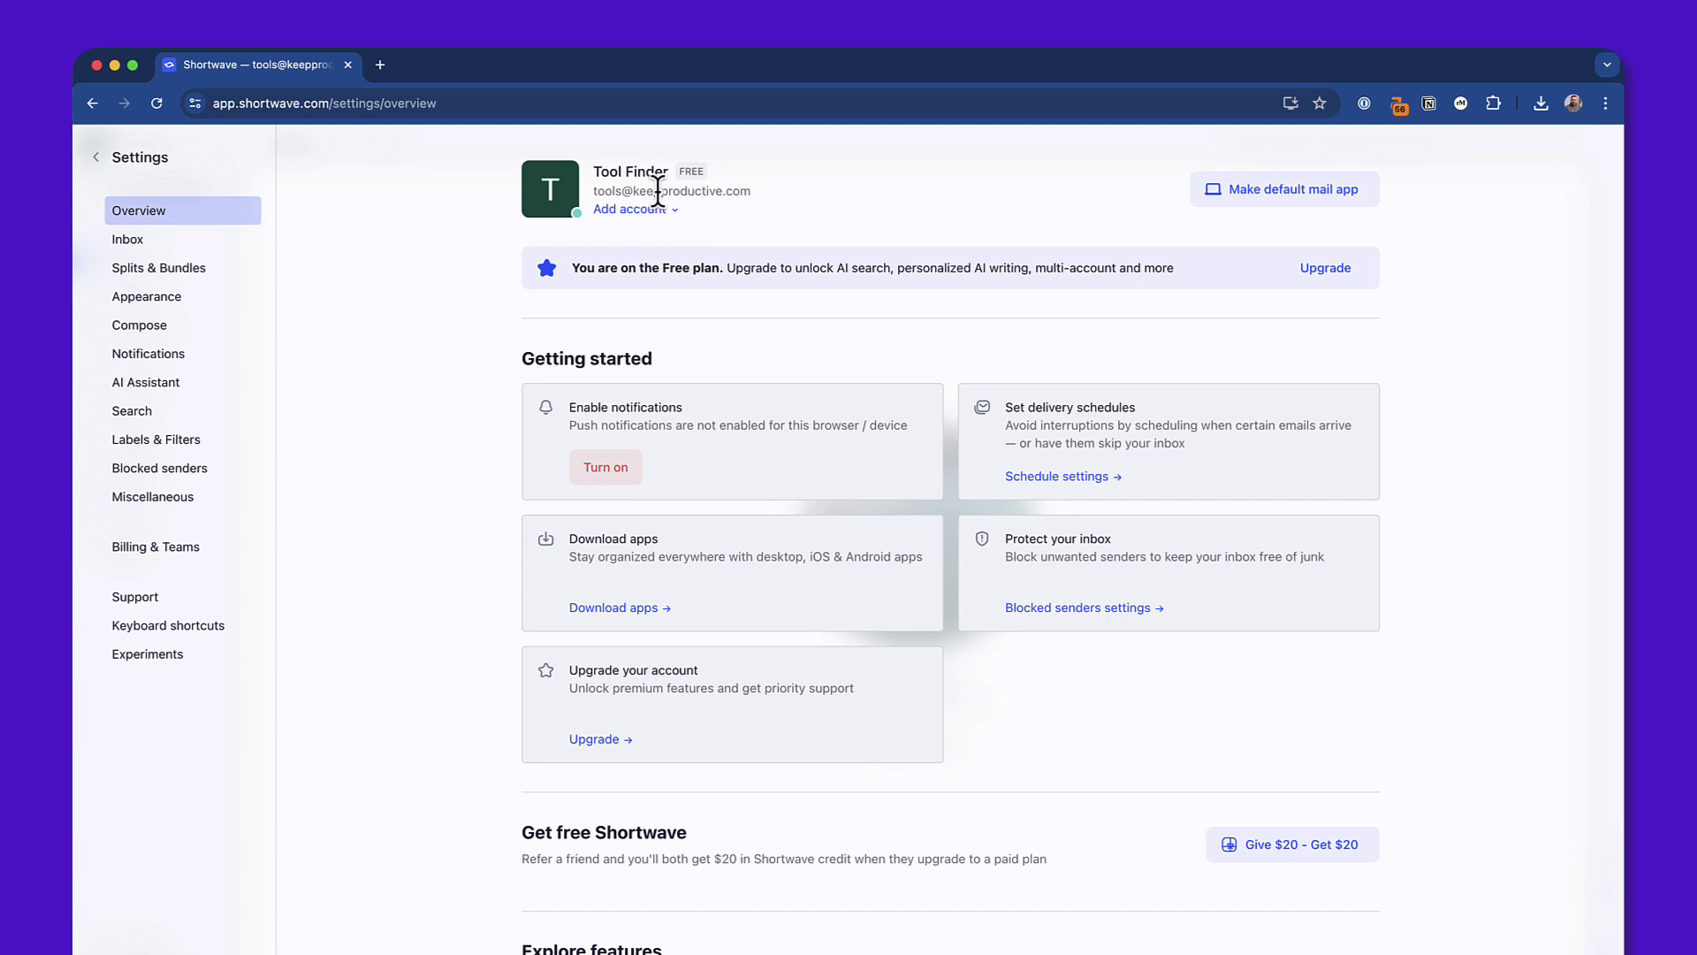
left_click(630, 210)
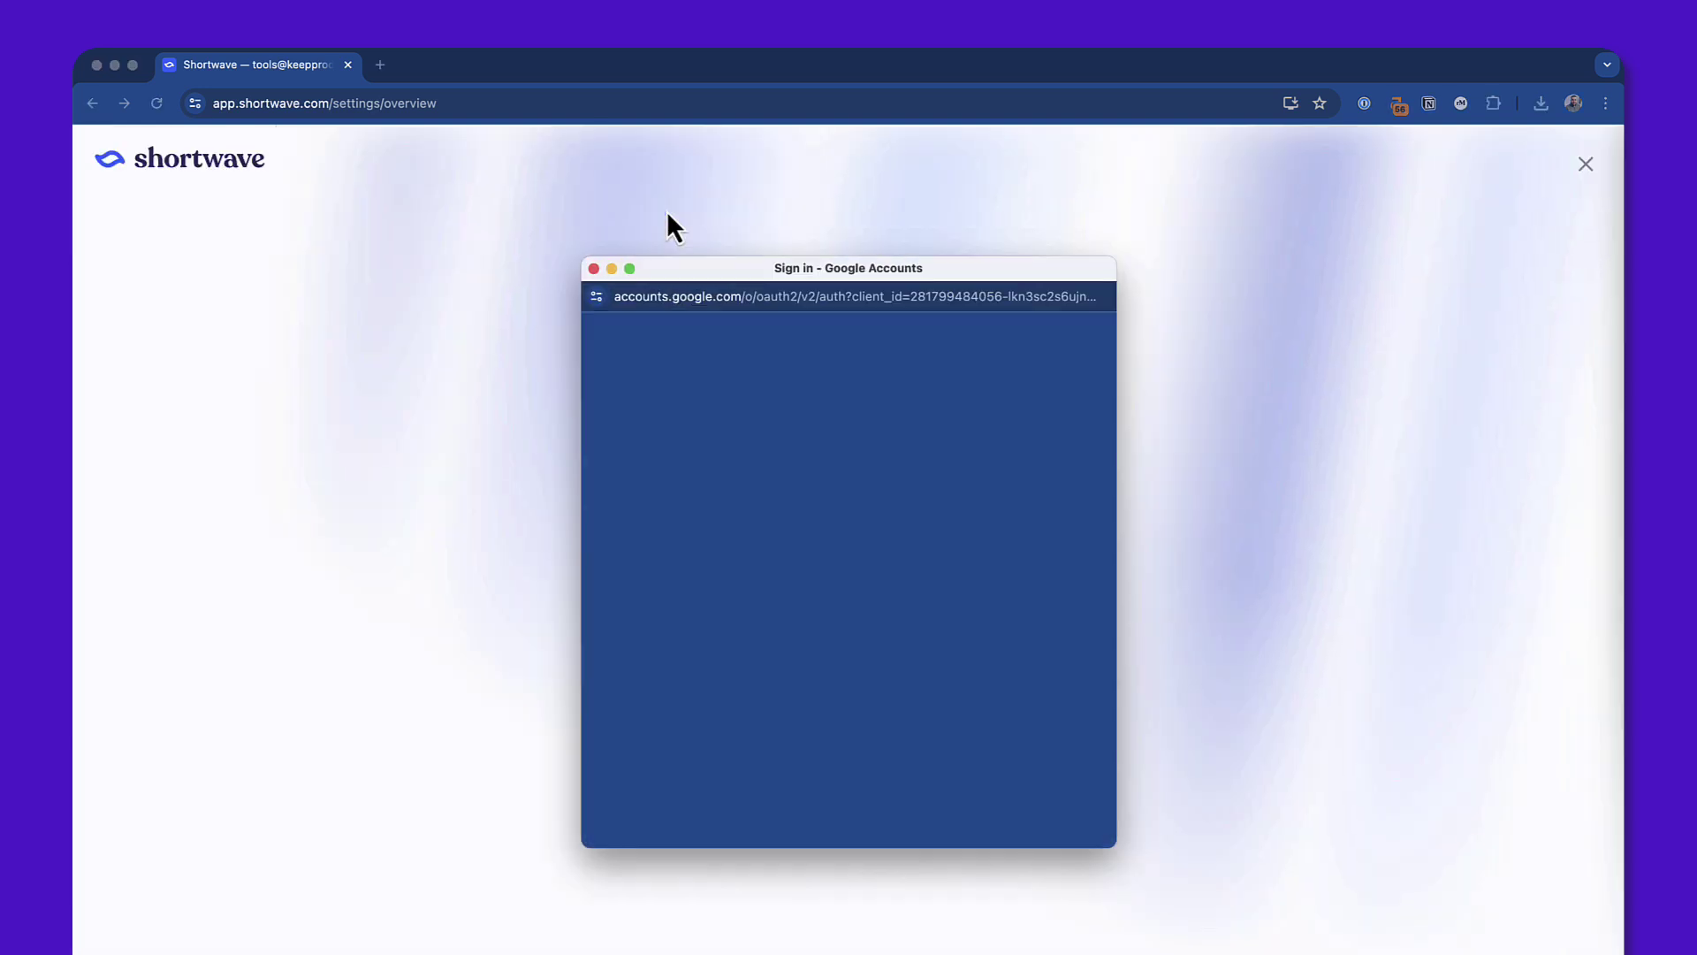
left_click(751, 674)
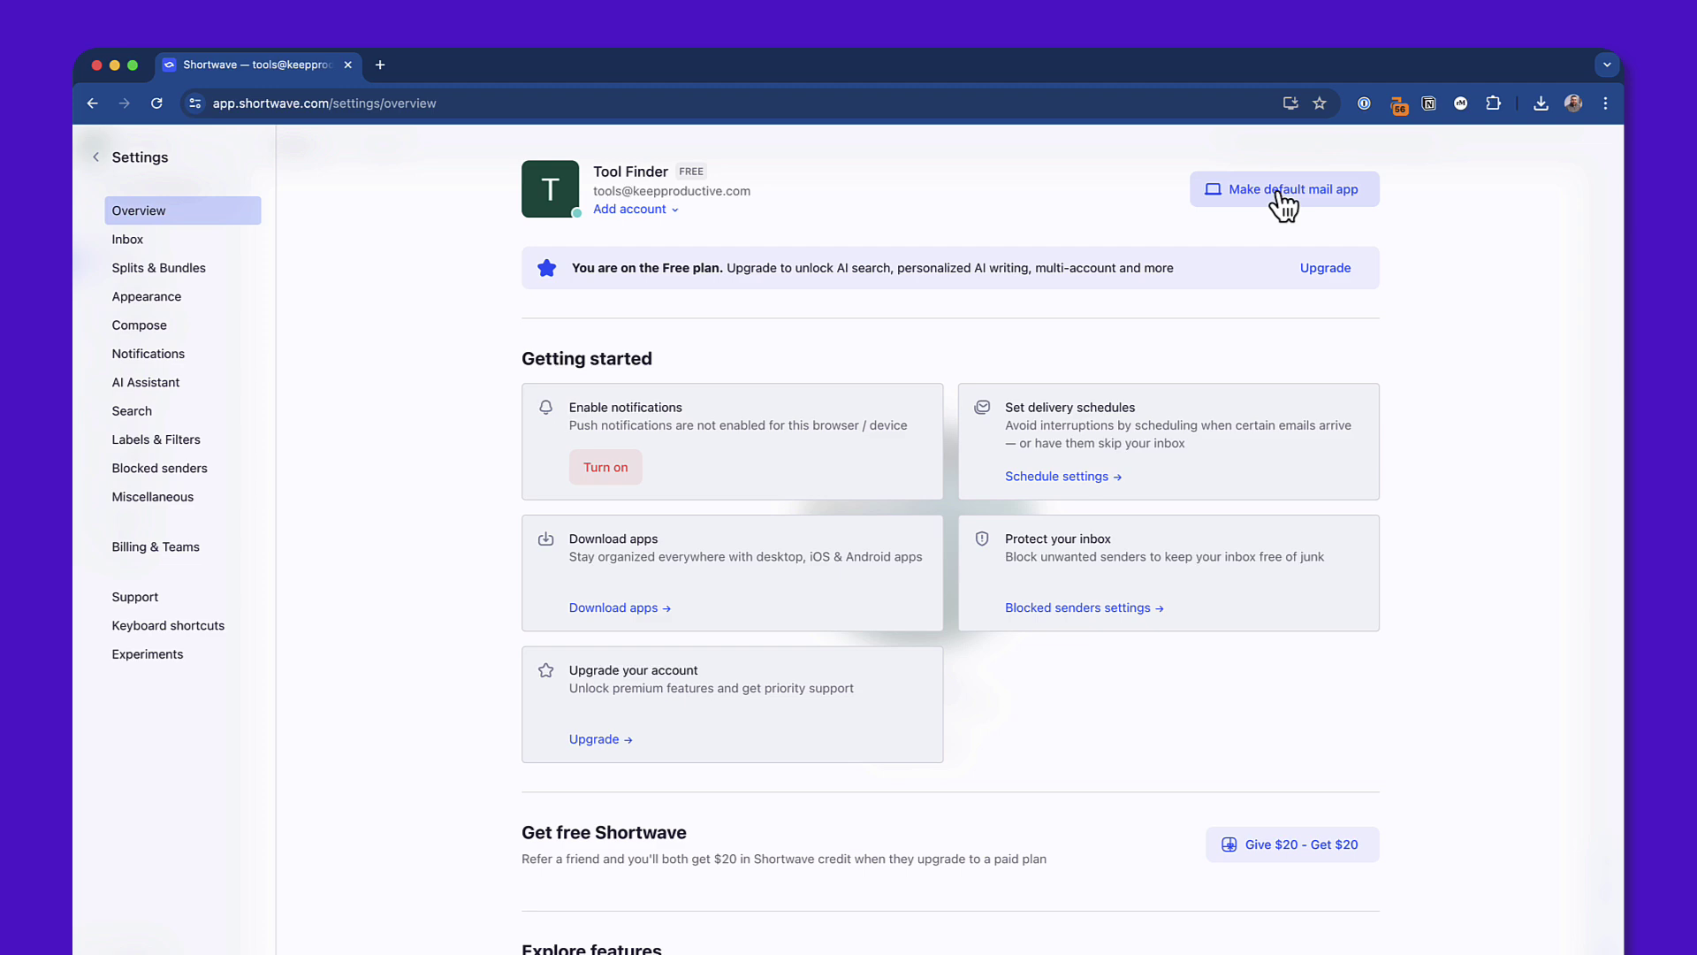
scroll(1123, 655, "down", 4)
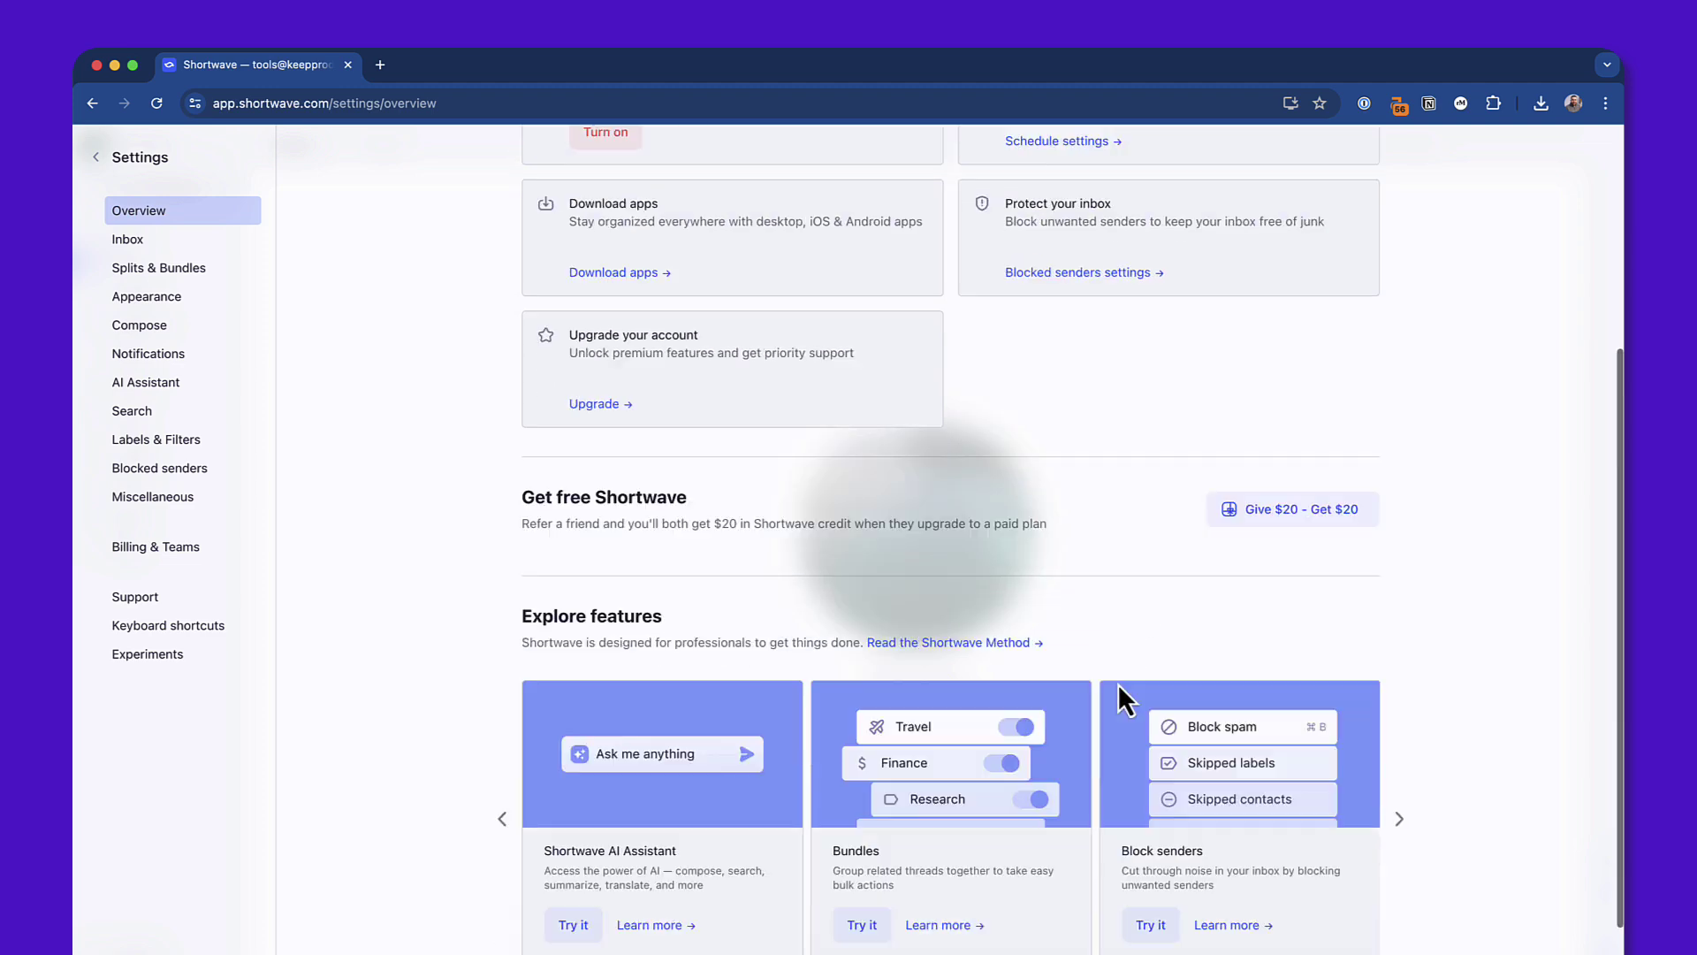
scroll(1120, 688, "down", 2)
scroll(1114, 681, "up", 5)
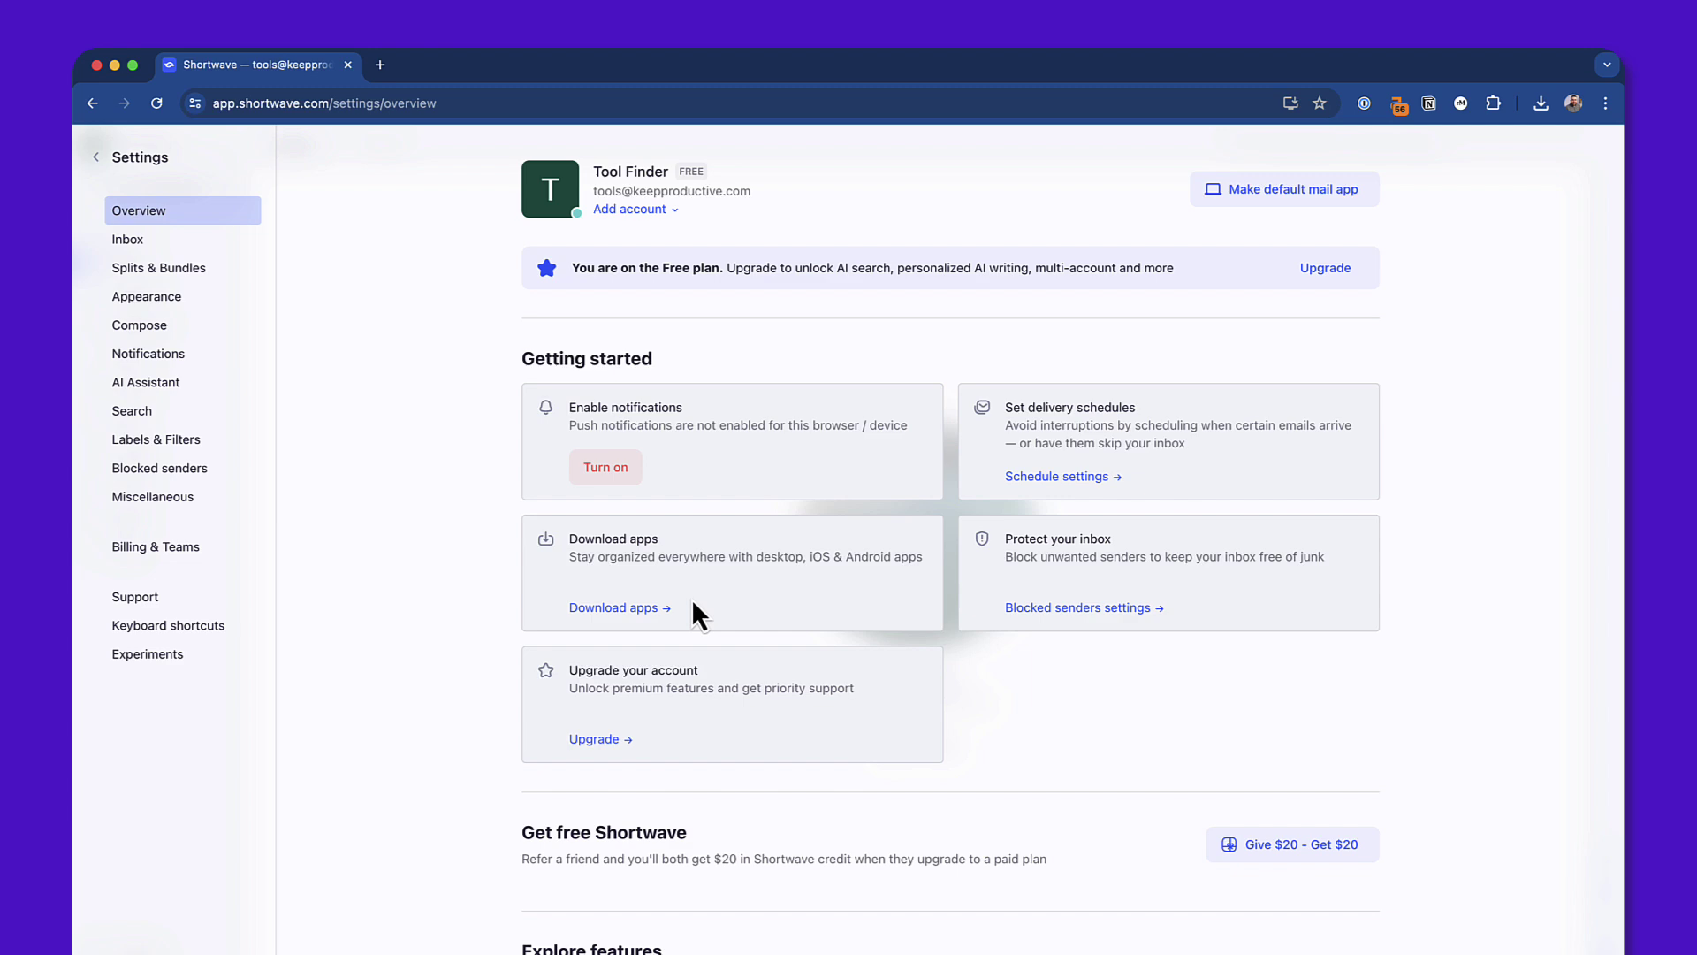
- Download the desktop Shortwave app from the downloads page, then return to the settings tab
left_click(624, 608)
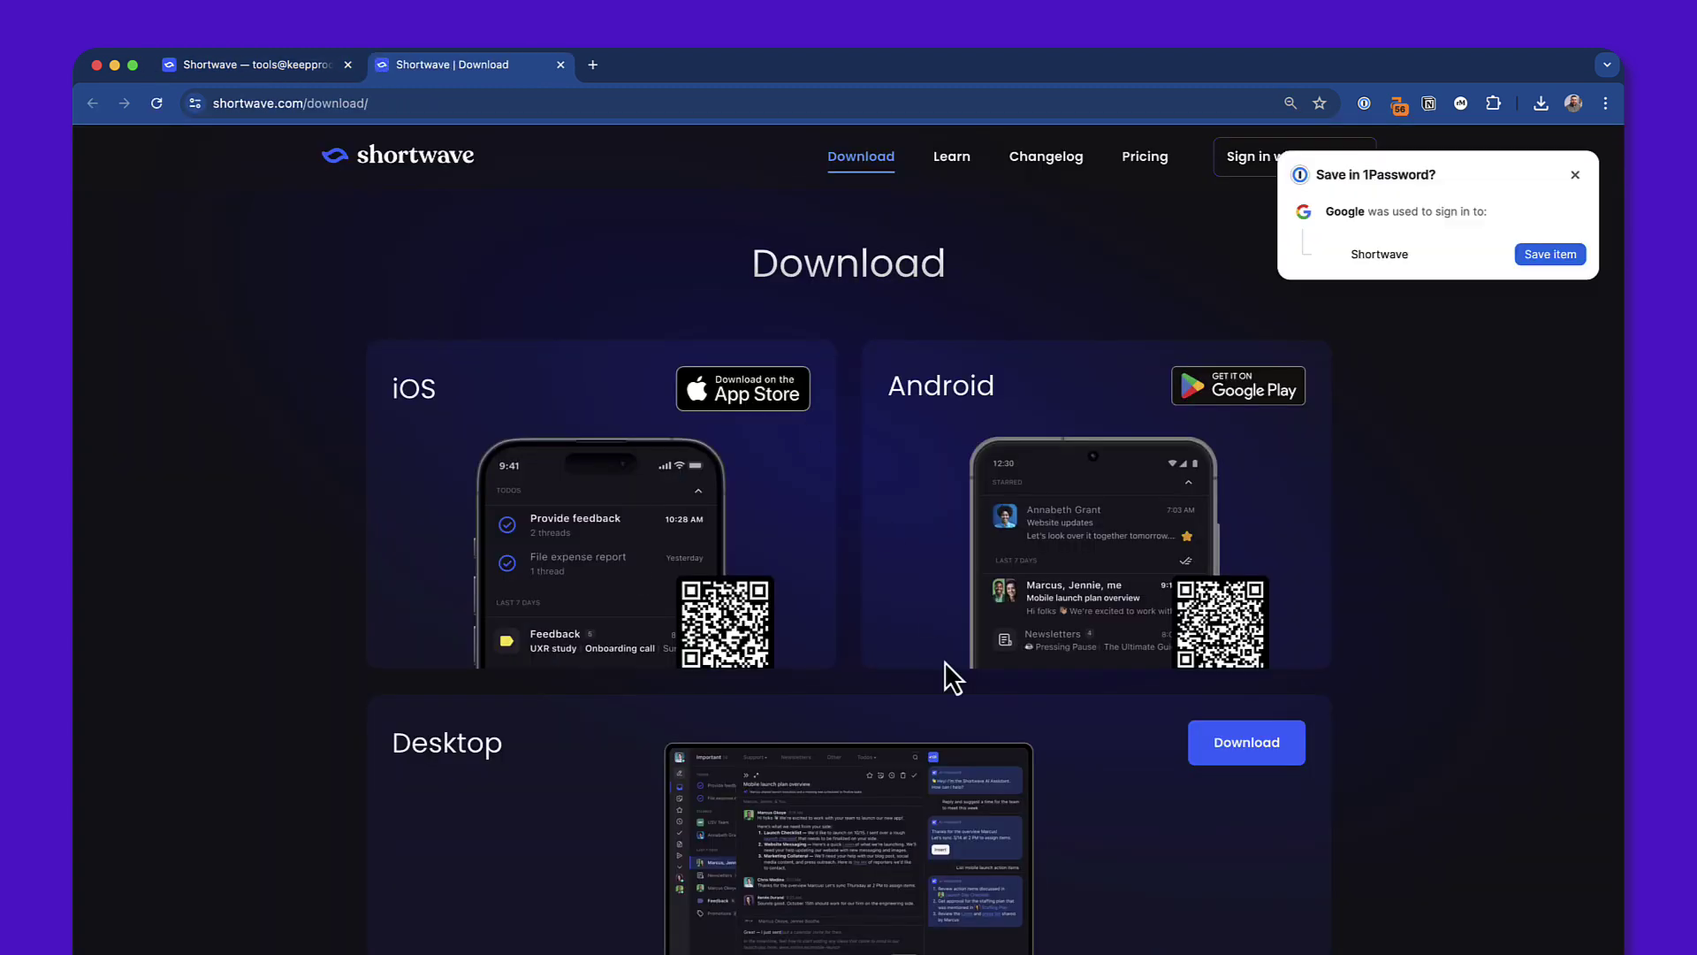
scroll(944, 672, "down", 5)
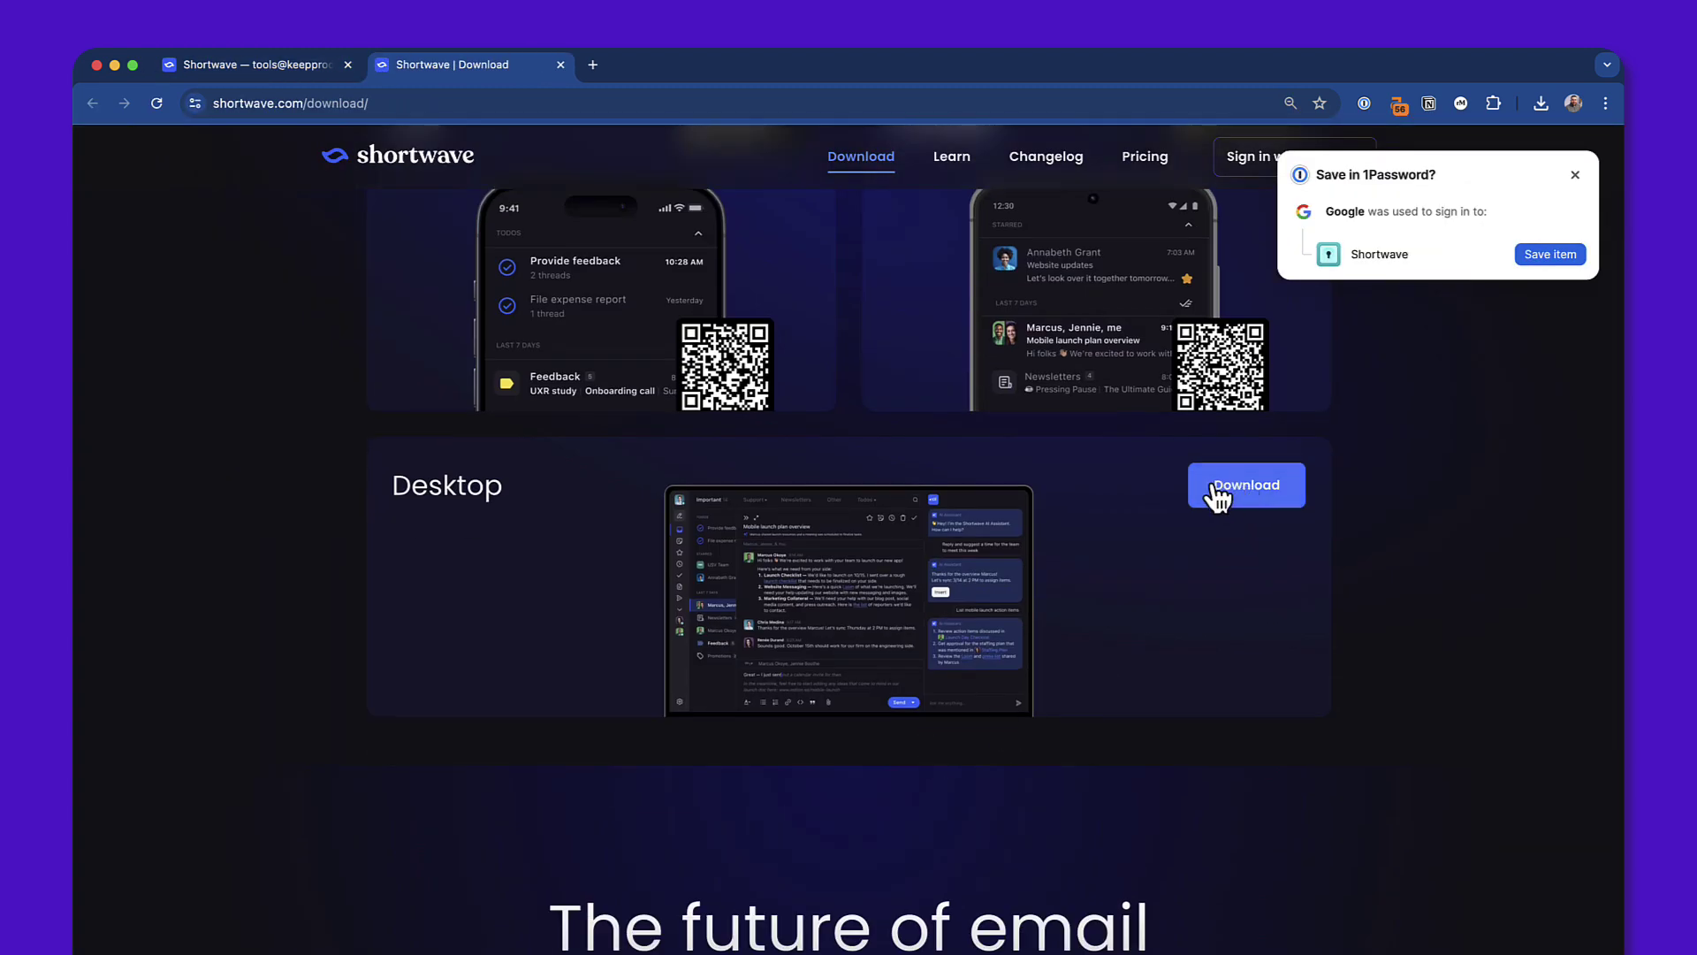
left_click(1241, 499)
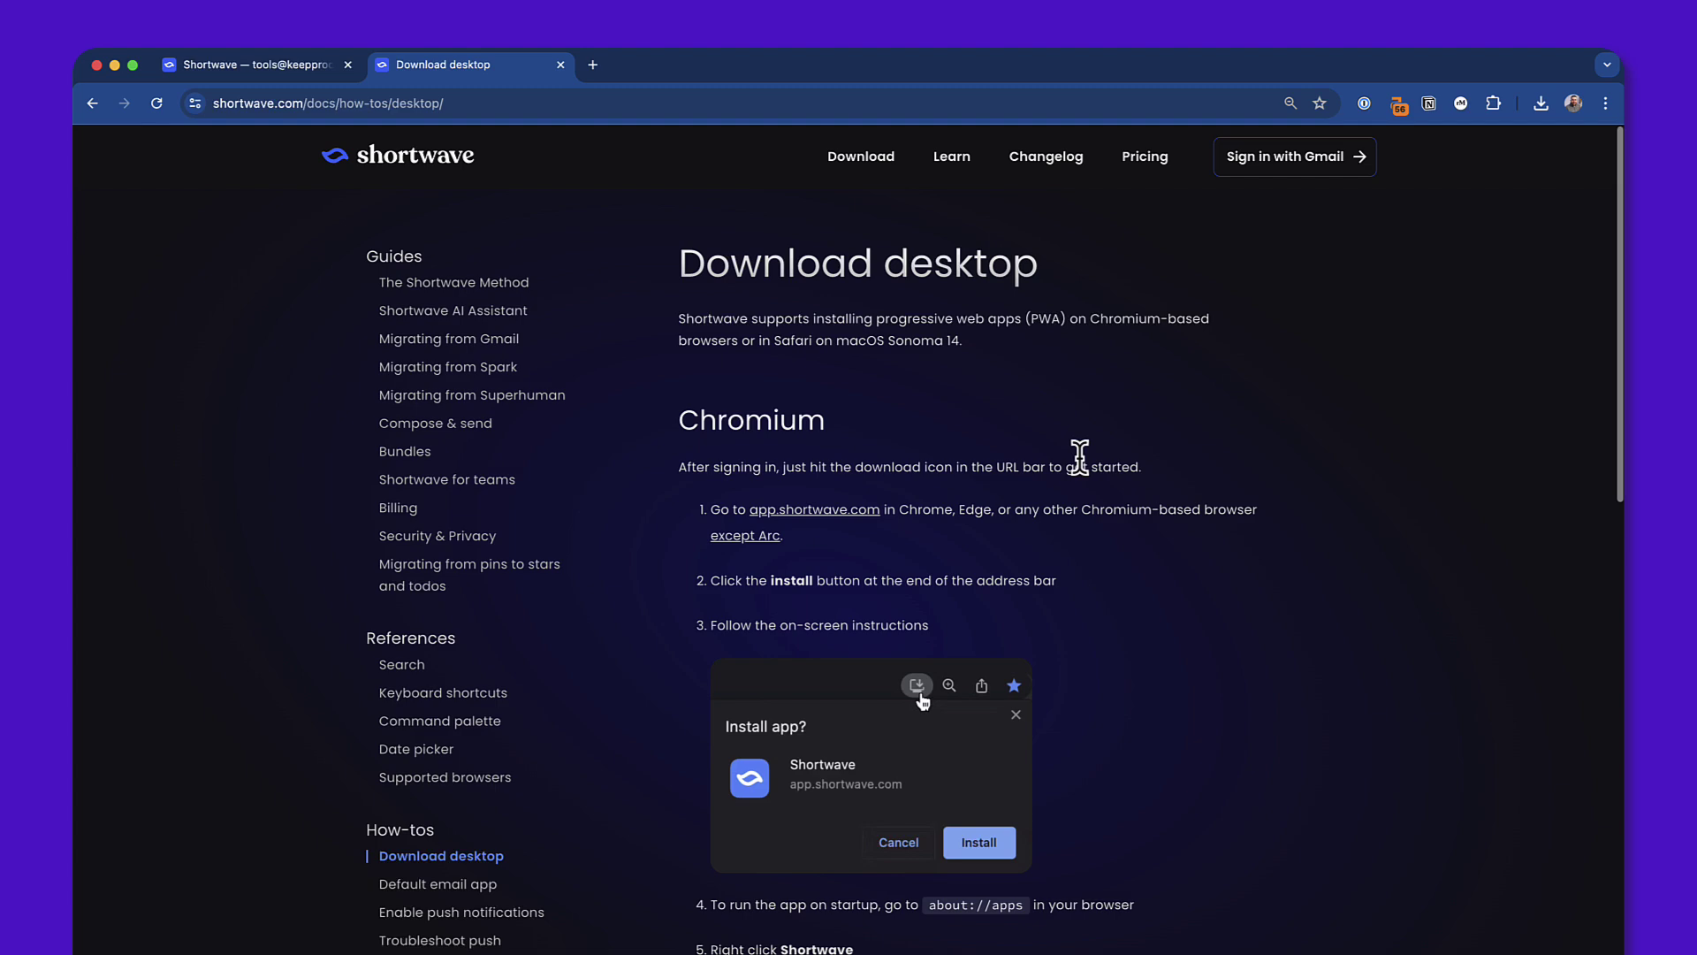
scroll(881, 618, "down", 3)
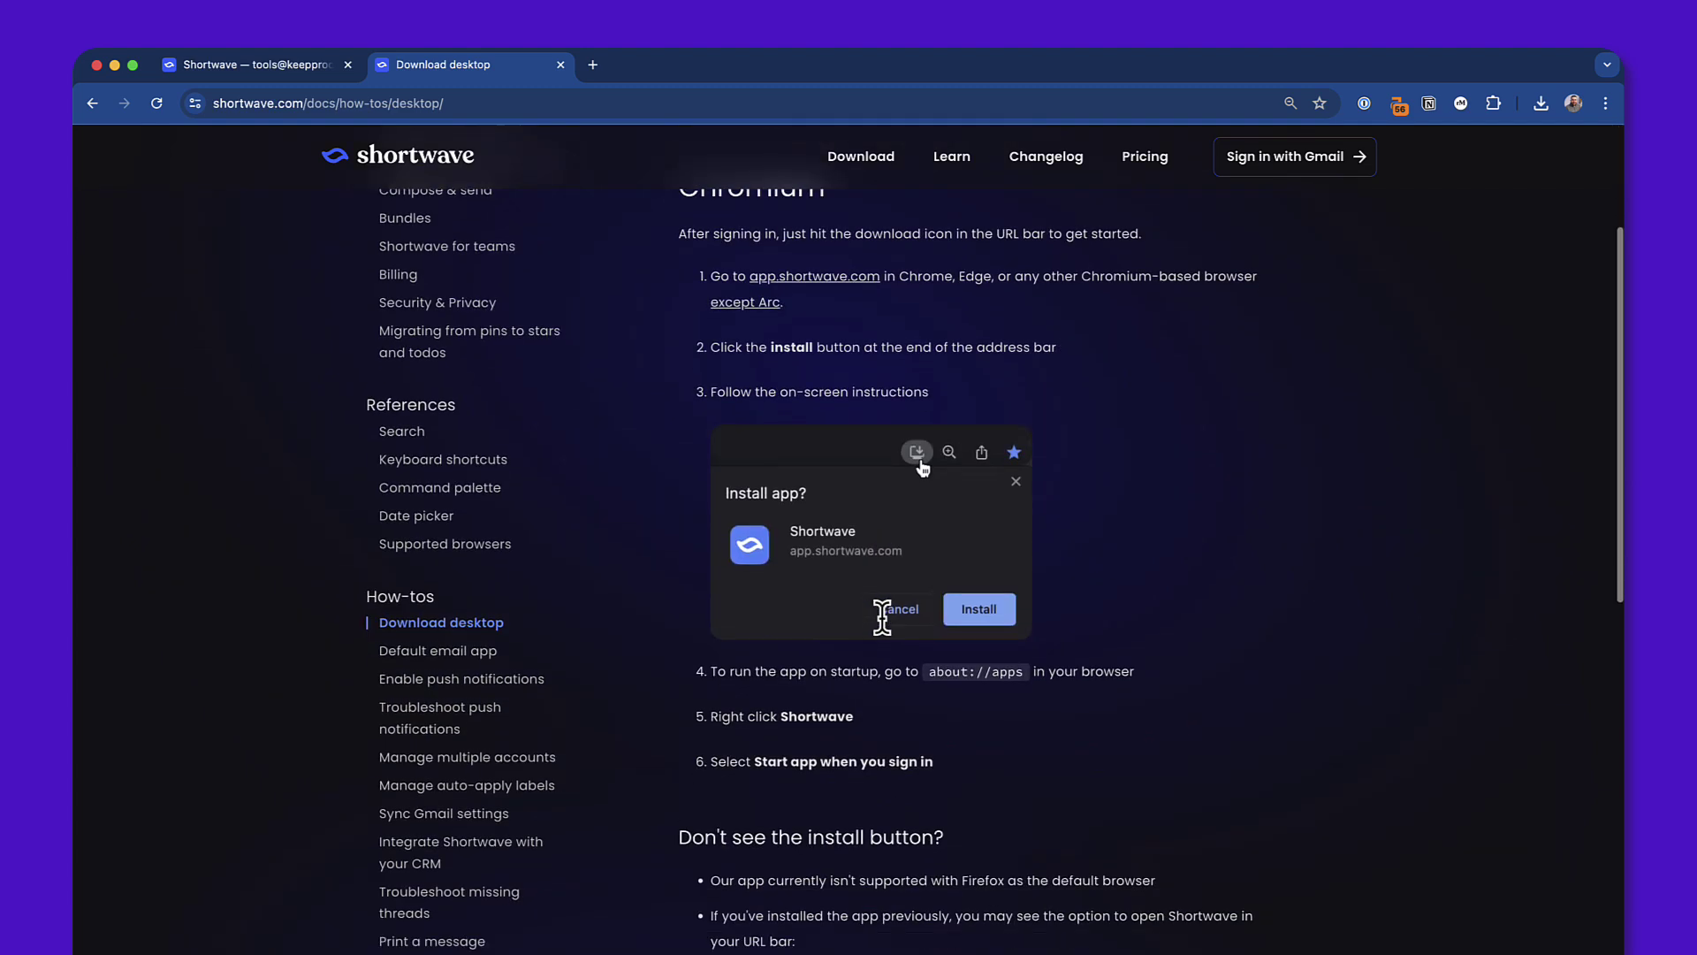
left_click(279, 71)
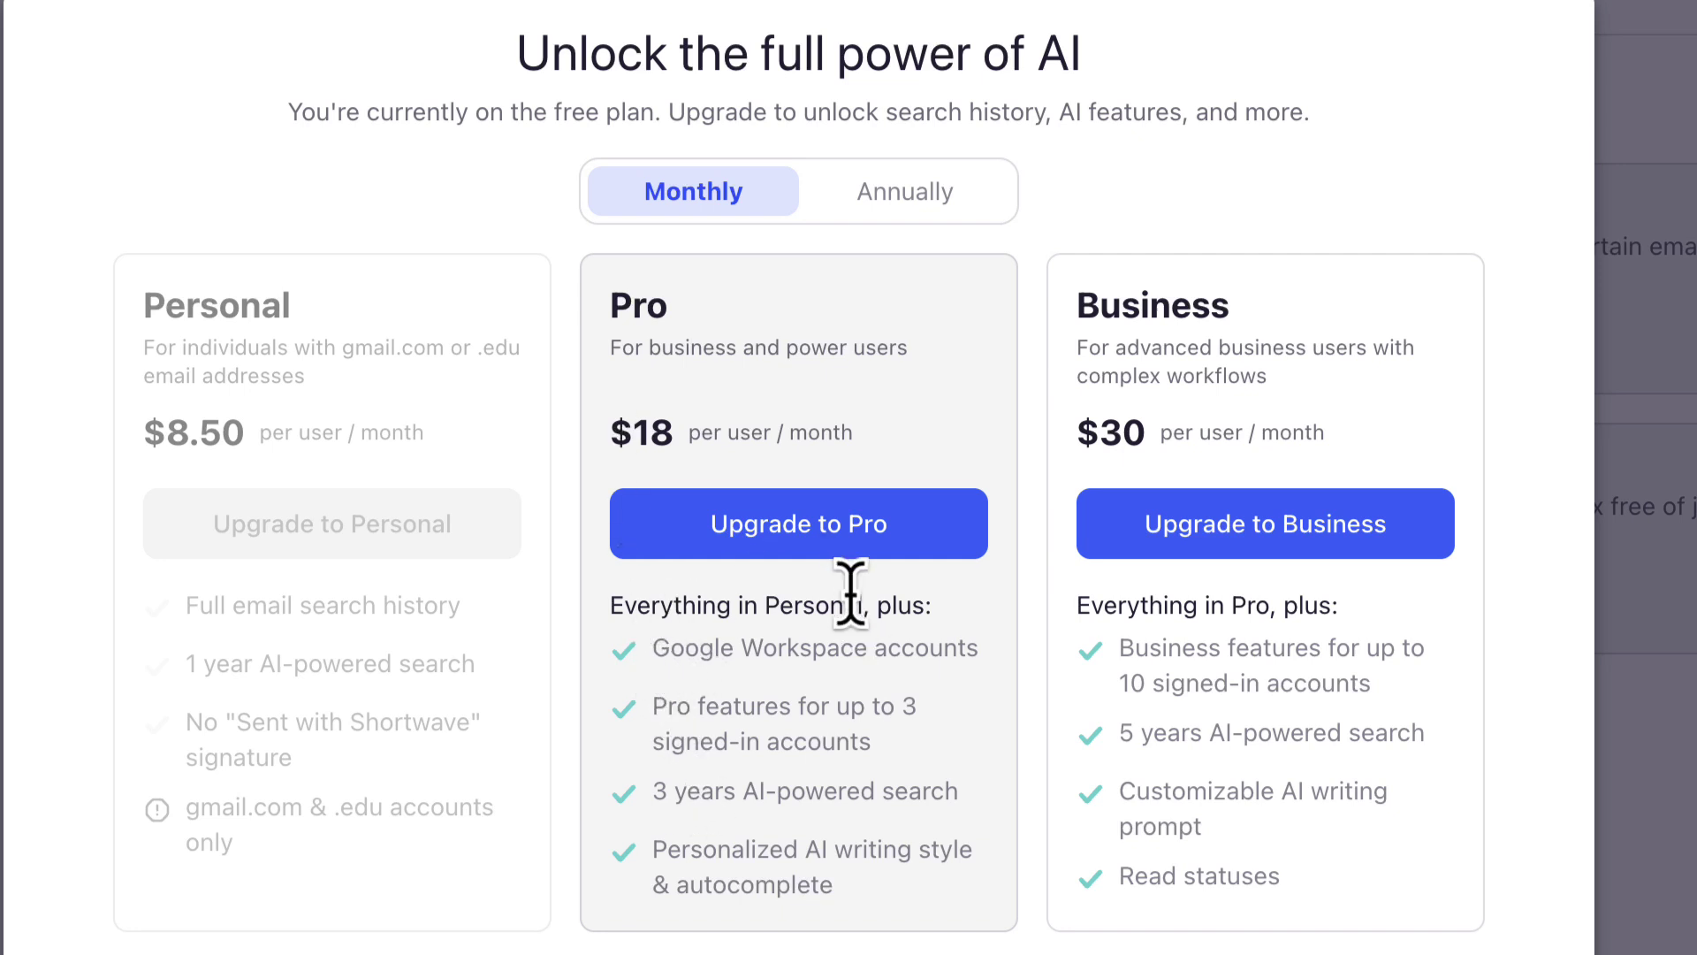
- Compare Personal, Pro and Business plan features, then switch to annual pricing ($7, $14, $24)
mouse_move(530, 676)
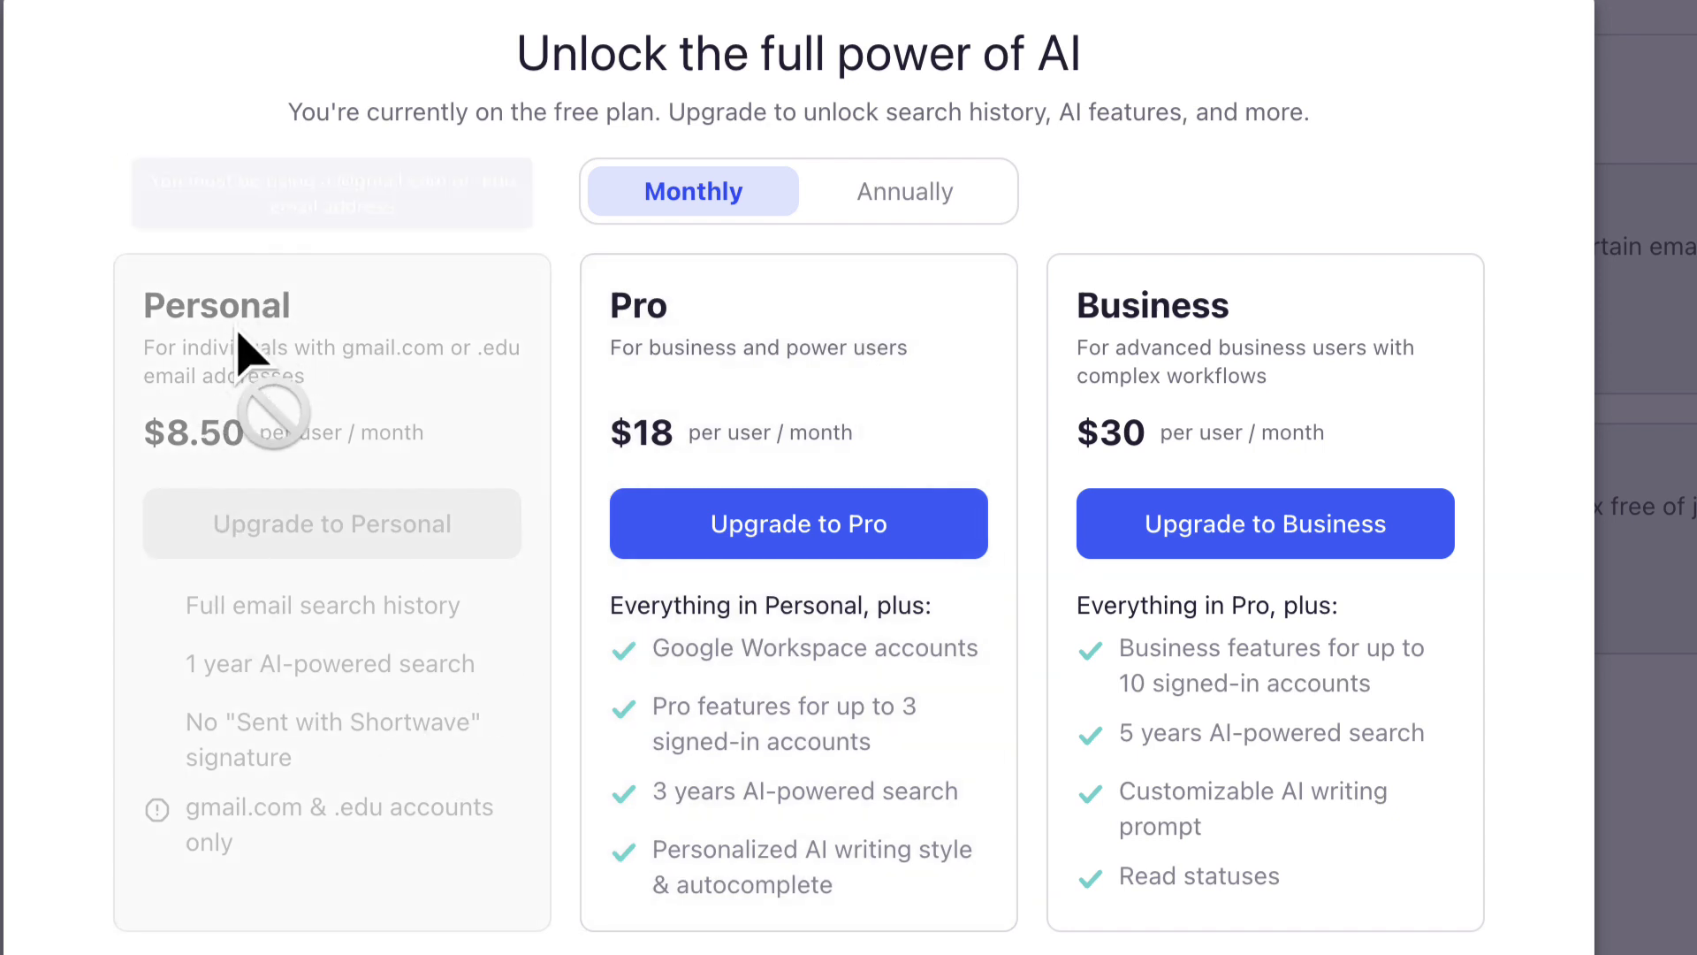
mouse_move(245, 352)
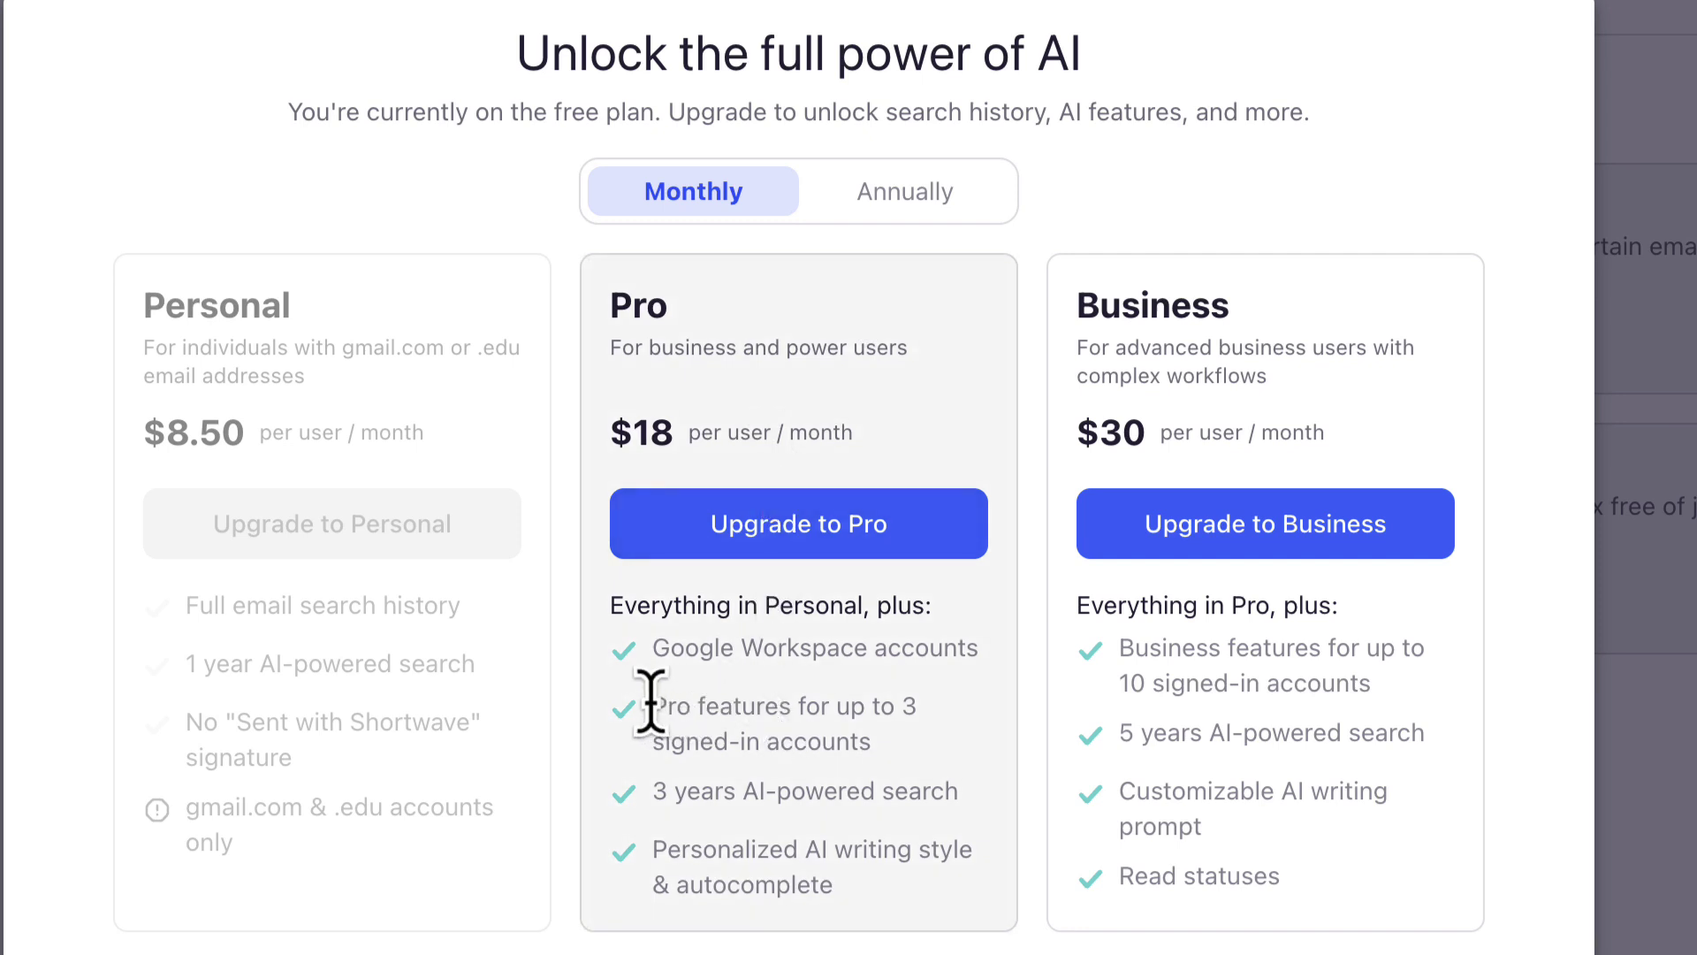
left_click_drag(651, 704, 874, 745)
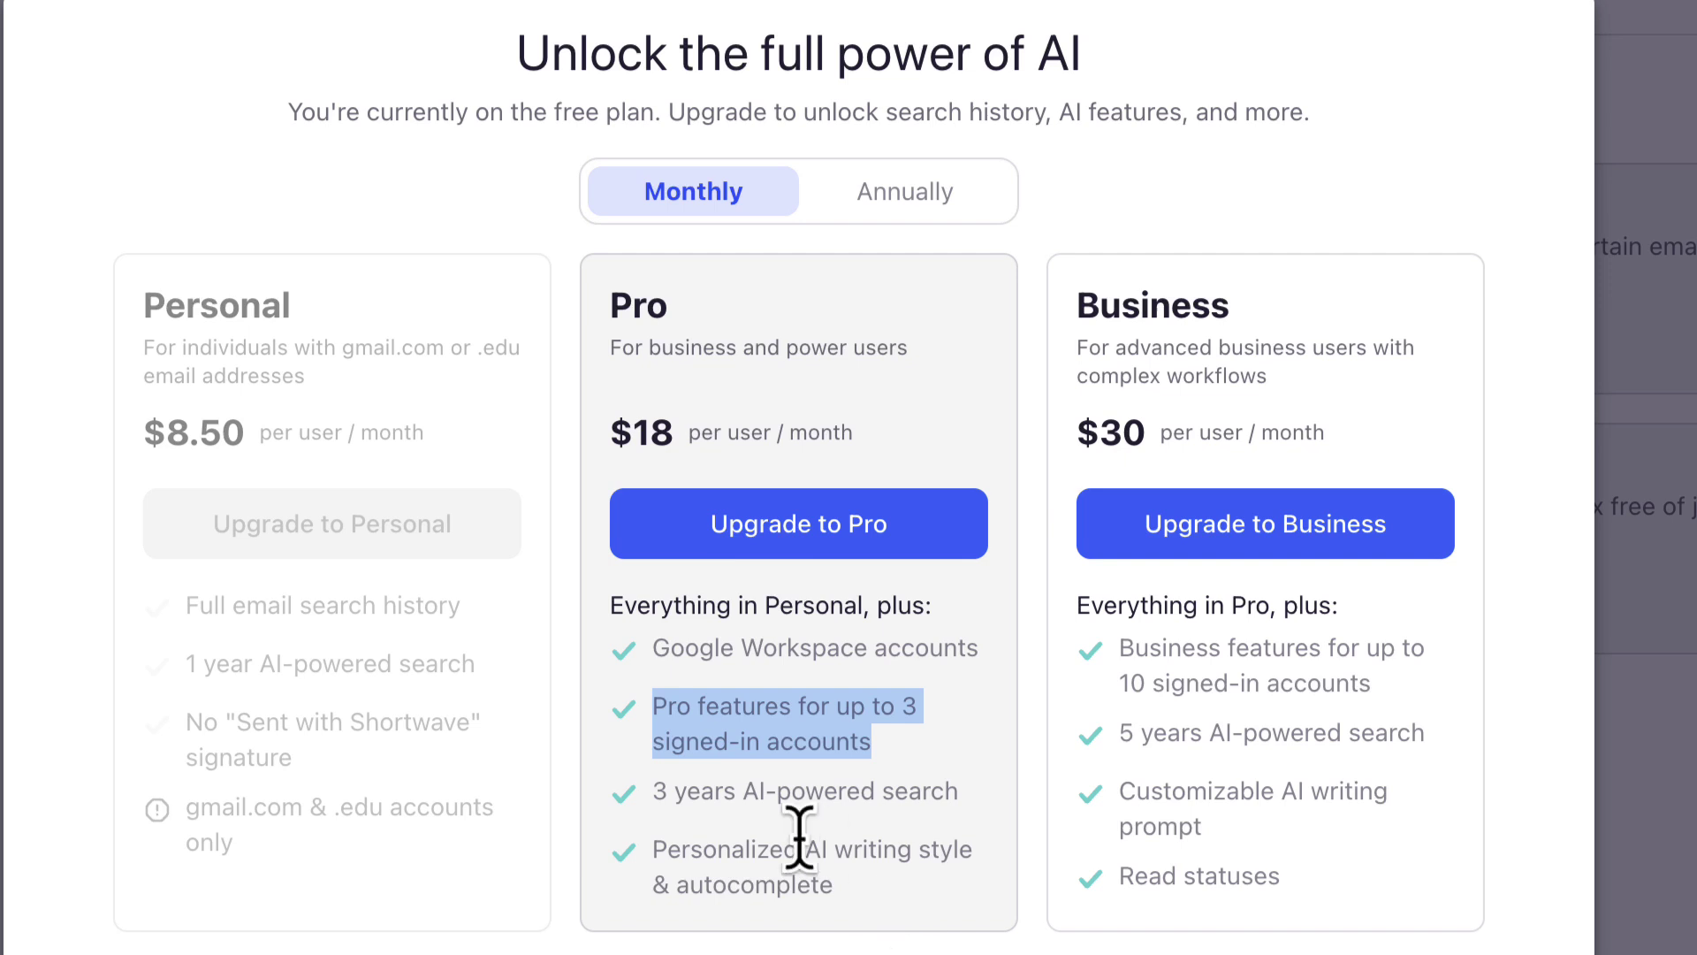
triple_click(760, 787)
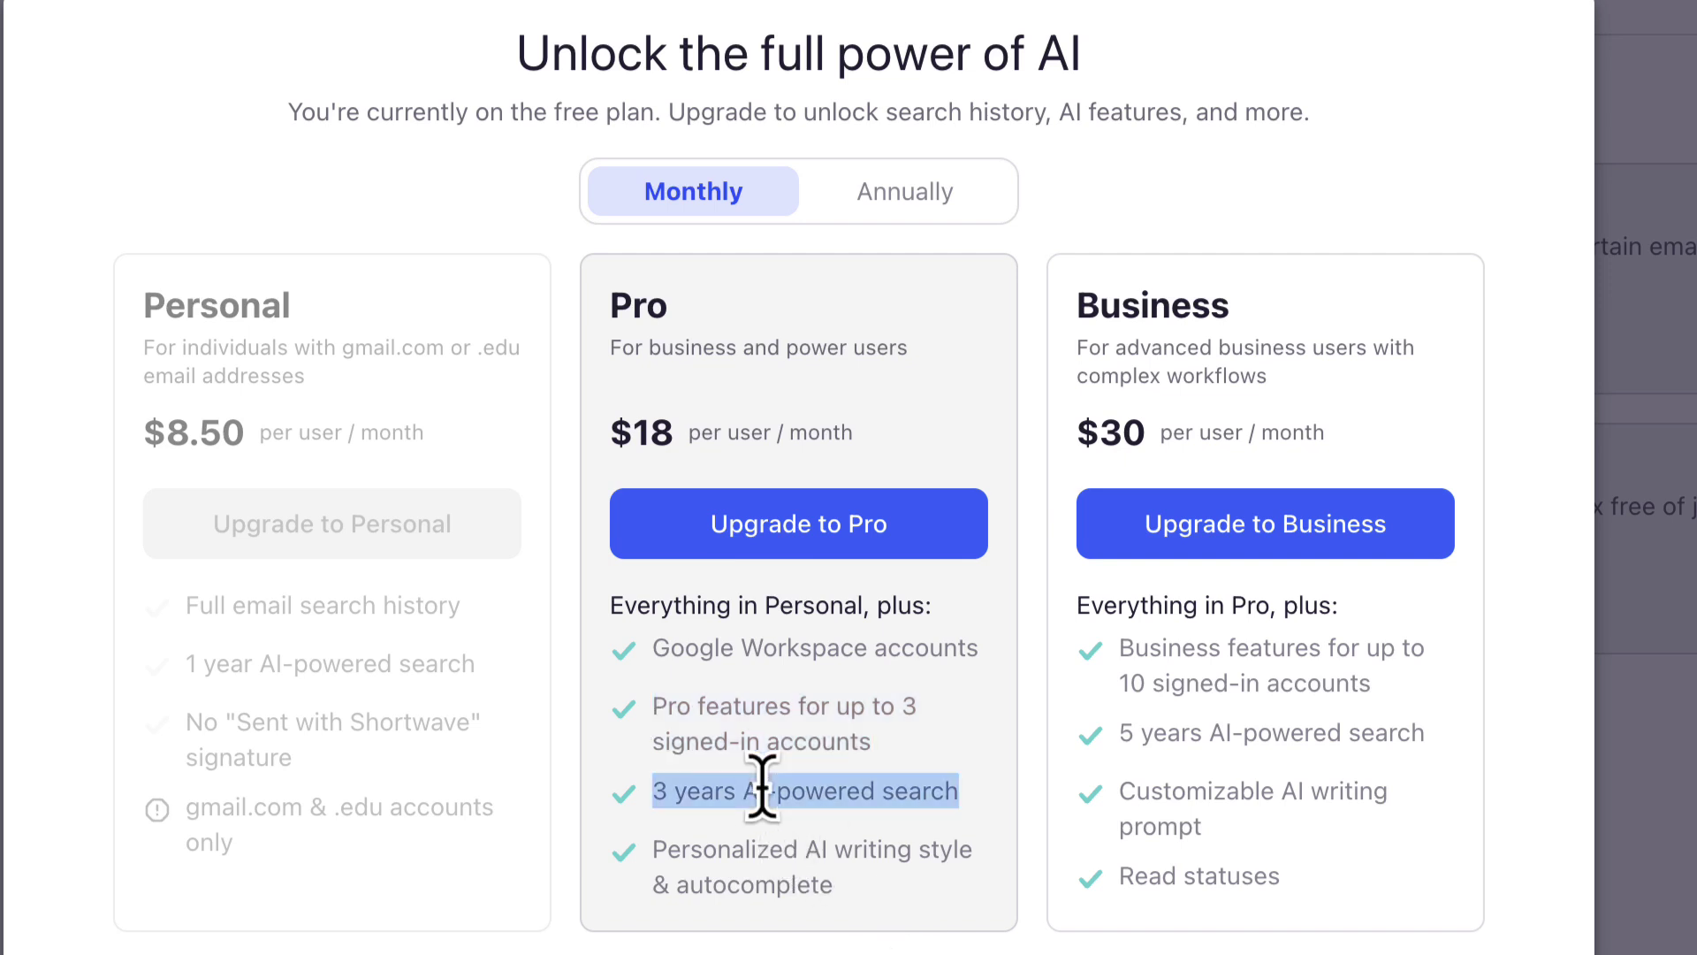
triple_click(827, 853)
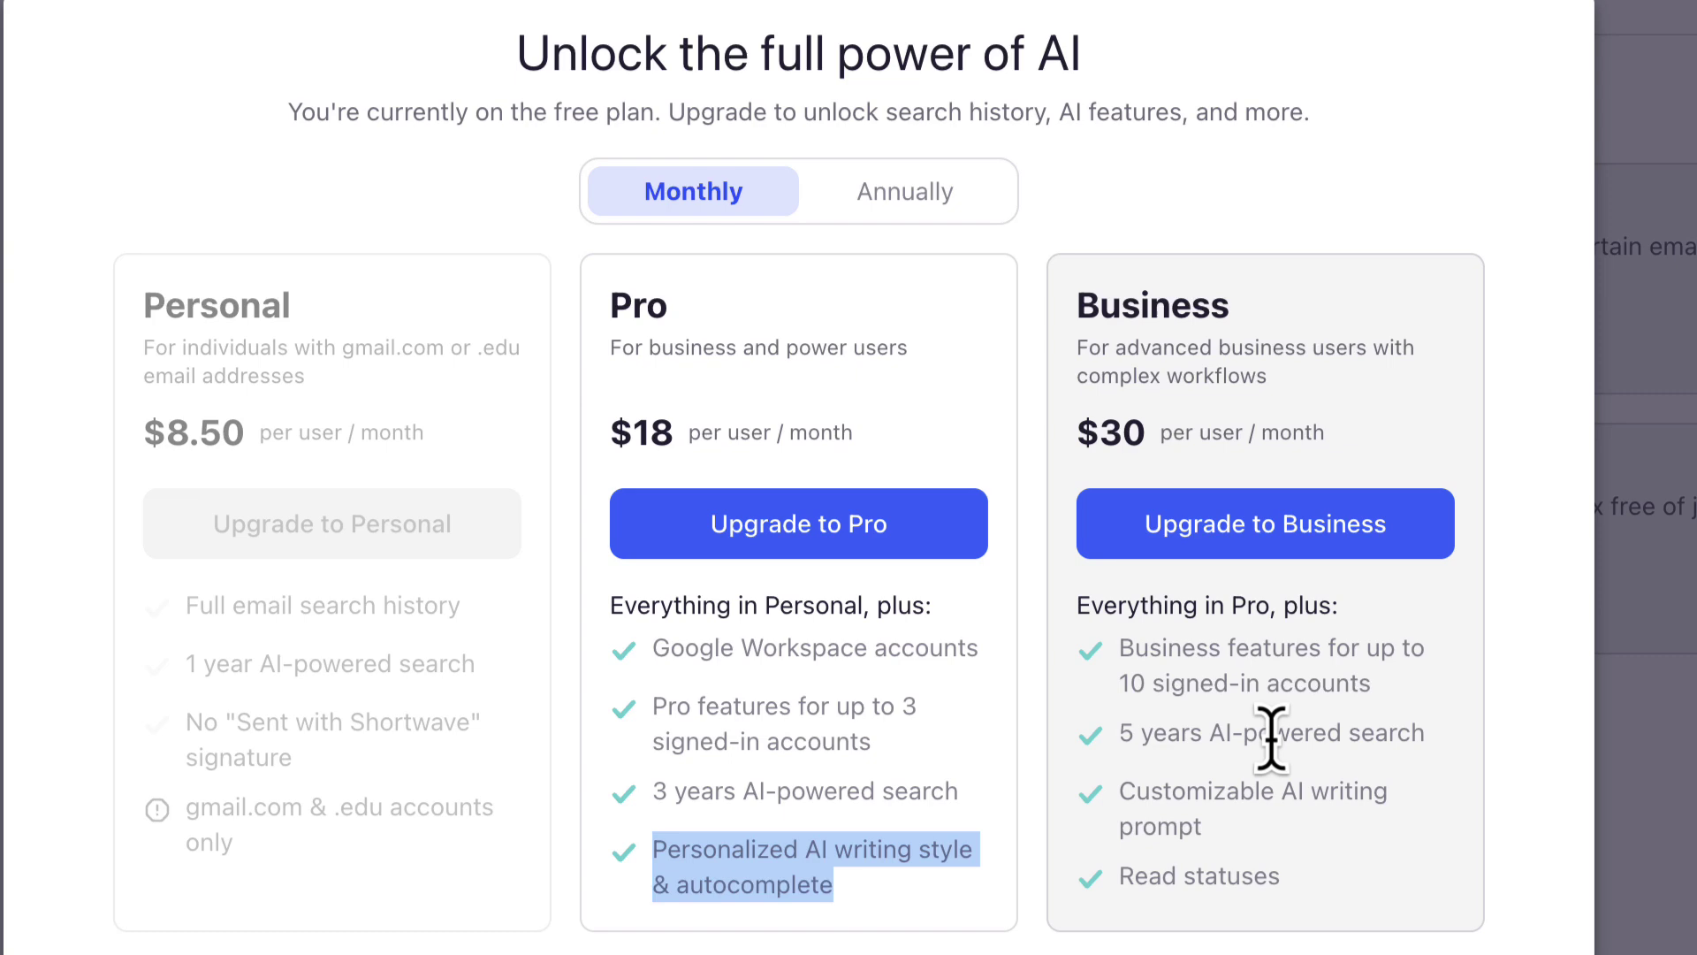
double_click(1232, 785)
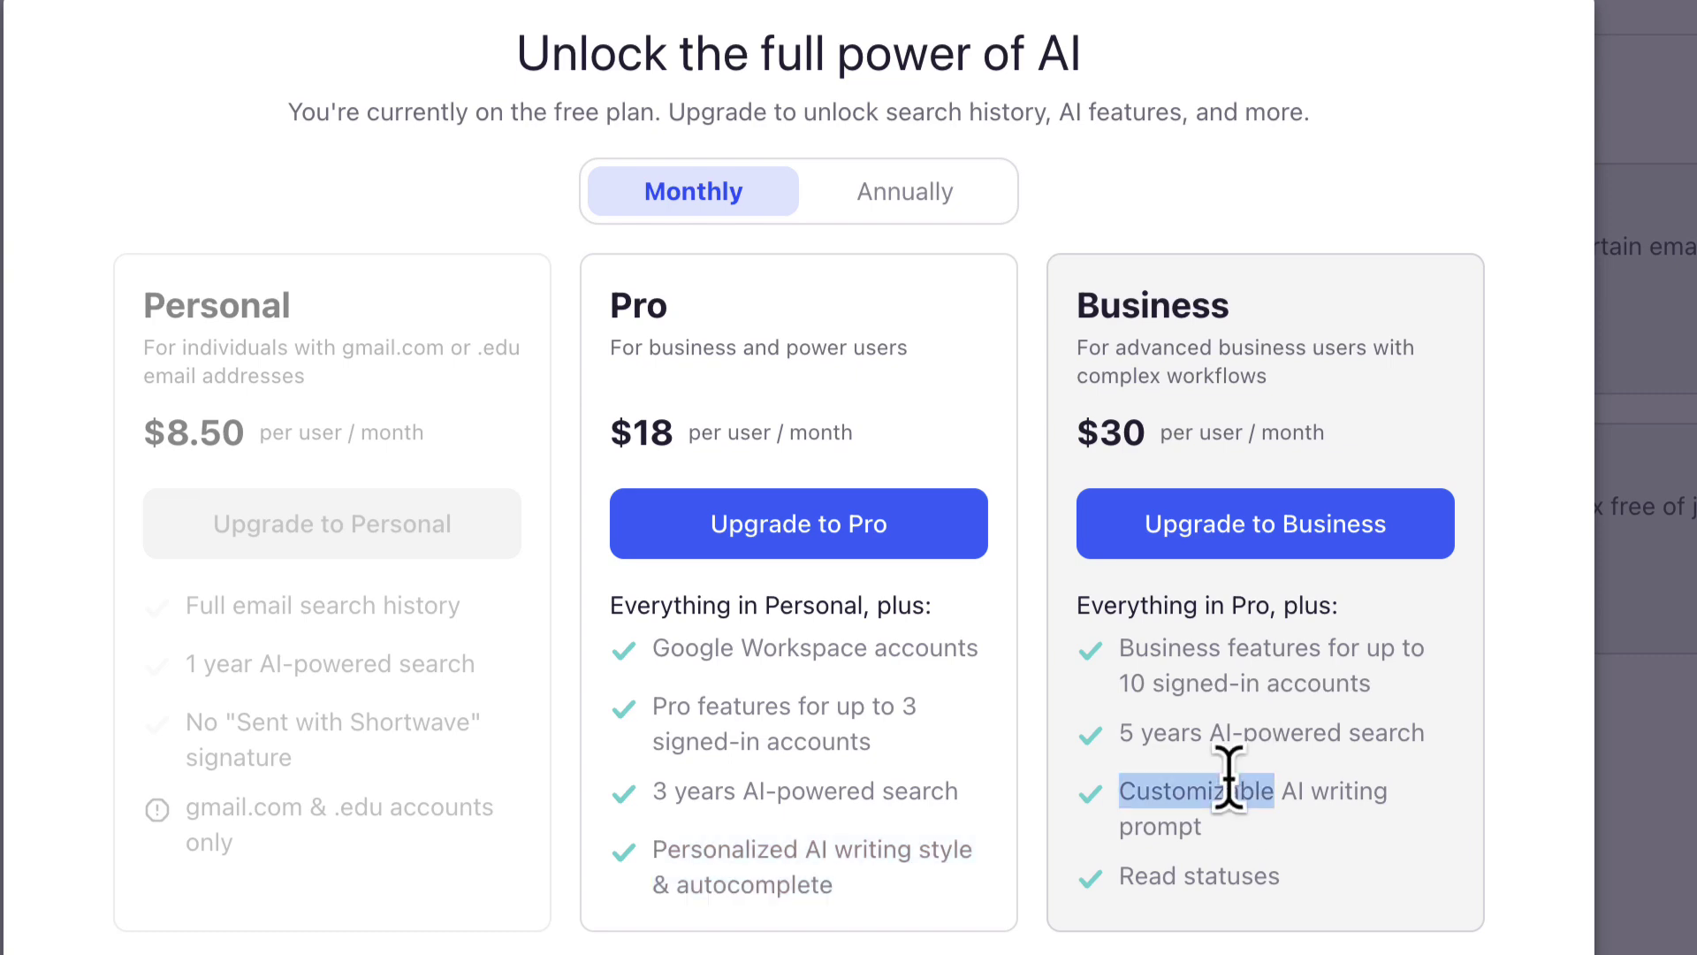
left_click(1242, 858)
left_click(904, 191)
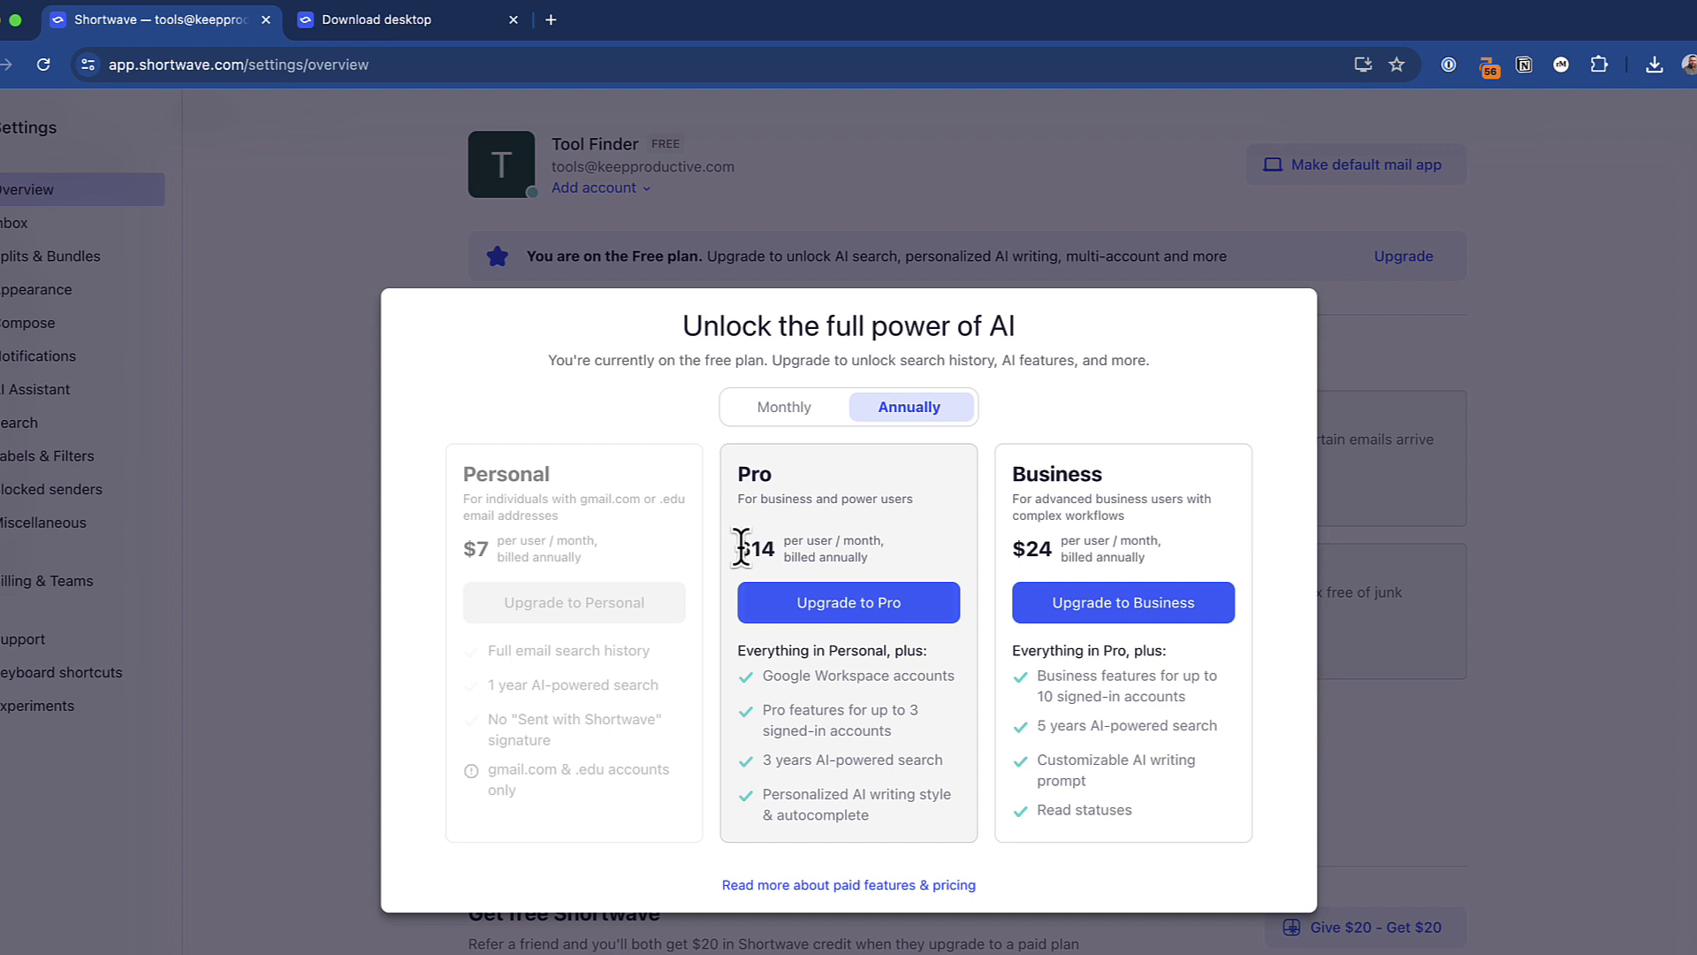
- Close the upgrade plans and view the Splits & Bundles settings
left_click(1394, 386)
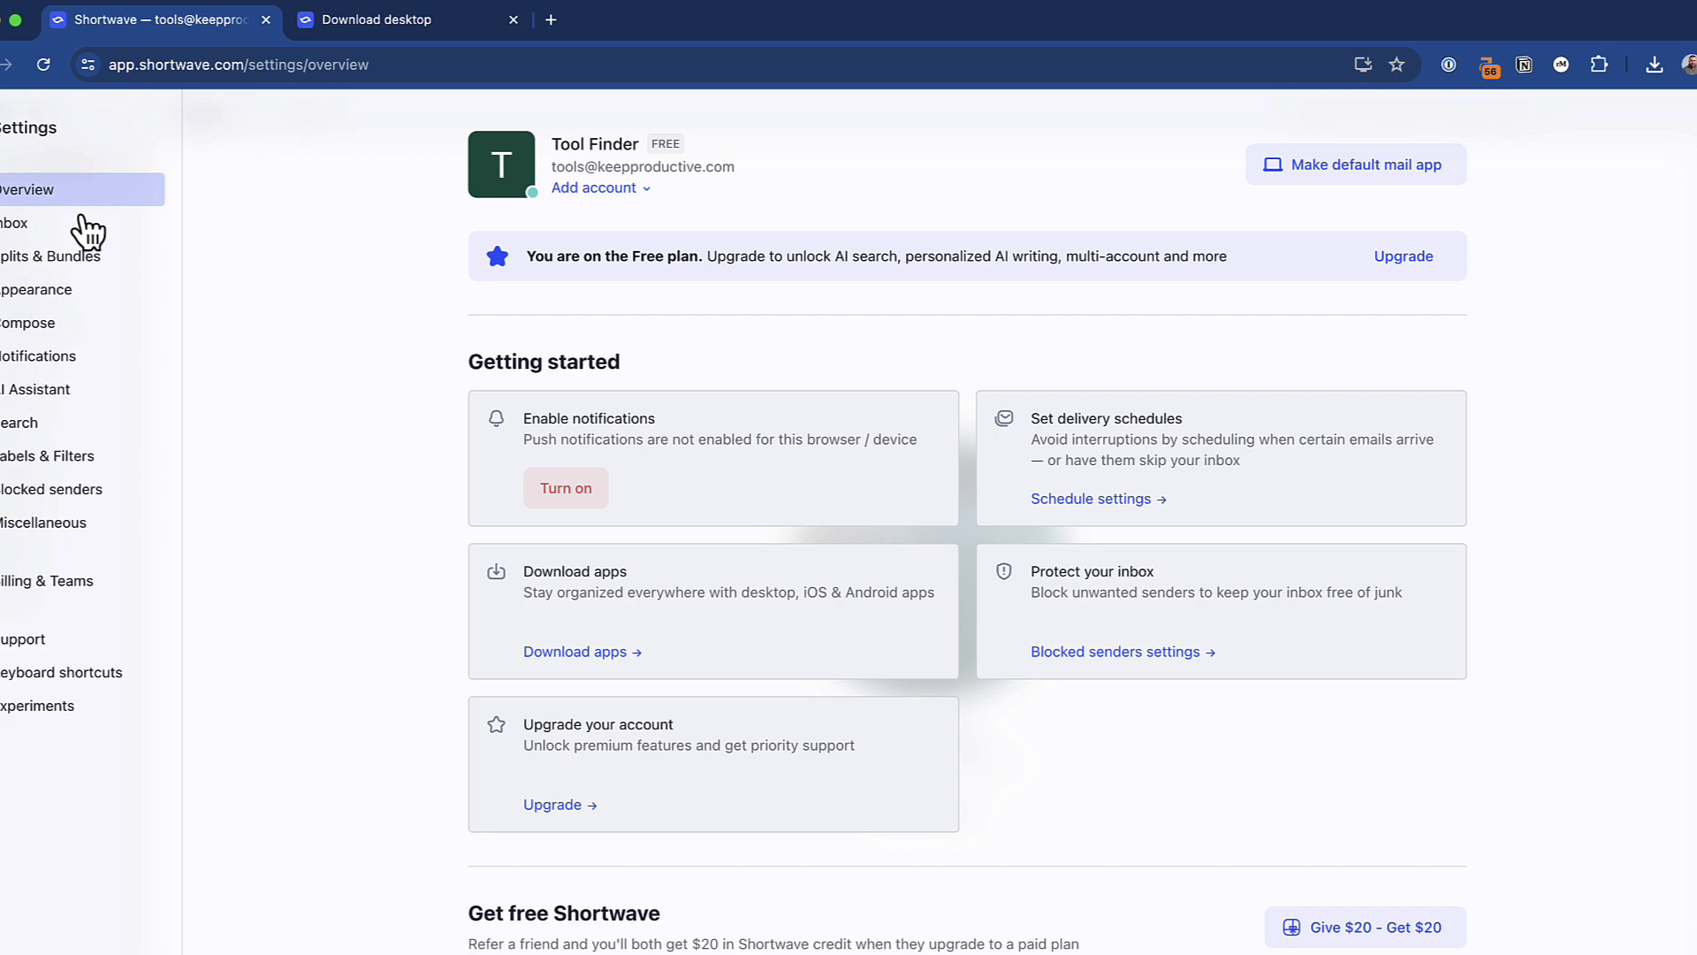
left_click(62, 262)
scroll(810, 813, "down", 3)
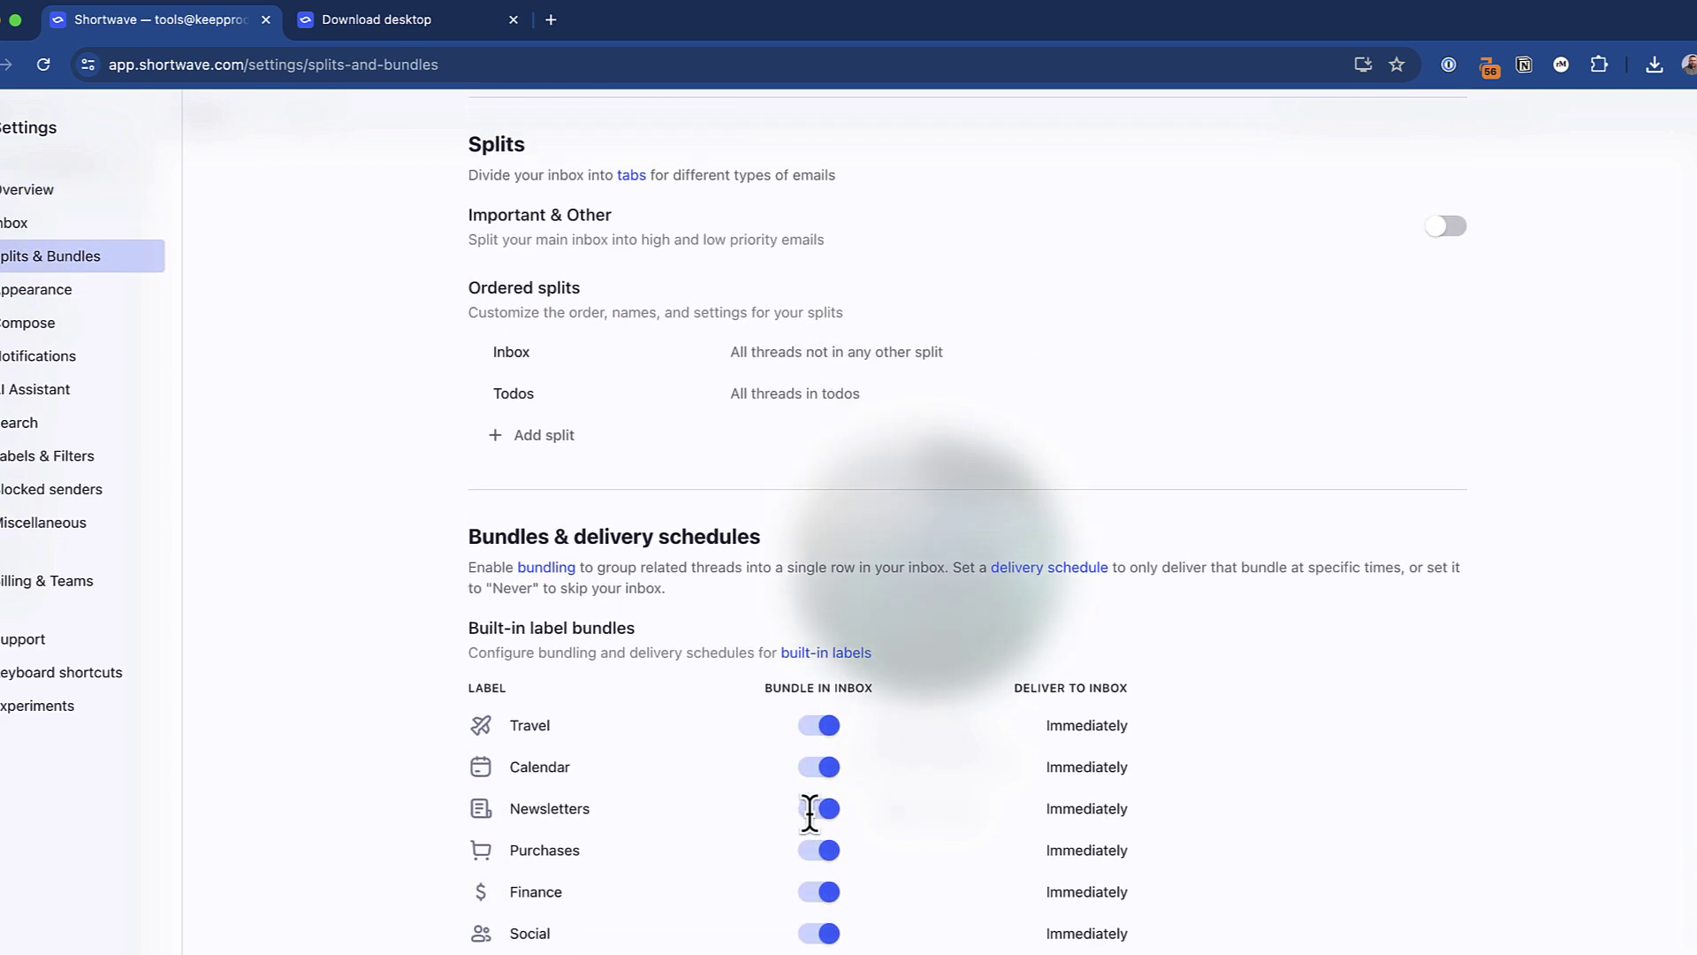
scroll(663, 614, "down", 3)
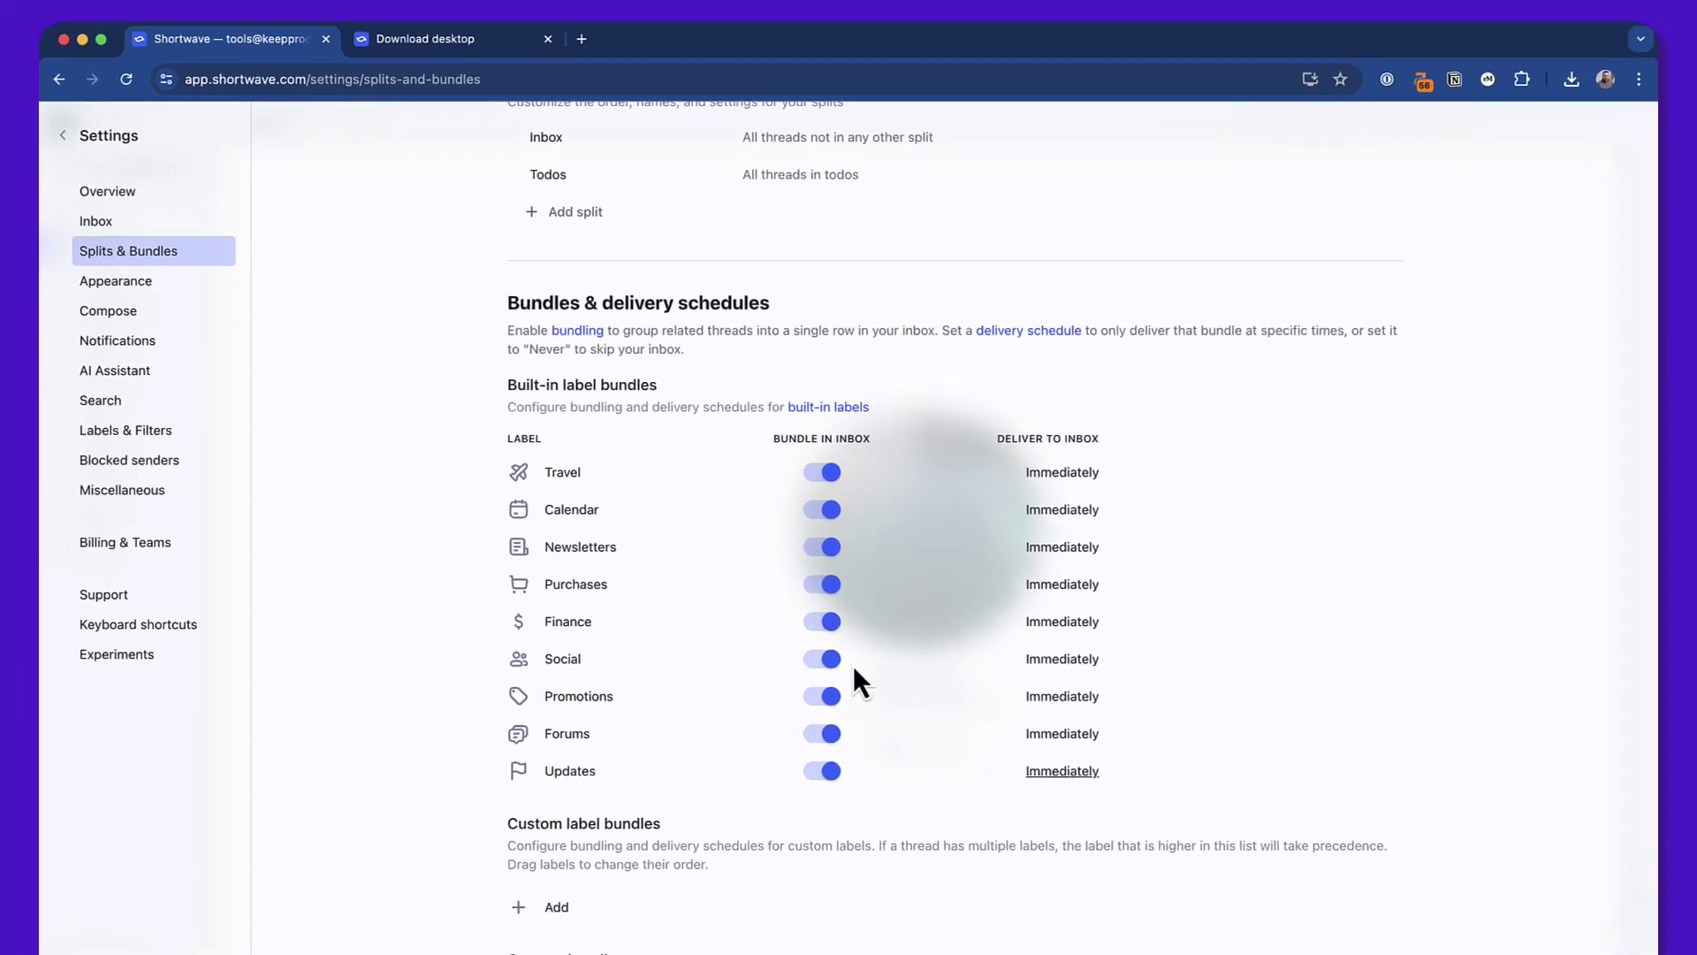
scroll(853, 665, "up", 5)
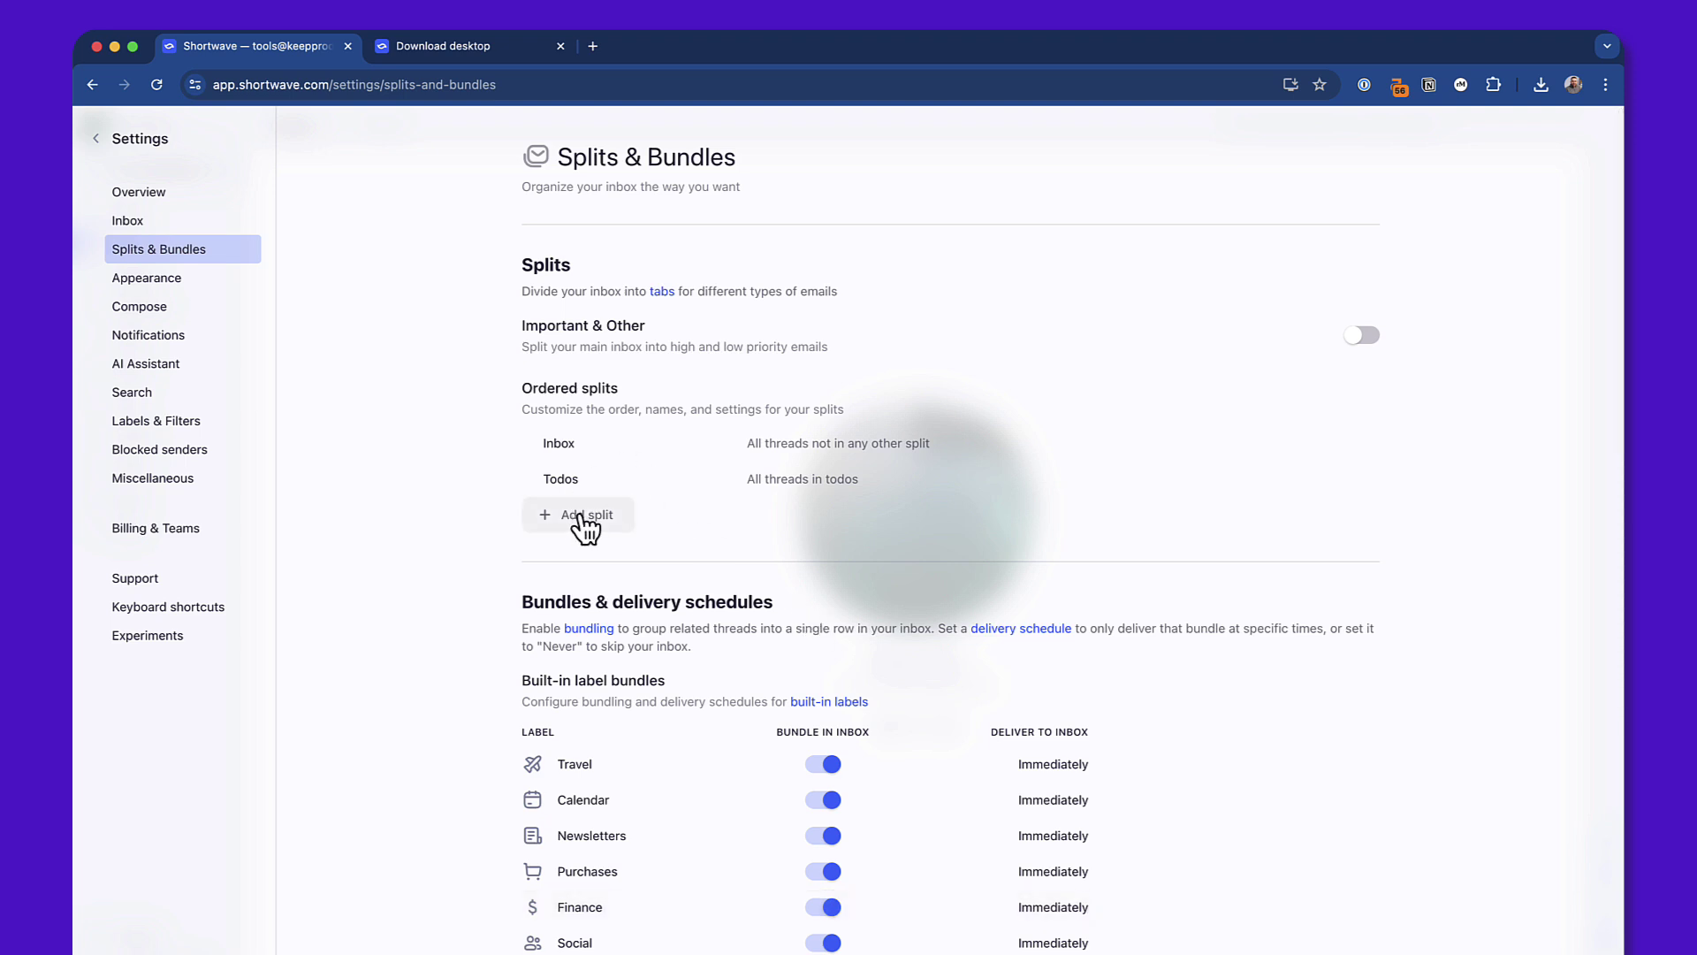
- Open the Add split options and close them without adding a split
left_click(584, 516)
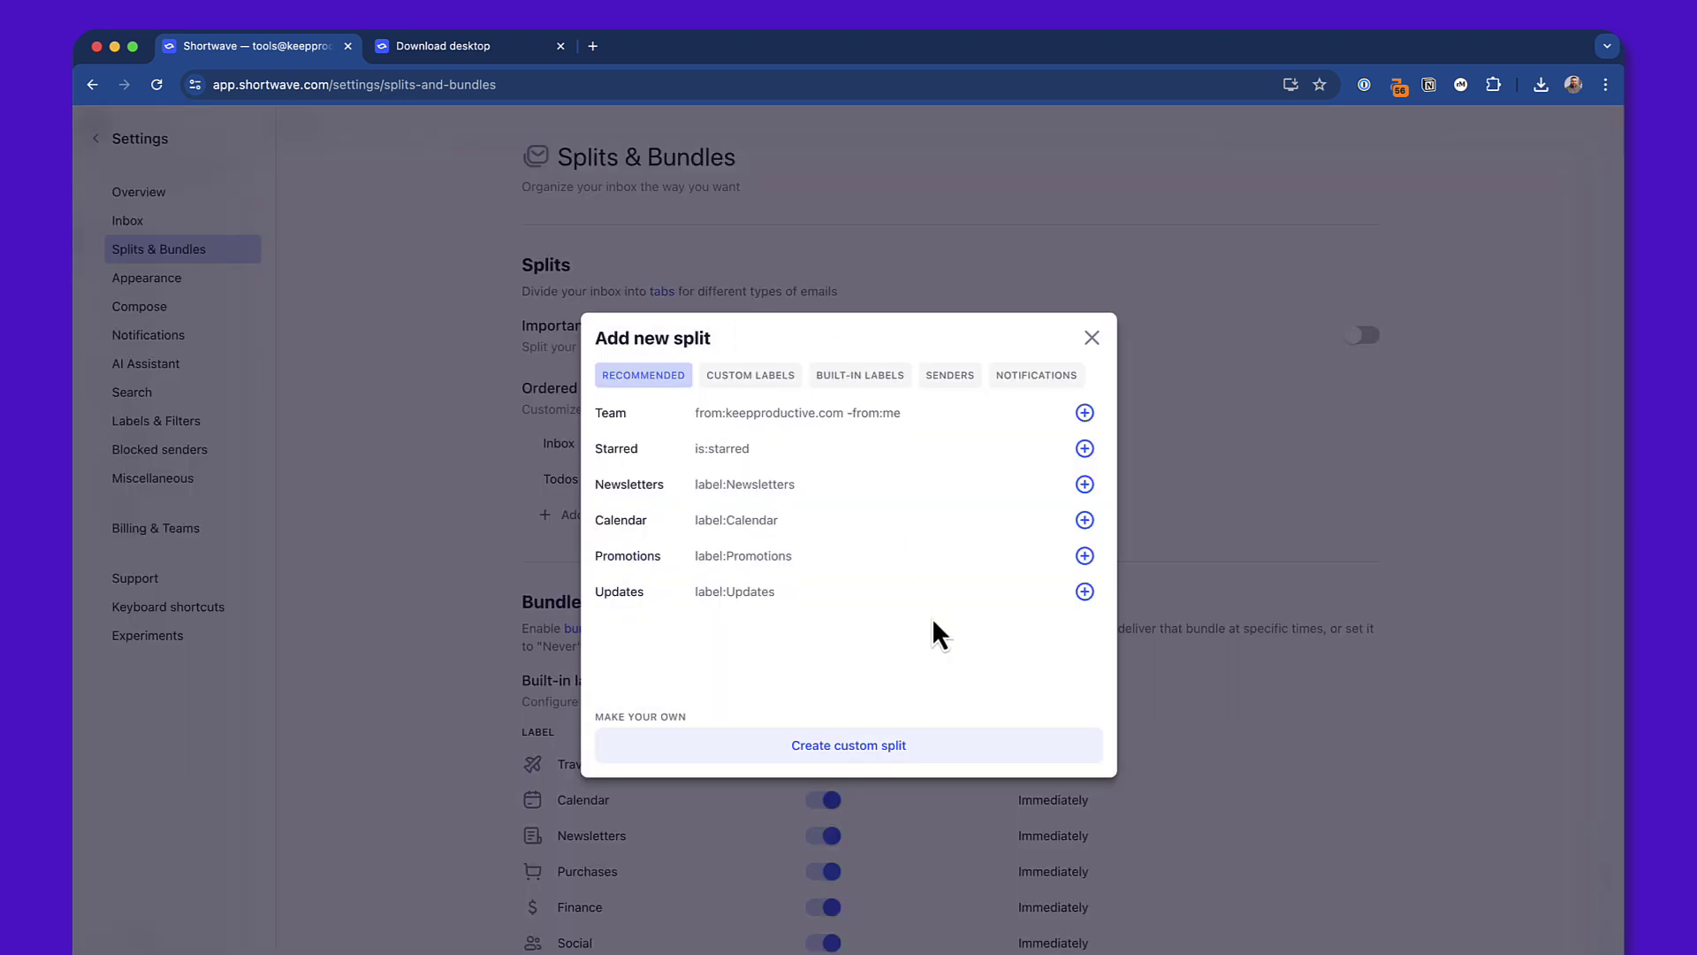
left_click(1093, 338)
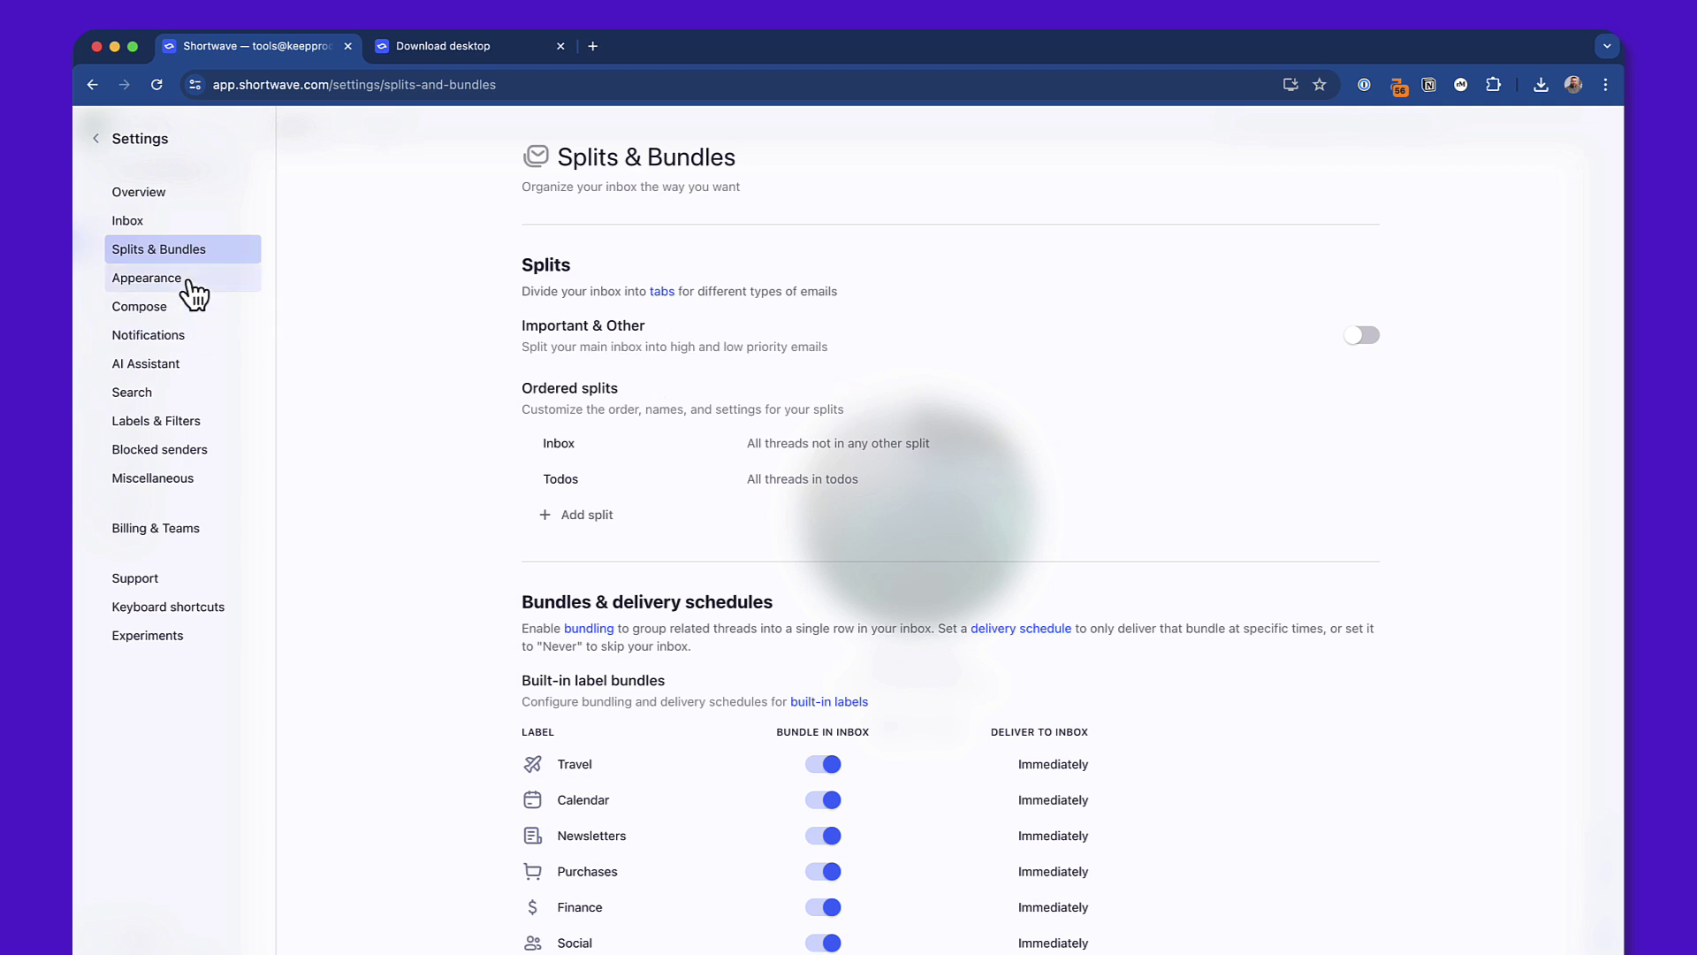
scroll(655, 473, "down", 4)
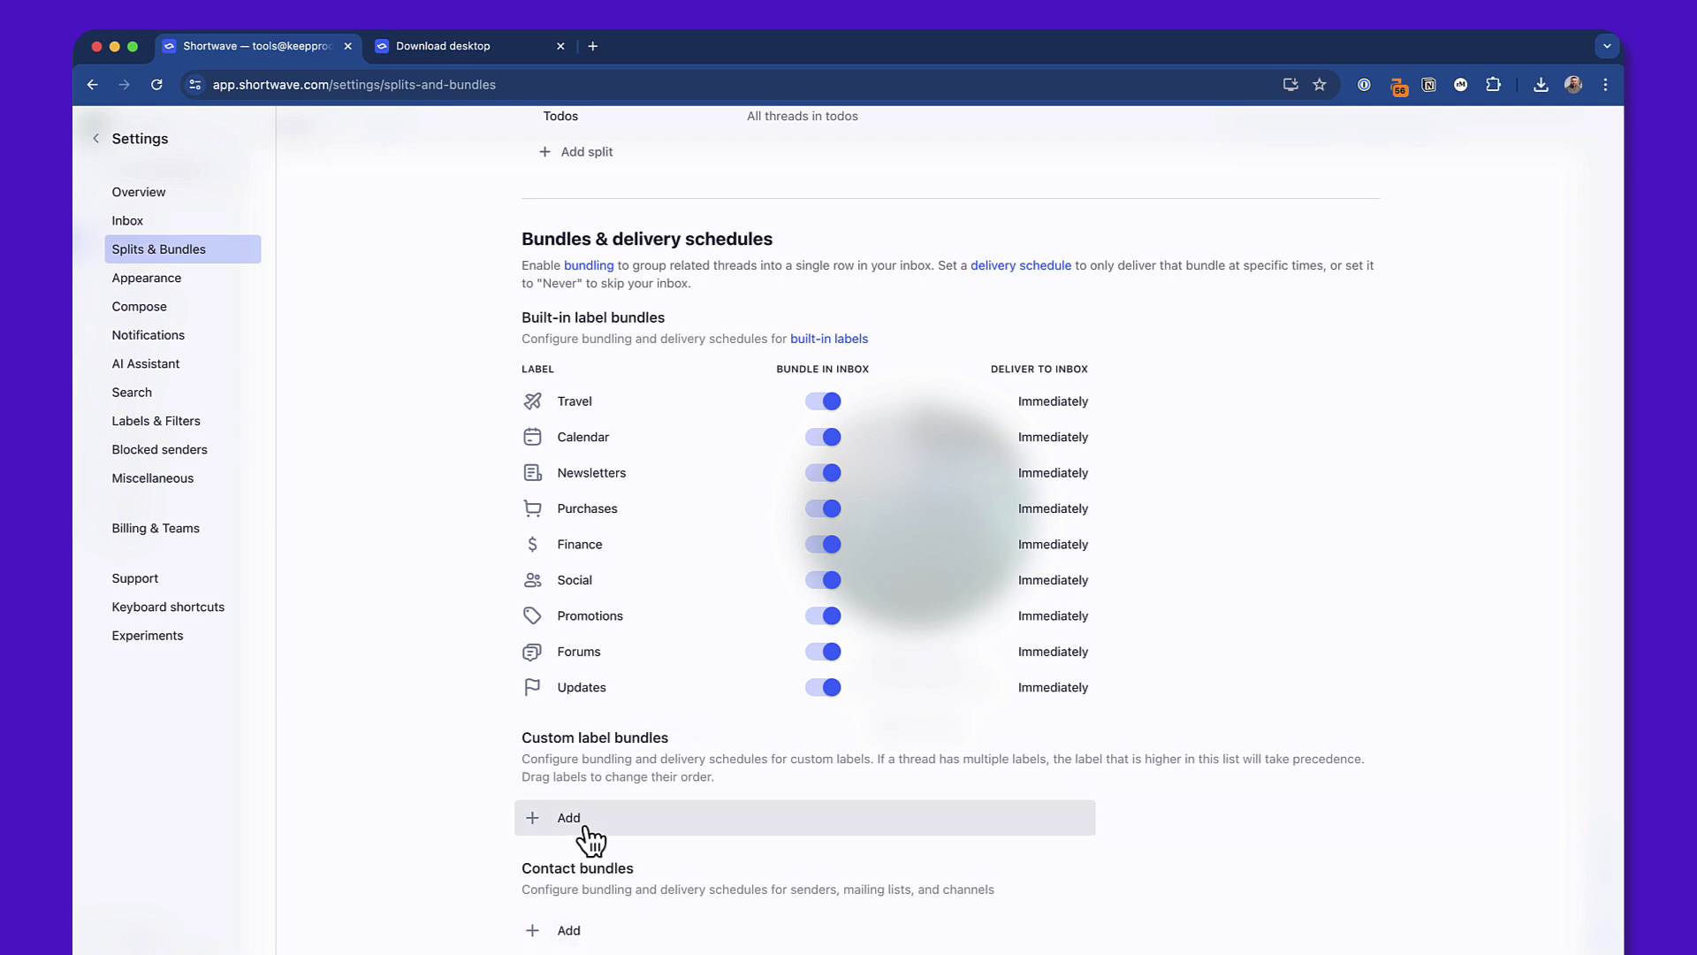
scroll(625, 822, "up", 4)
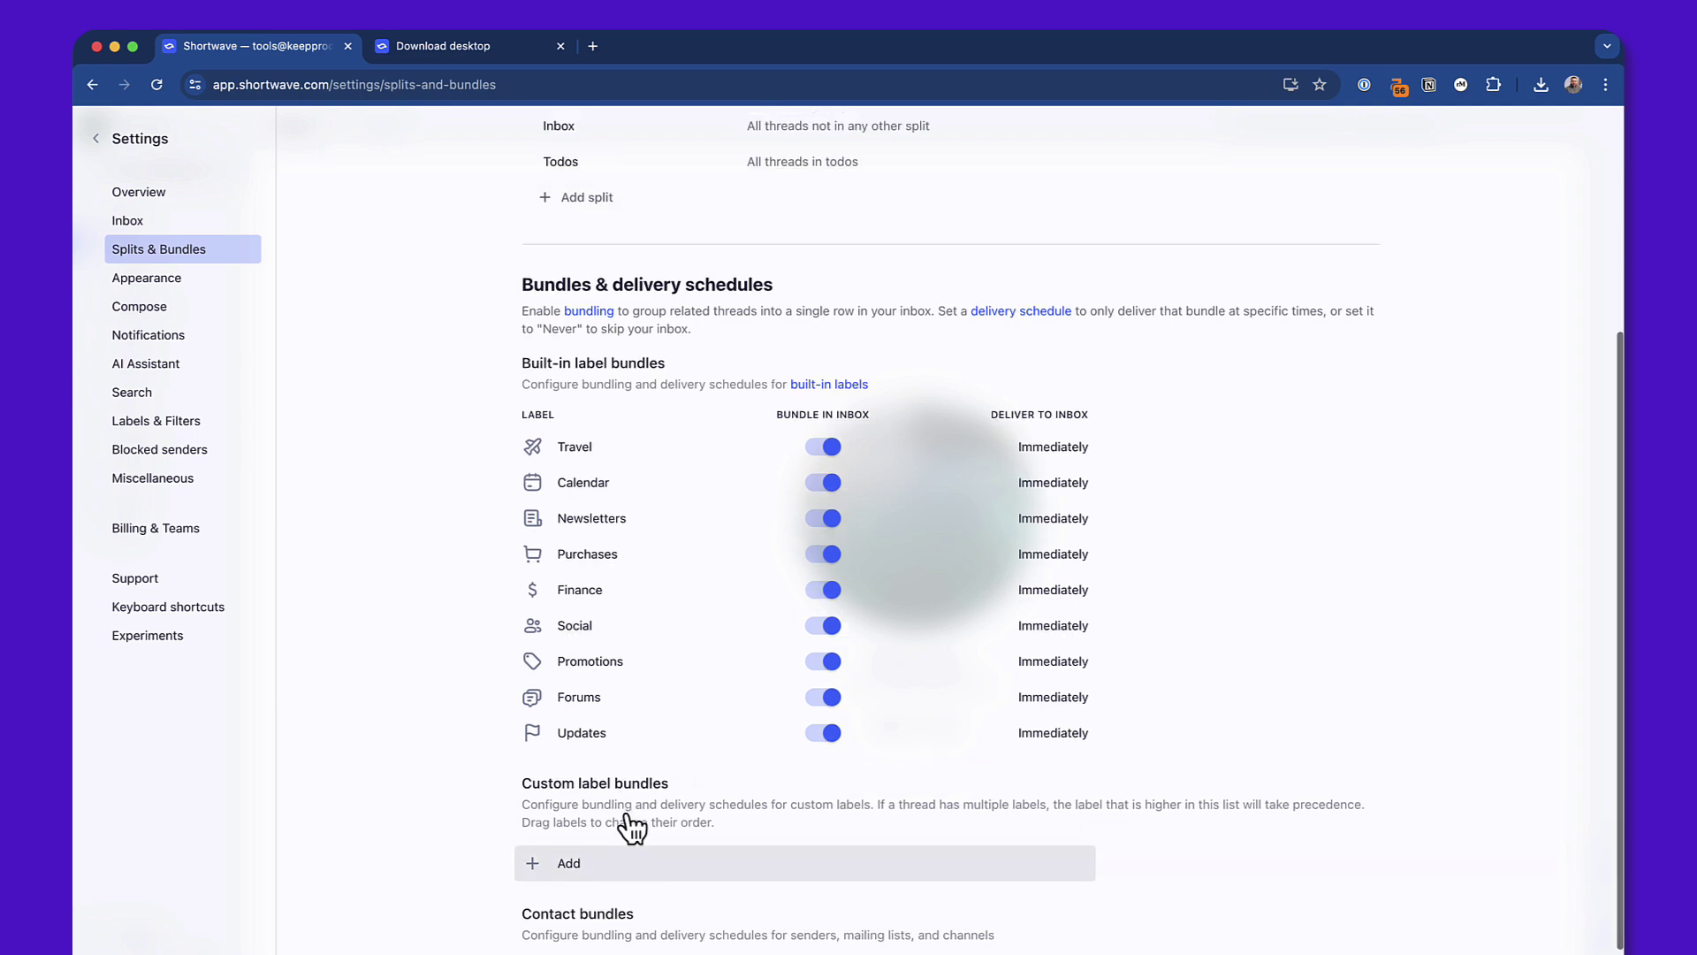
- Try the System, Light and Dark themes in Appearance, ending on Dark
left_click(168, 279)
left_click(894, 382)
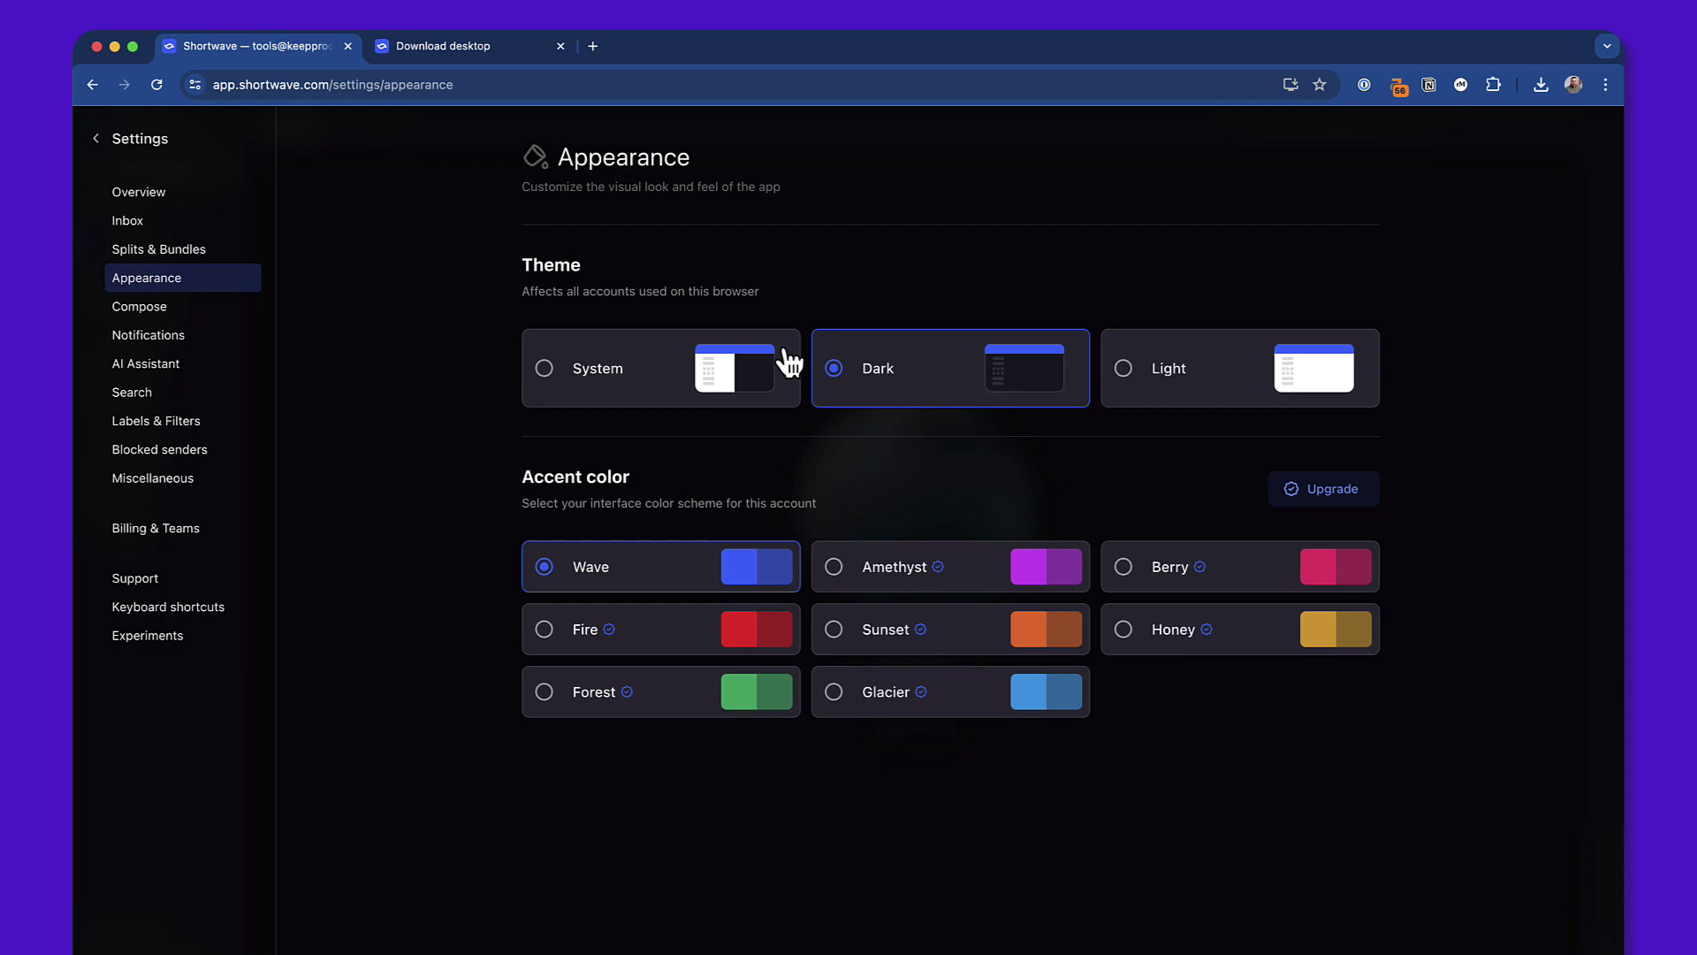
left_click(700, 367)
left_click(1199, 403)
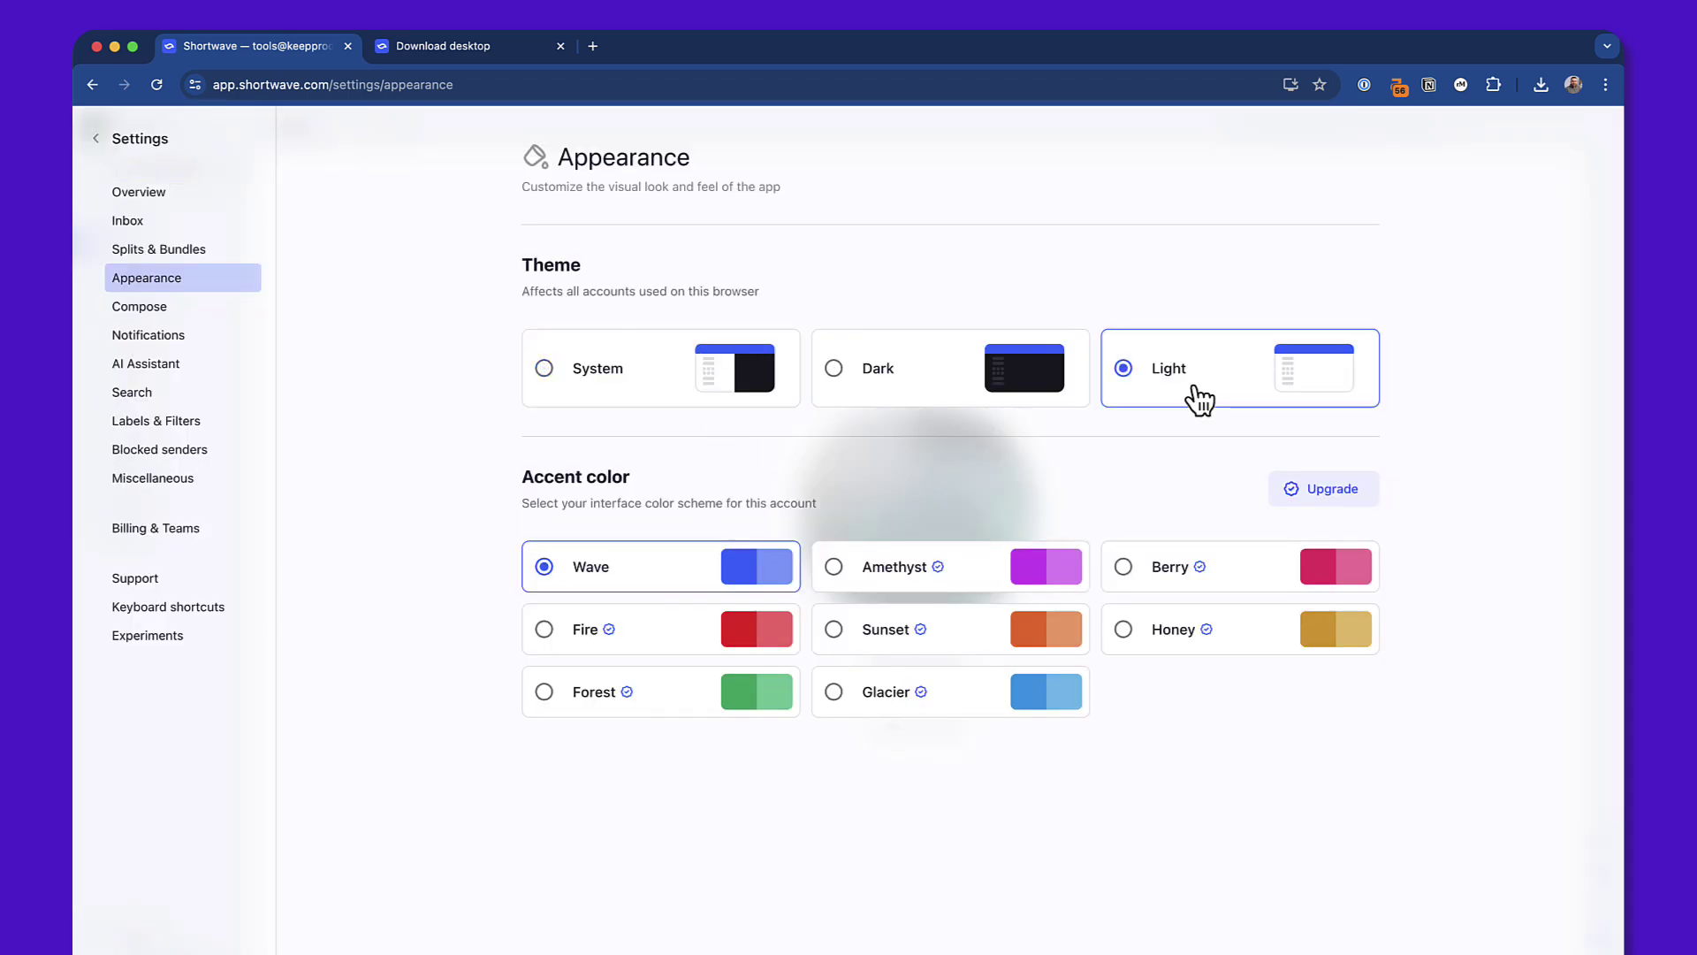
left_click(888, 376)
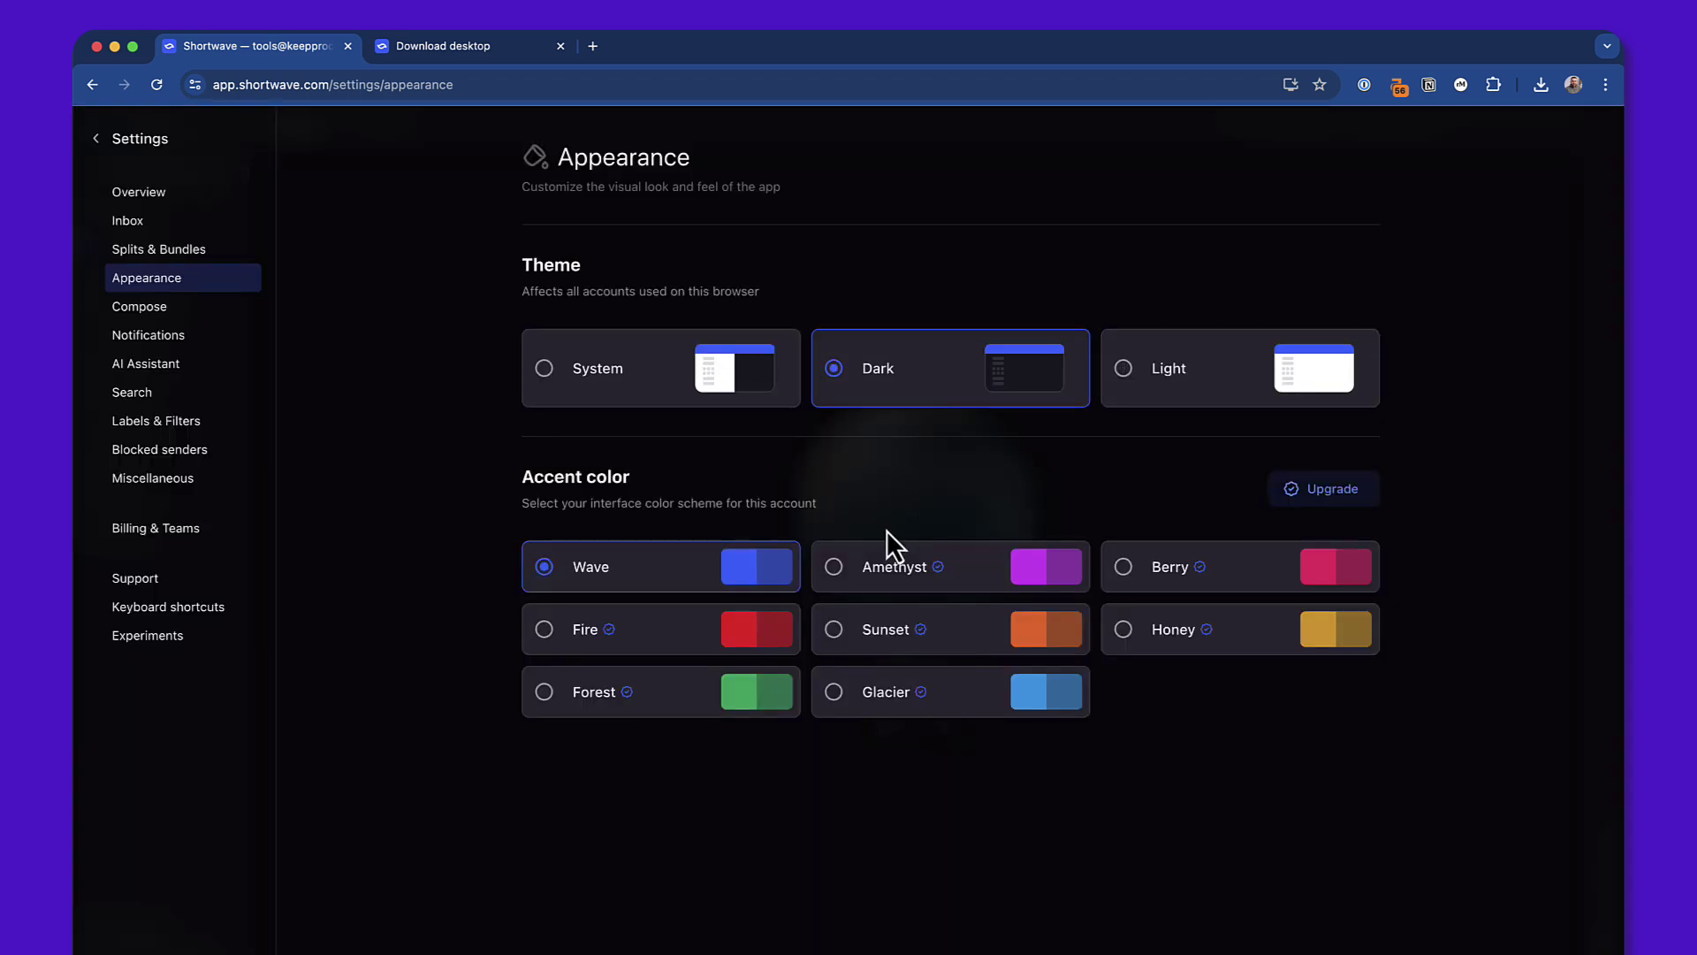
left_click(655, 385)
left_click(918, 376)
left_click(1218, 390)
left_click(917, 363)
- Review the Compose settings, including 10-second undo send and auto-summarize forwards
left_click(189, 309)
scroll(656, 553, "down", 1)
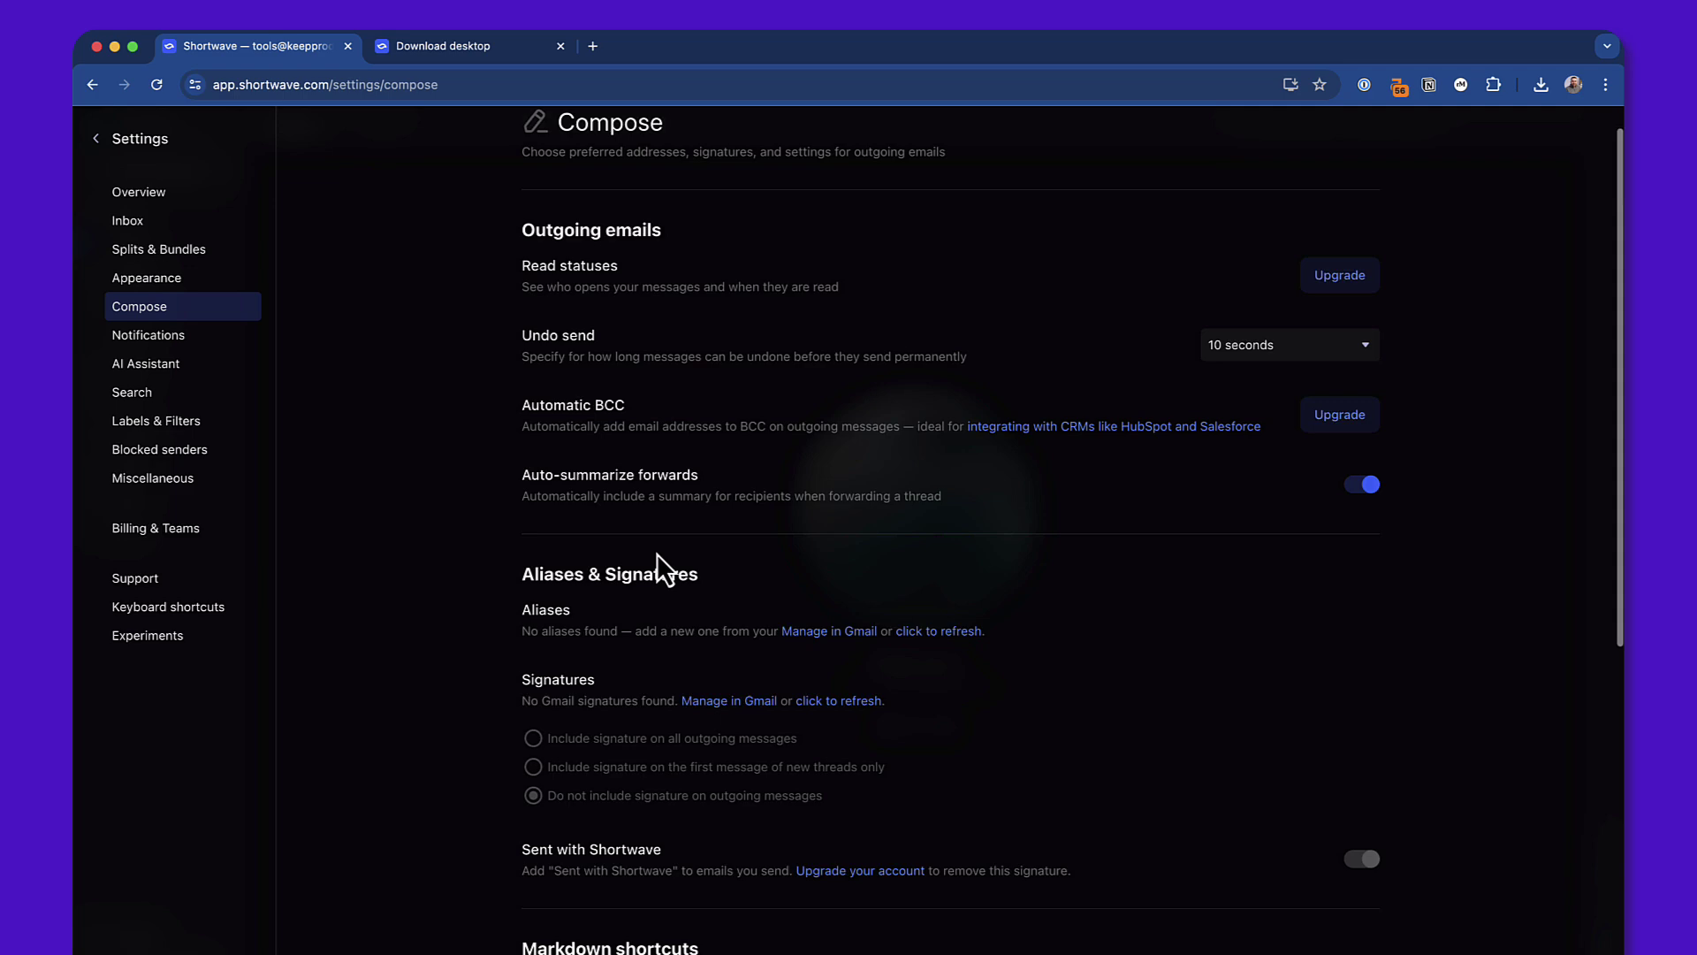
scroll(656, 554, "down", 6)
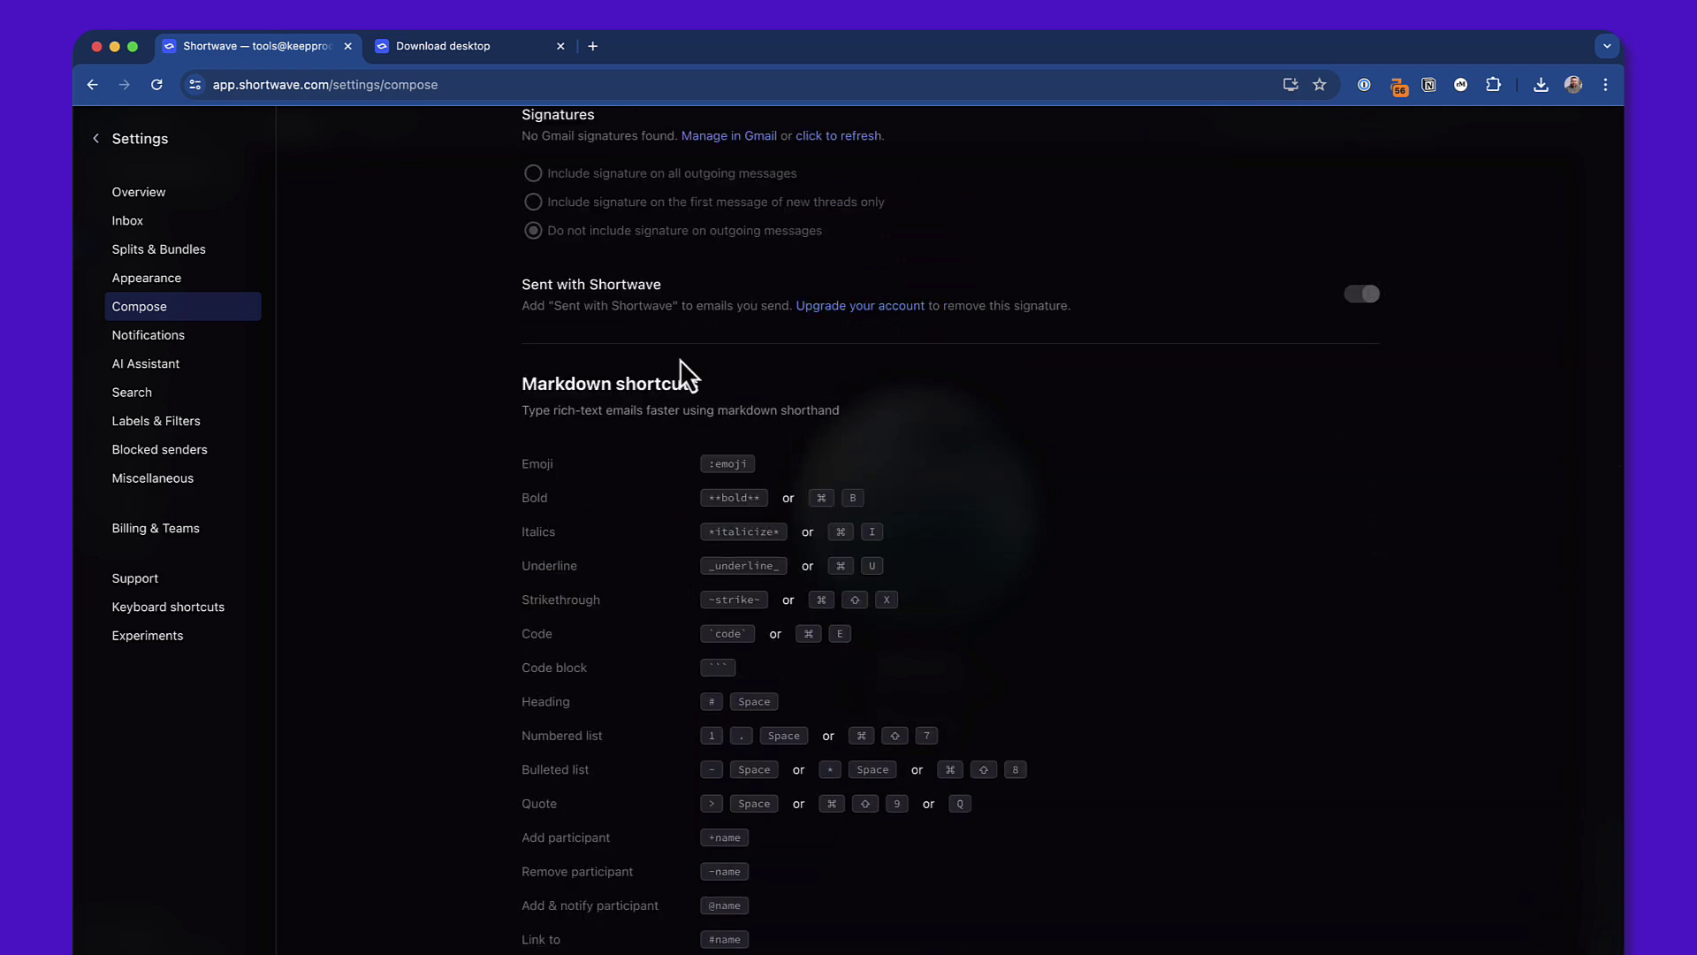
scroll(743, 568, "up", 7)
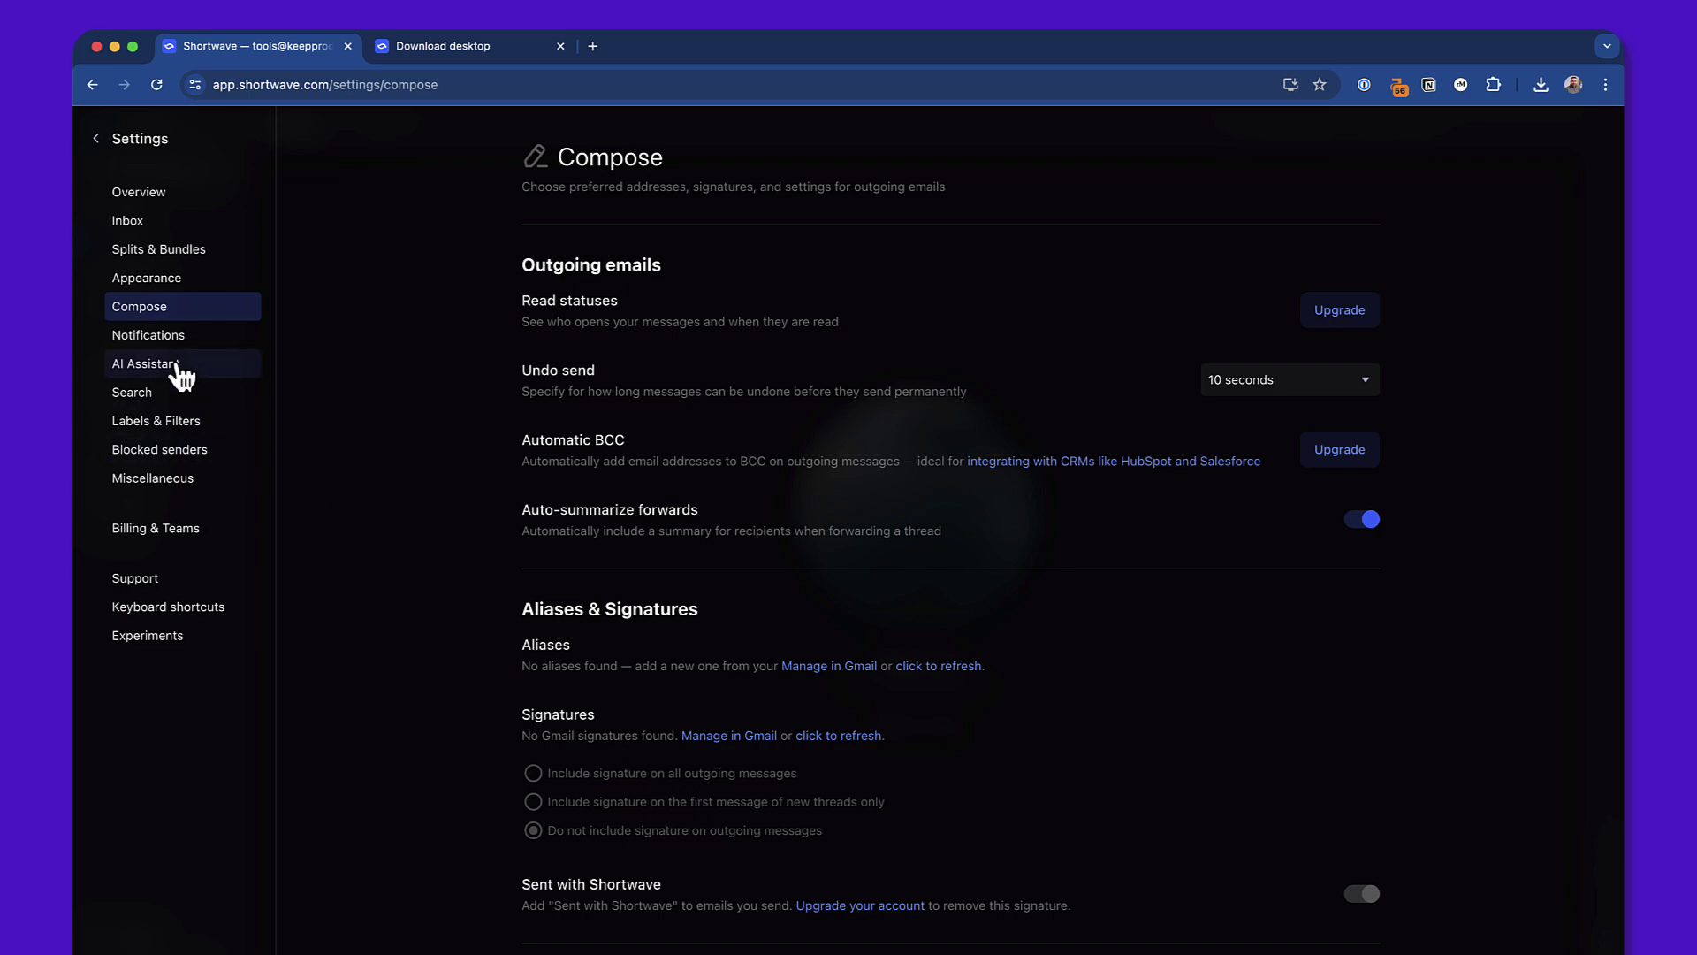
- Review the AI Assistant settings, then exit settings back to Todos
left_click(177, 364)
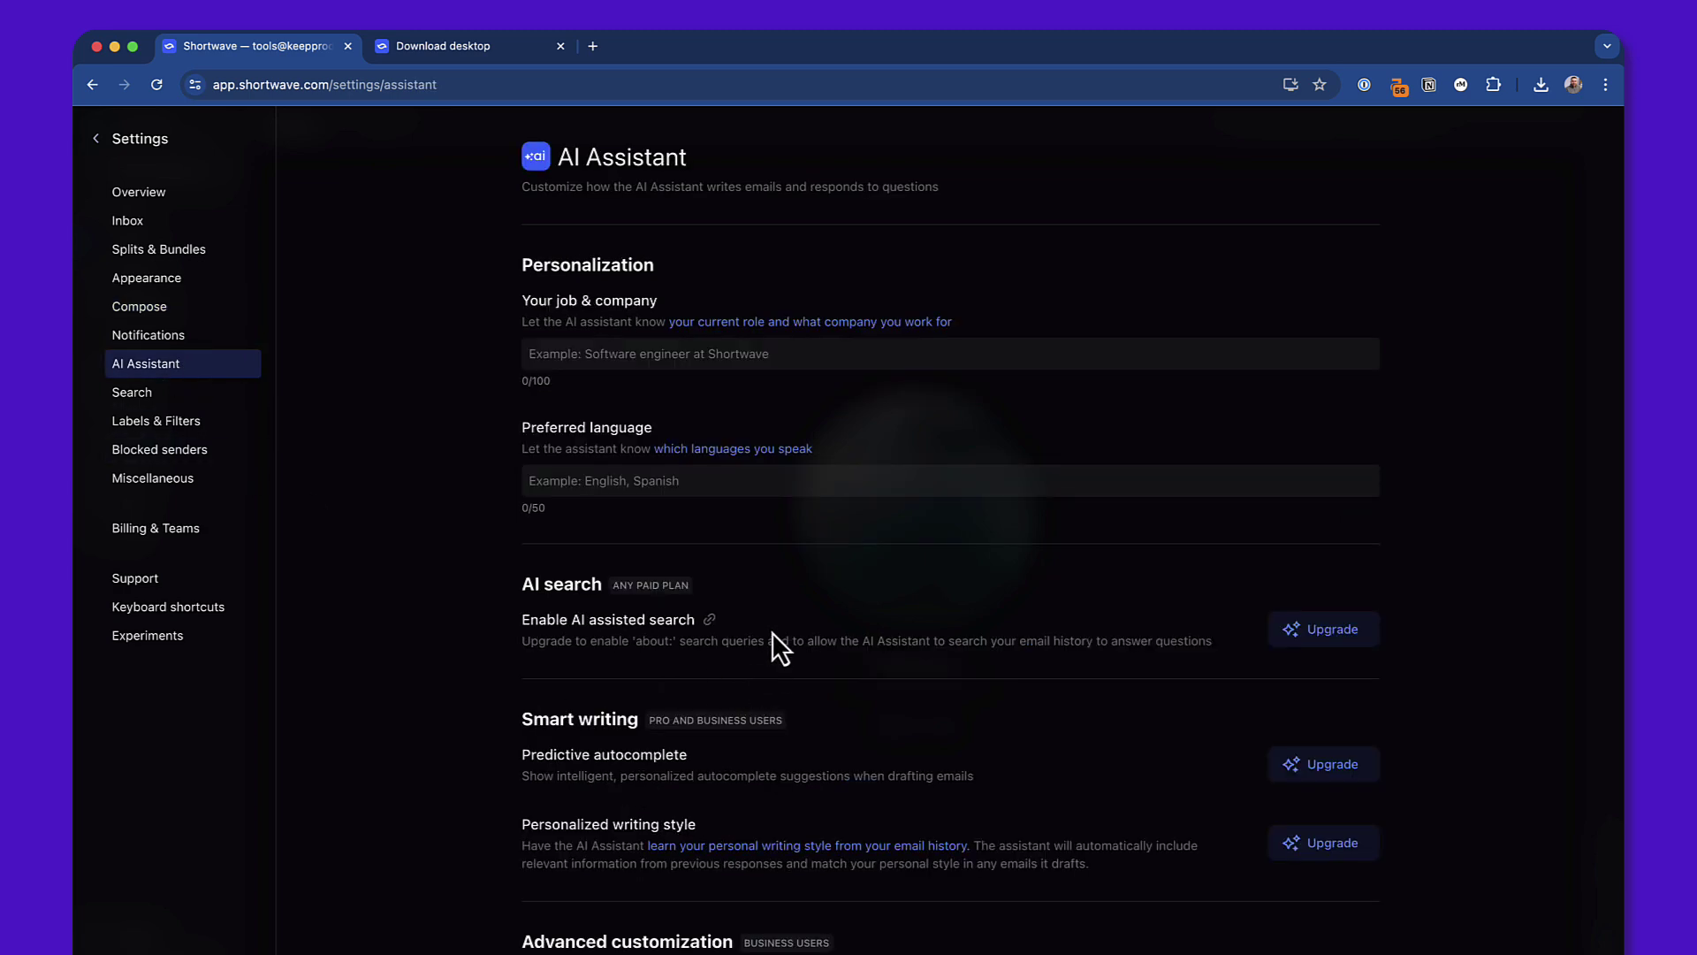
scroll(680, 584, "down", 3)
scroll(680, 580, "up", 3)
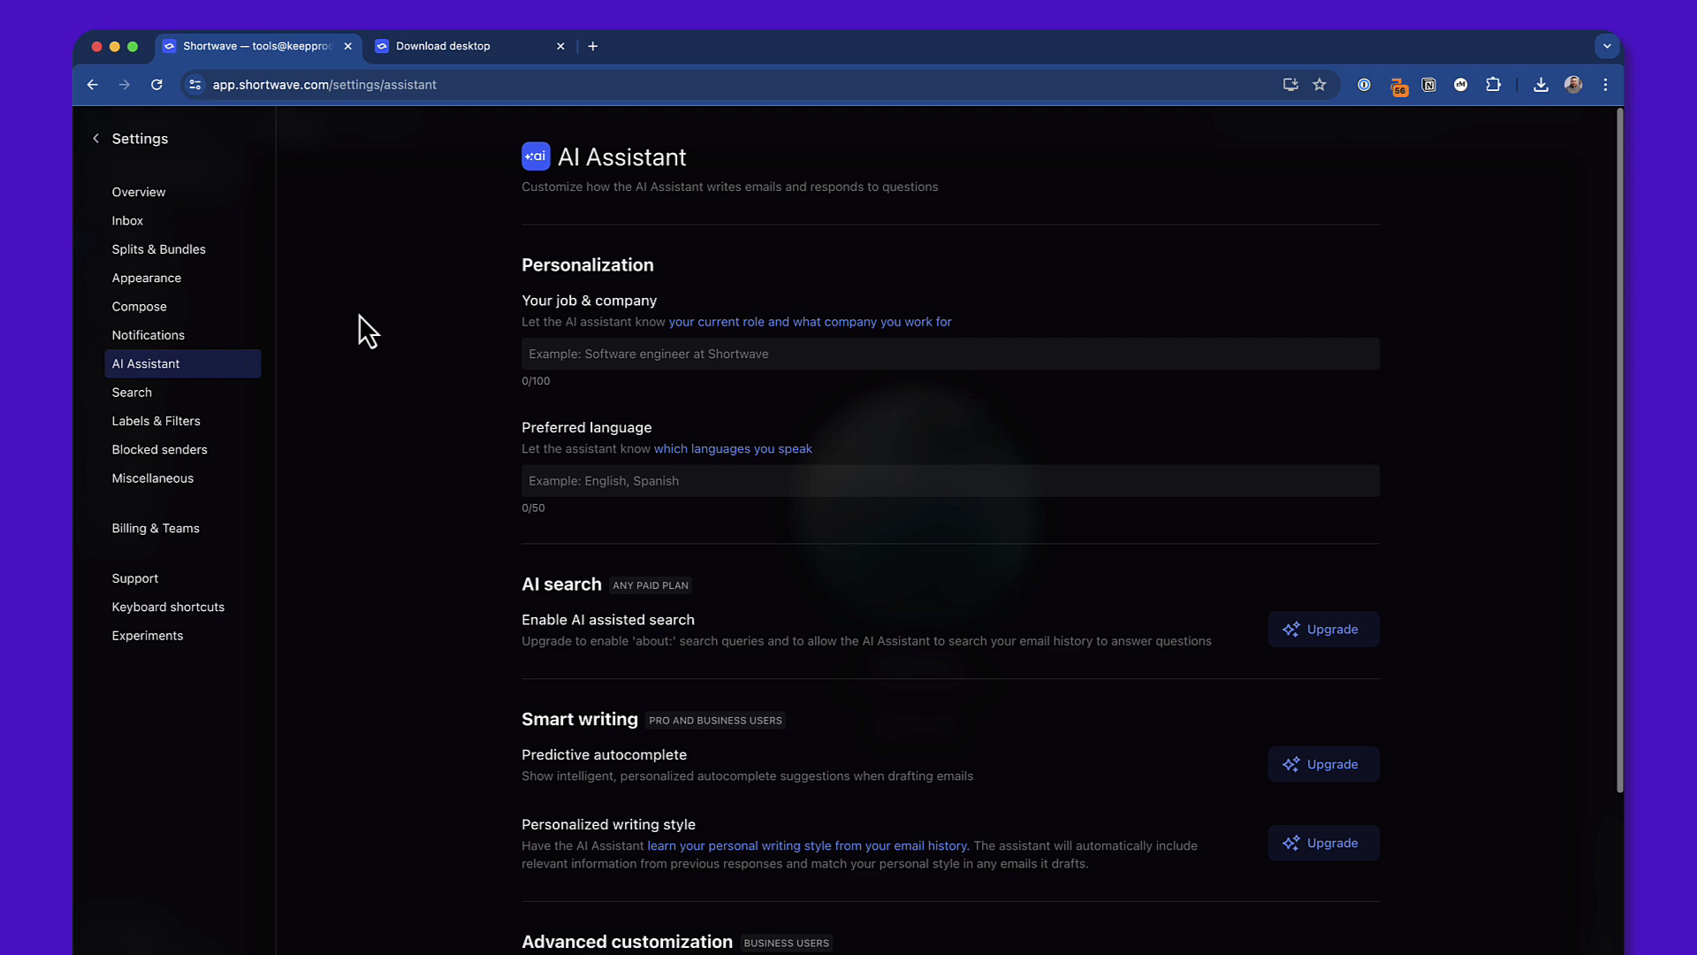
left_click(99, 141)
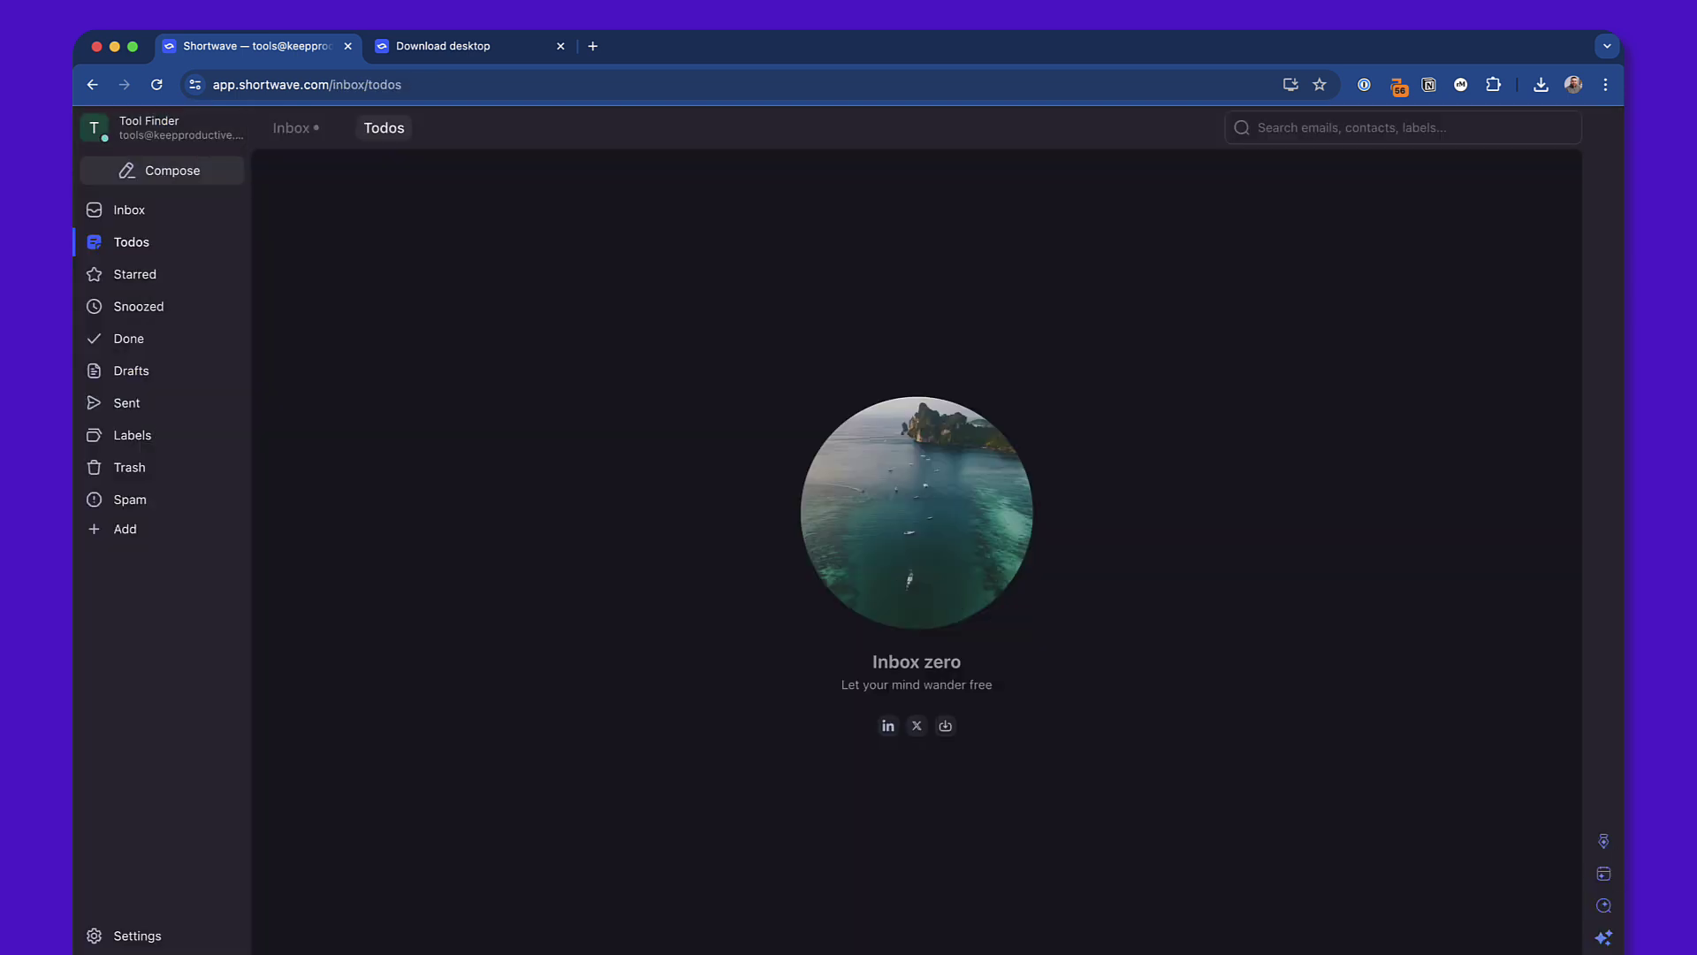
- Use the AI assistant sidebar to draft a Friday 10:00 AM meeting confirmation email
left_click(1605, 875)
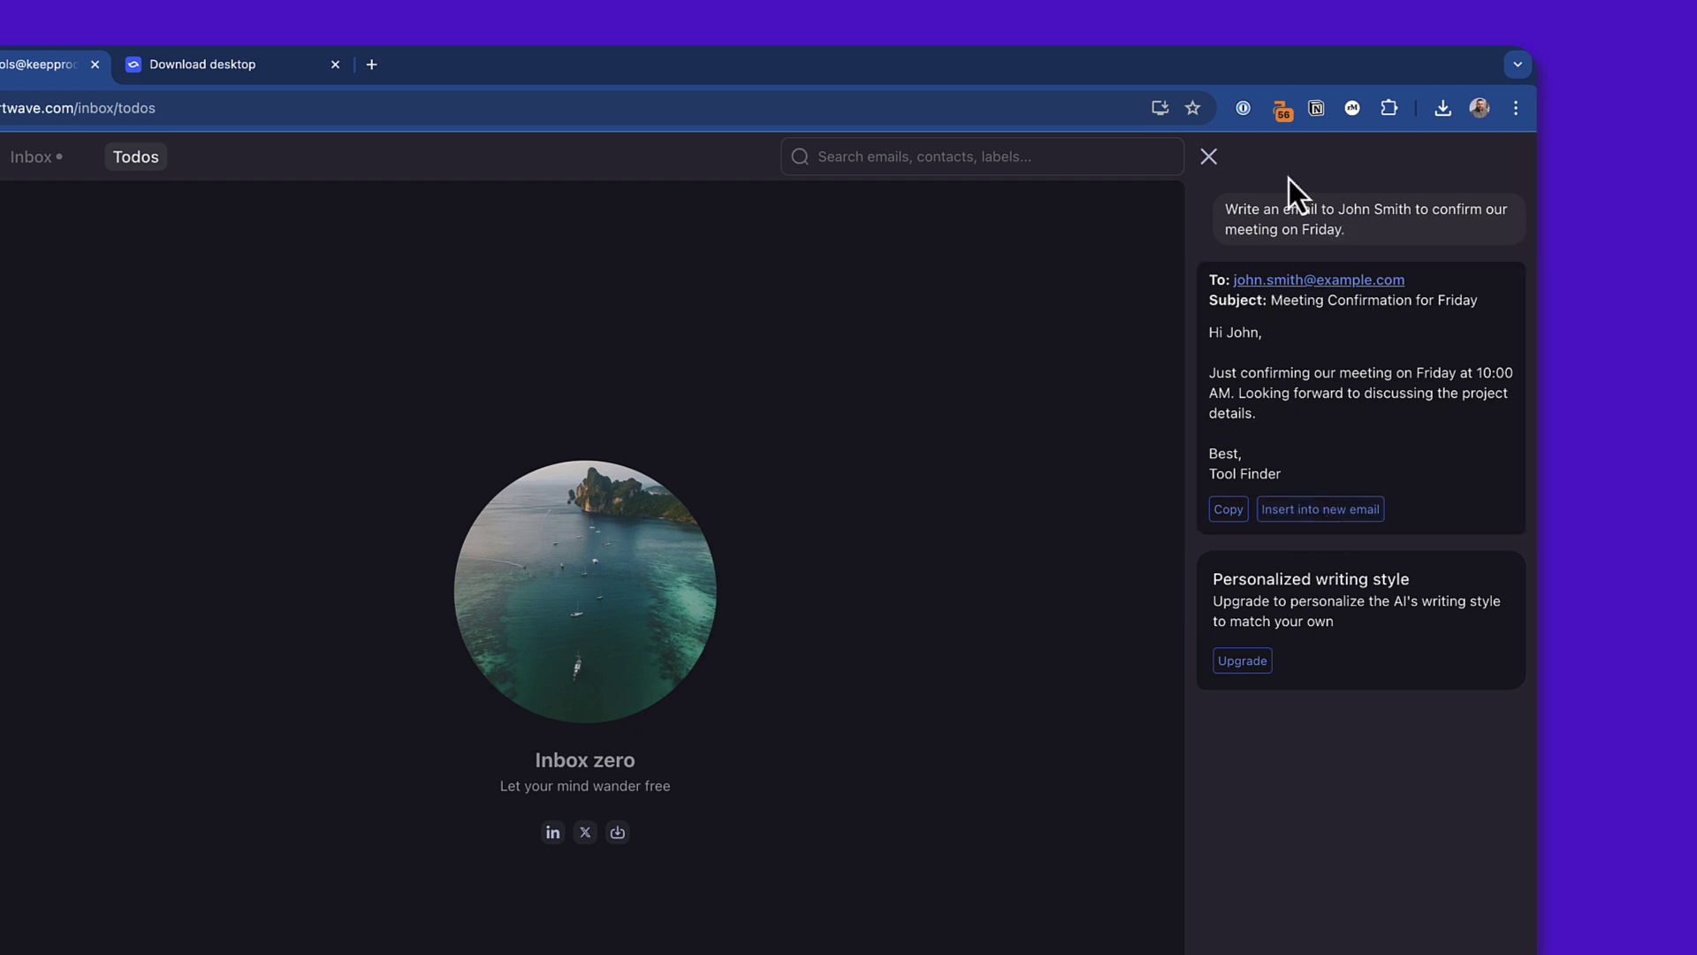
- Insert the AI's 'Meeting Confirmation for Friday' text into a new email, then discard the draft
left_click(1323, 510)
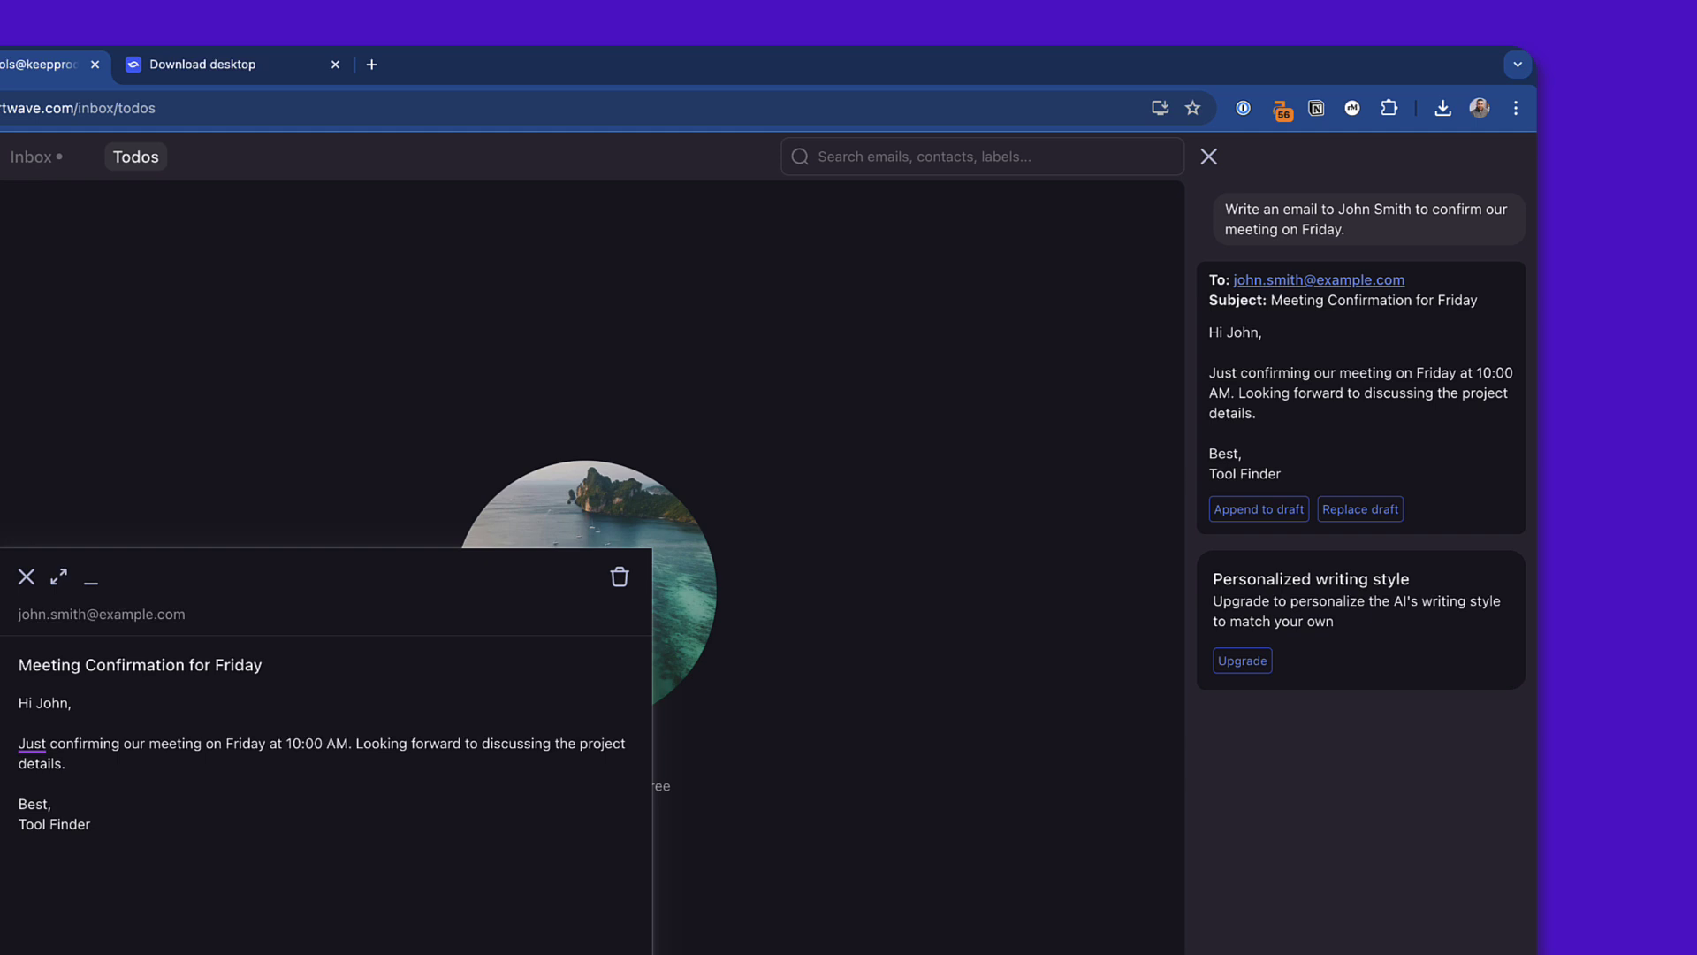
key("Tab")
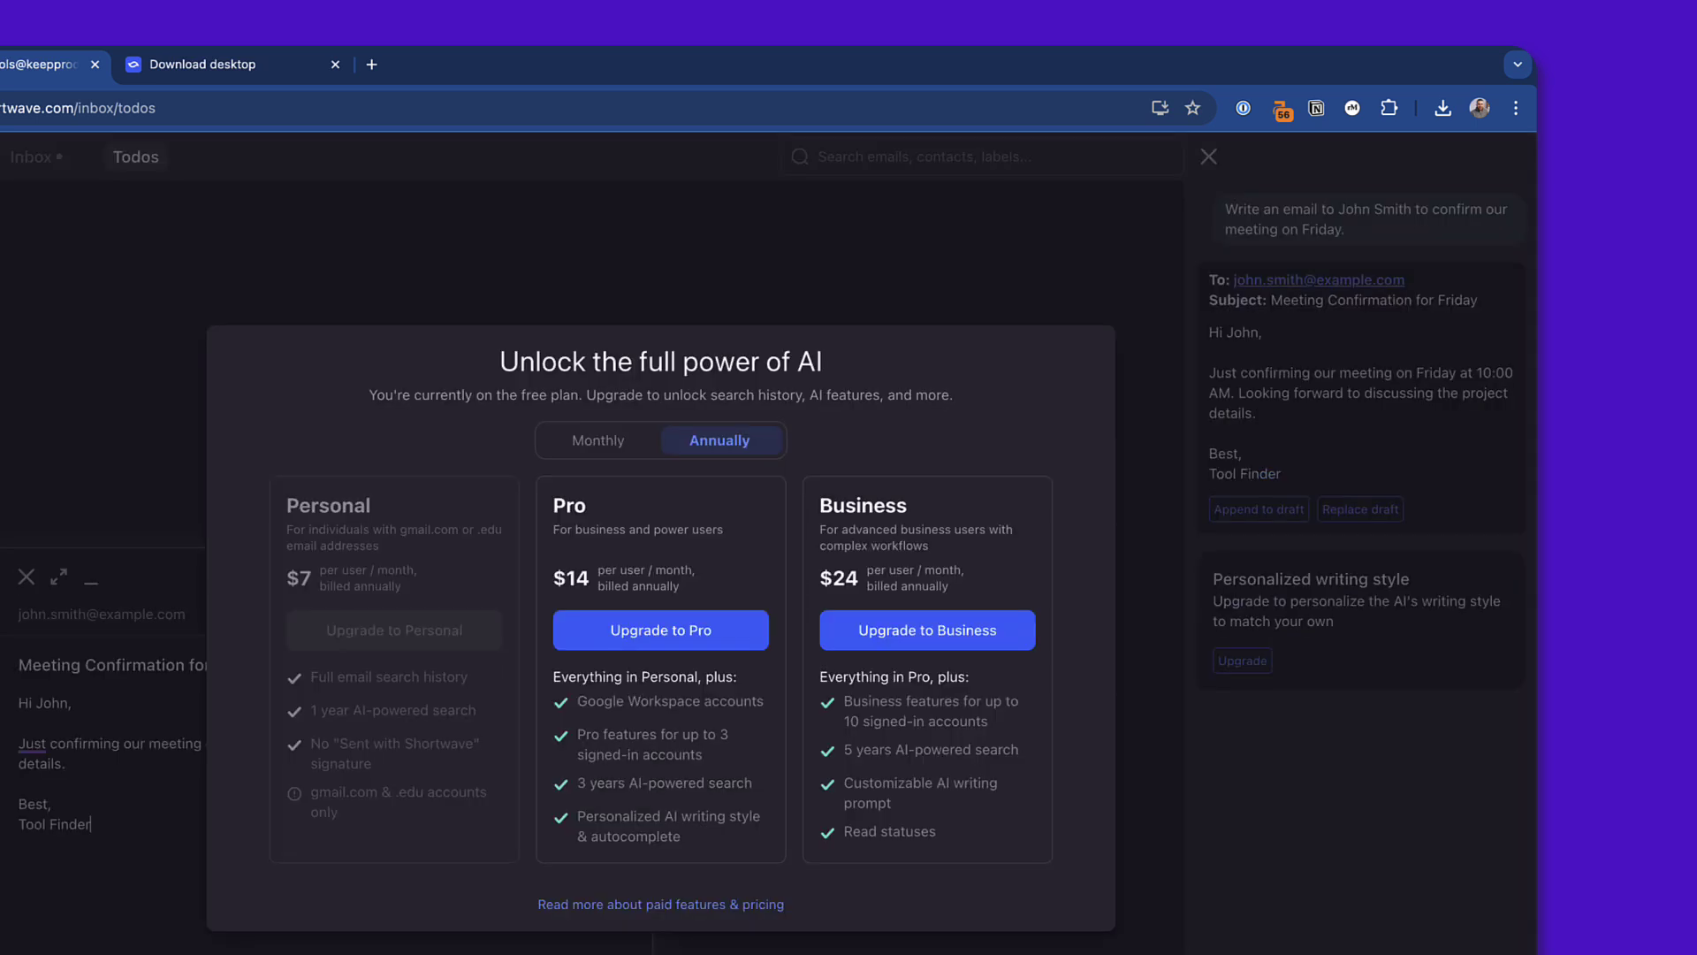
left_click(120, 629)
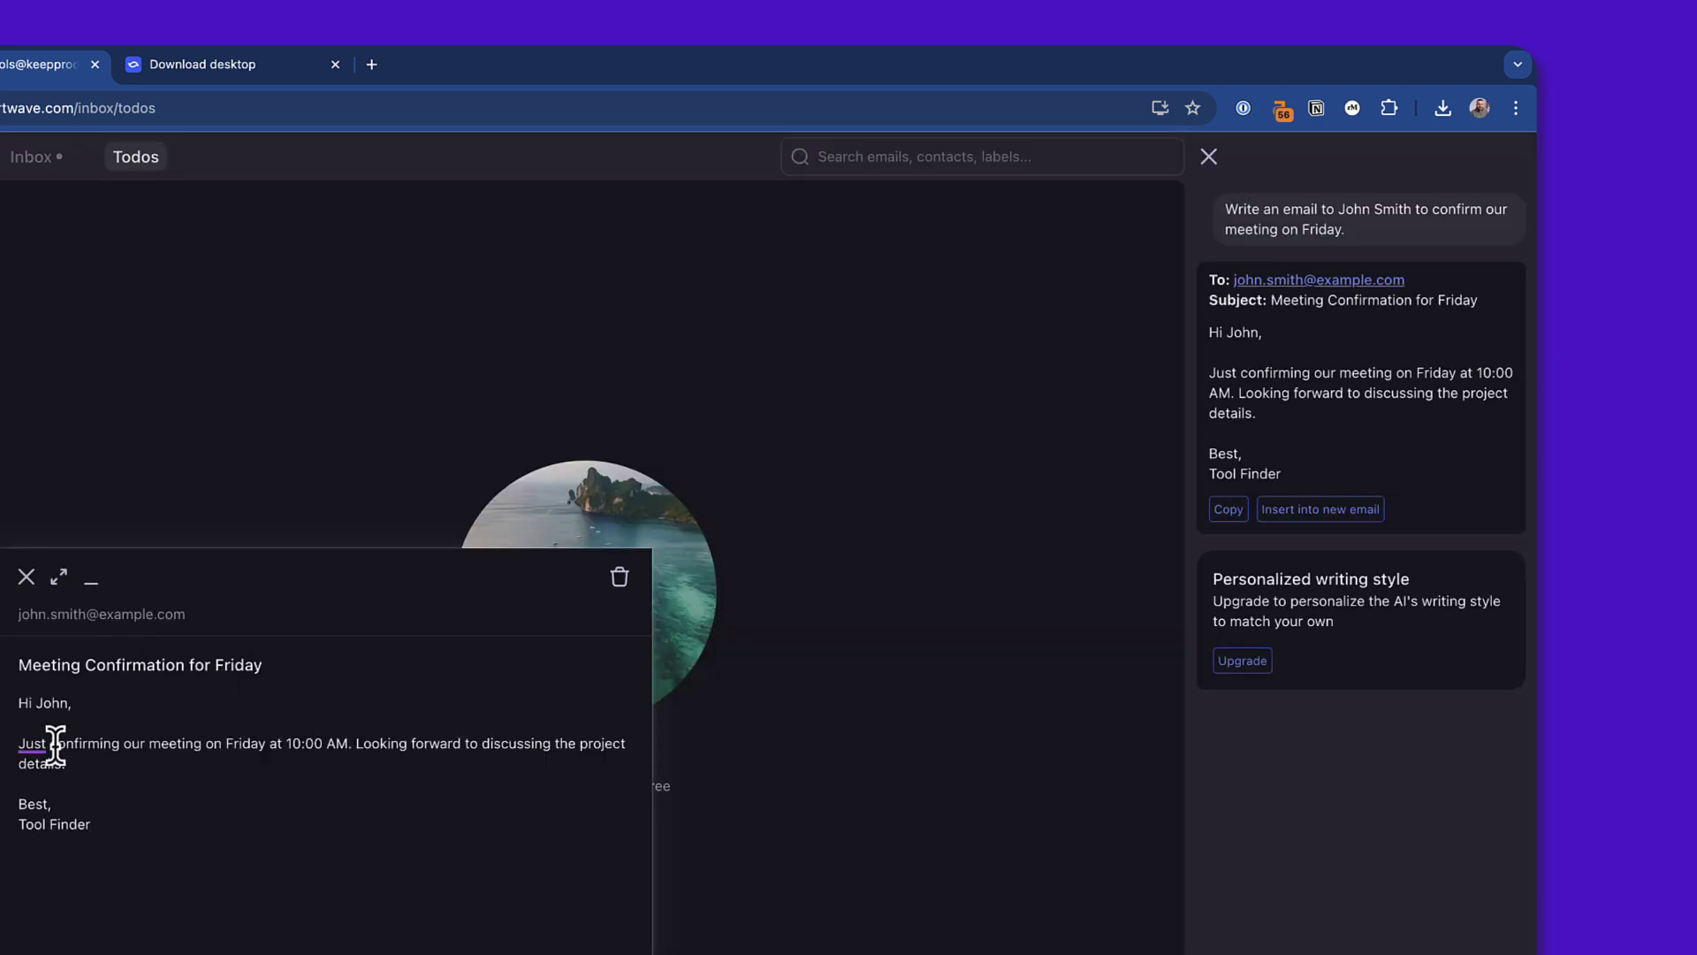
mouse_move(32, 734)
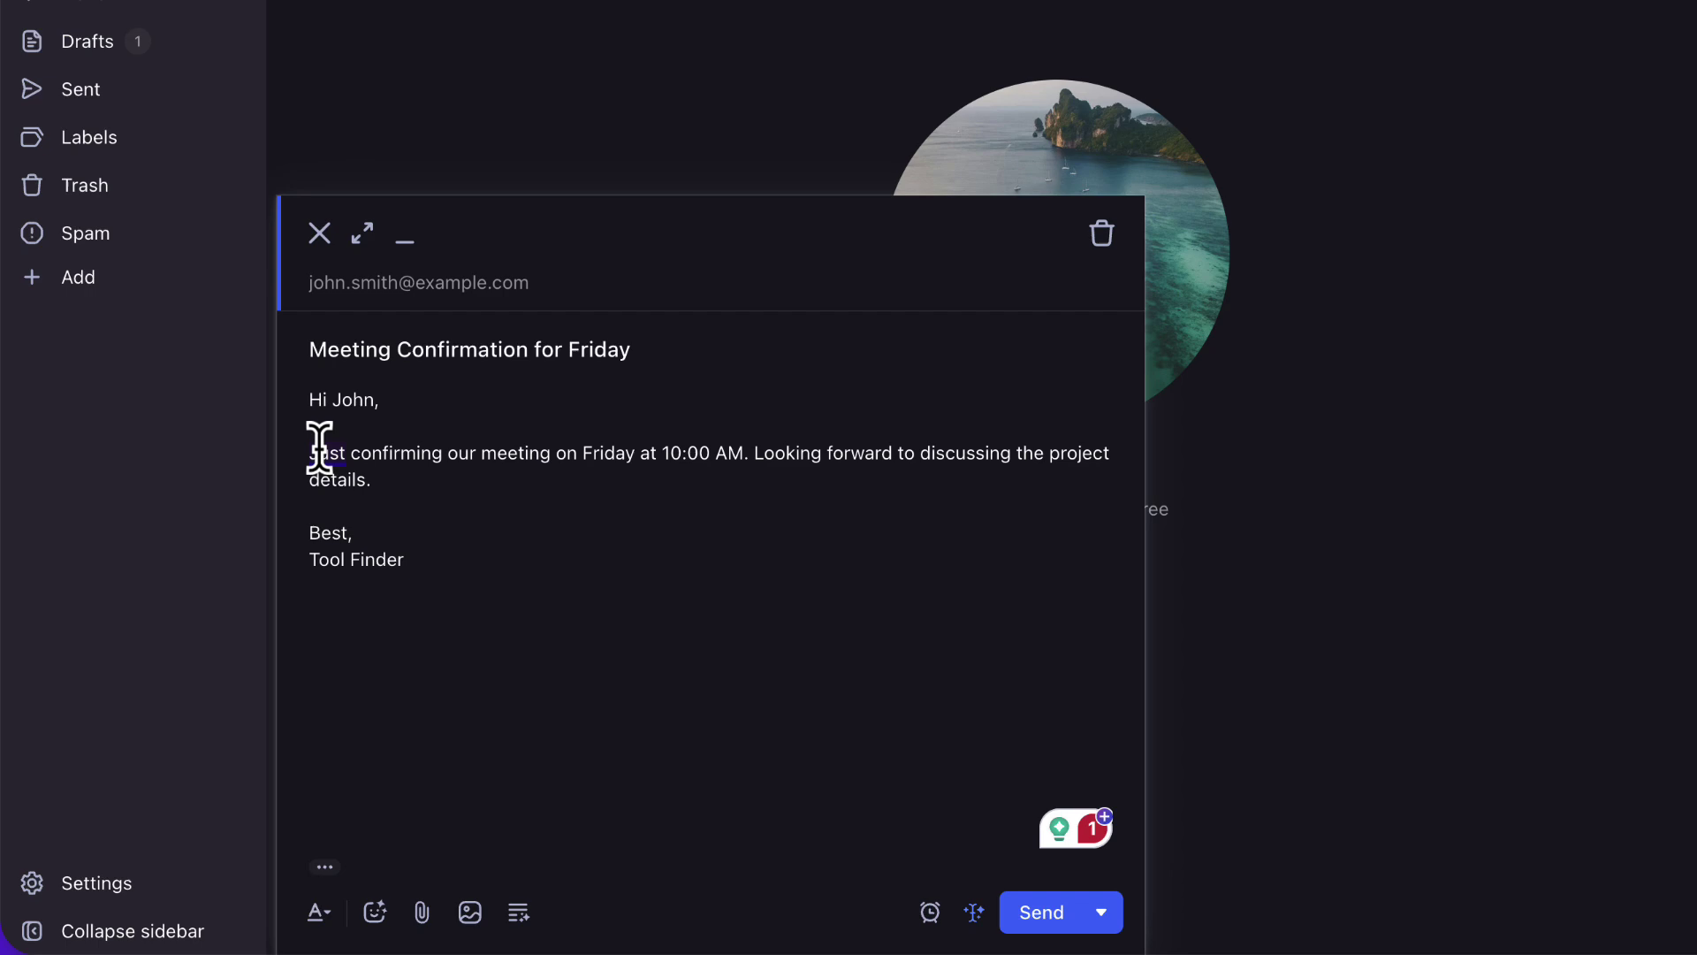
mouse_move(26, 739)
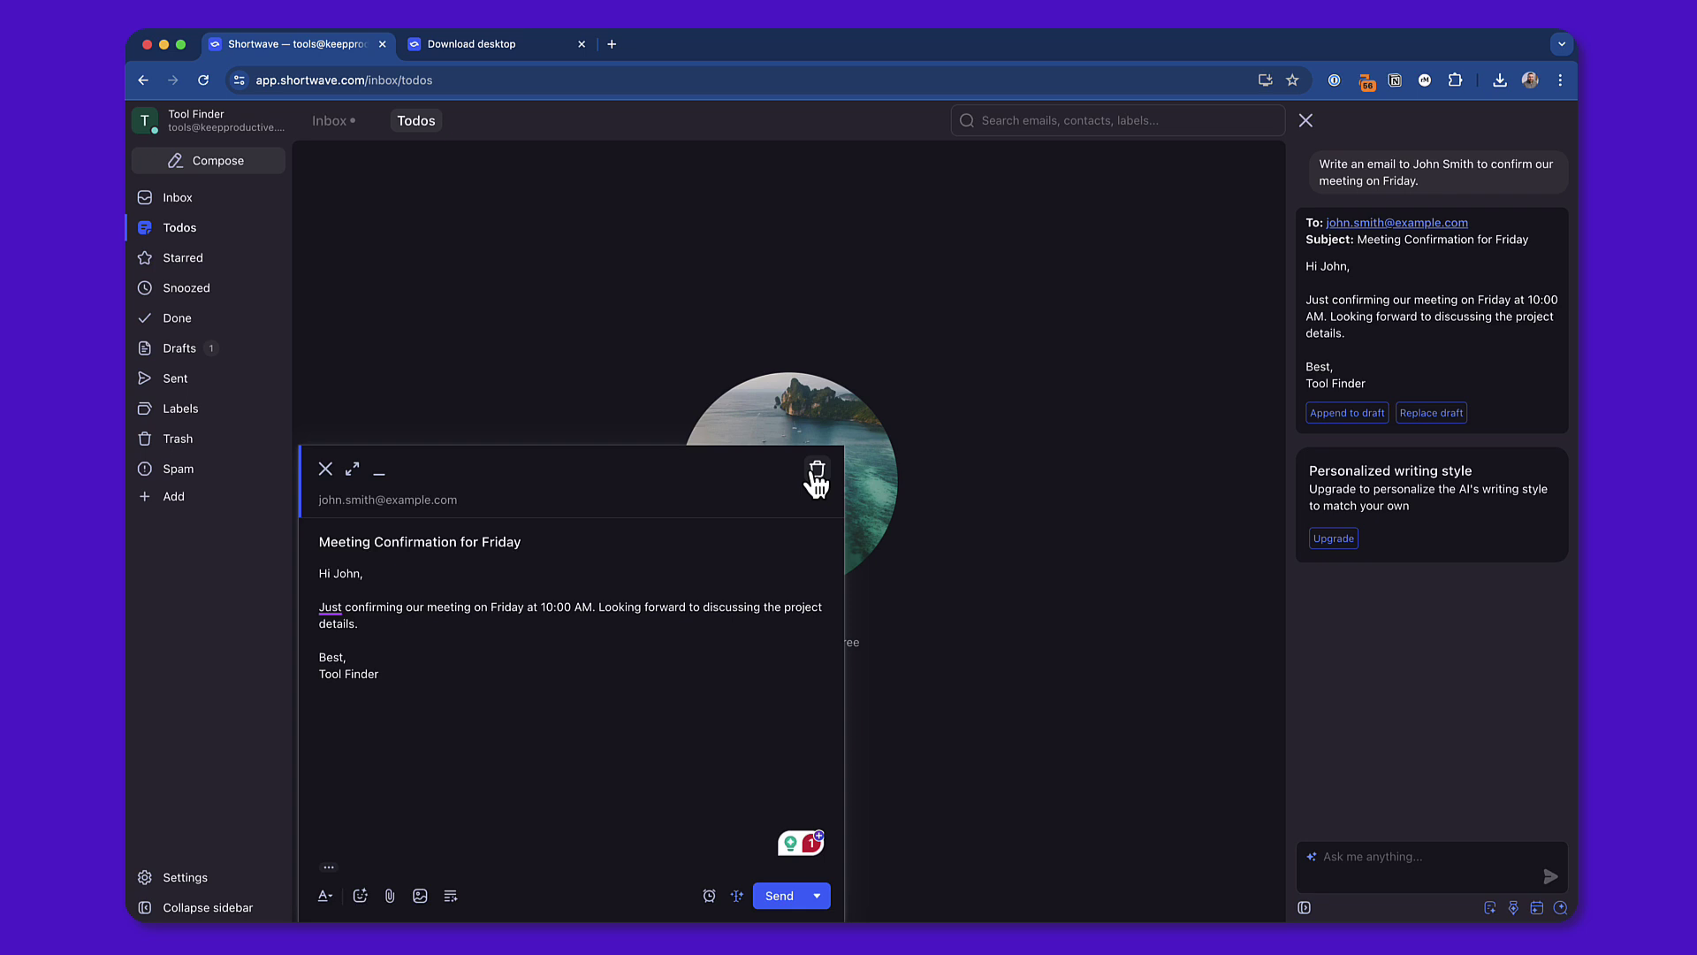
left_click(1101, 234)
left_click(964, 549)
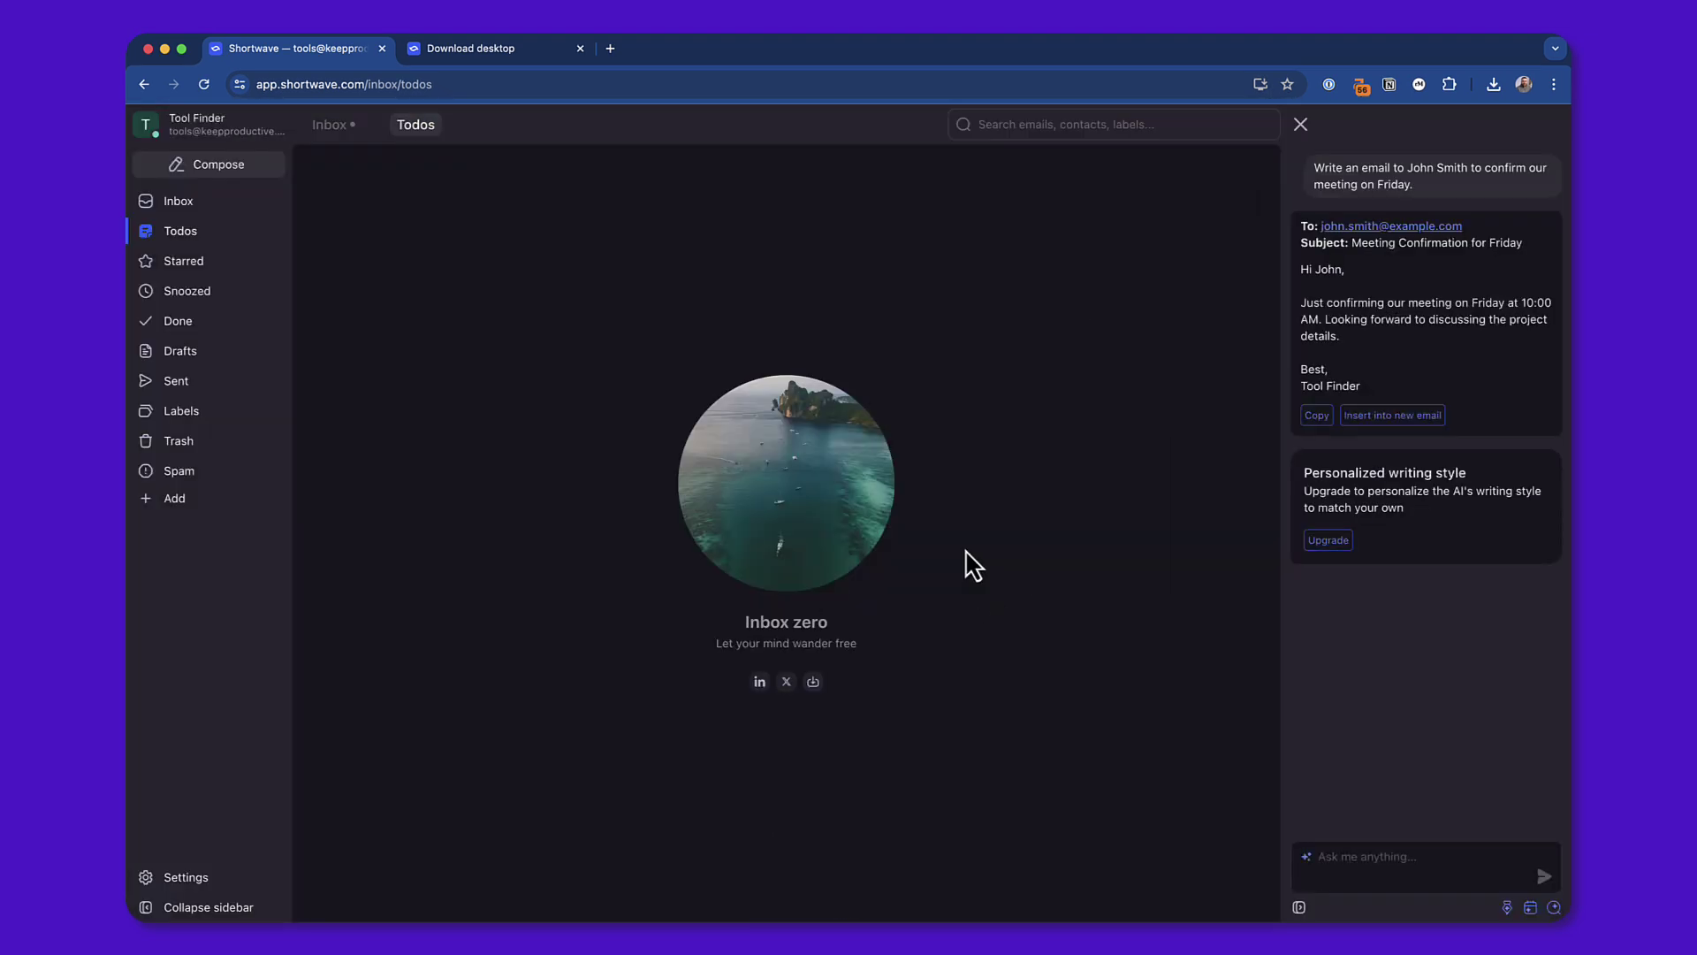
- Show the Mon, Jul 15 calendar, start then cancel a 12 PM event, and open the full new-event form
left_click(1300, 125)
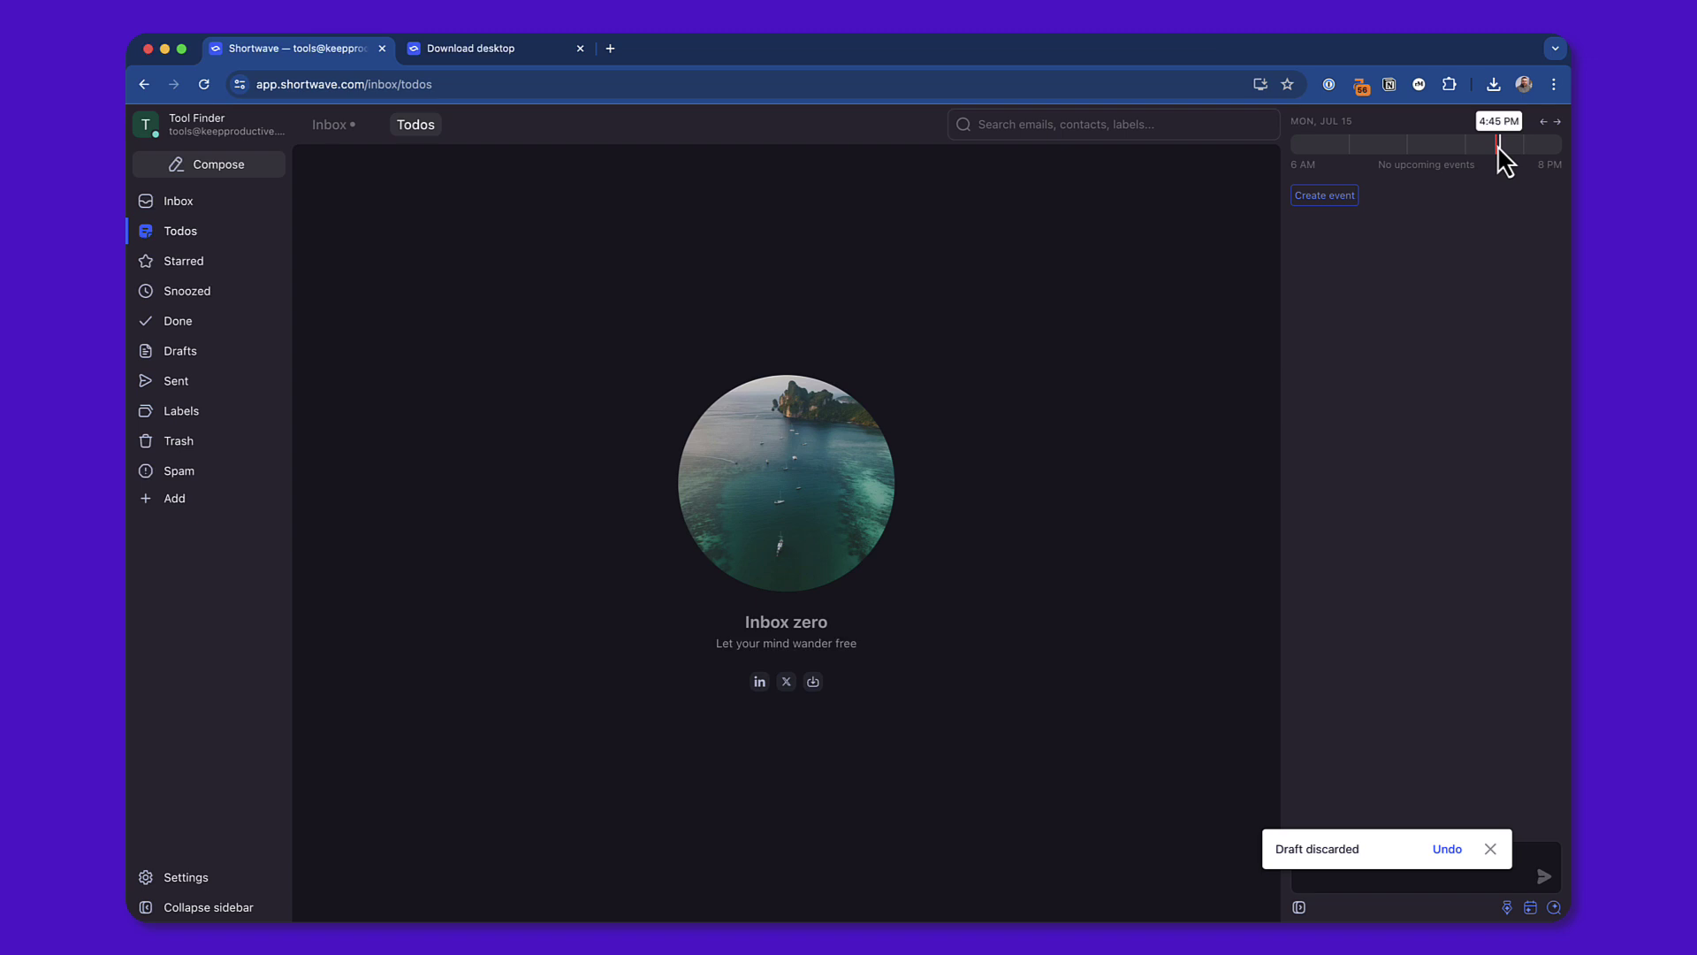
left_click(1408, 145)
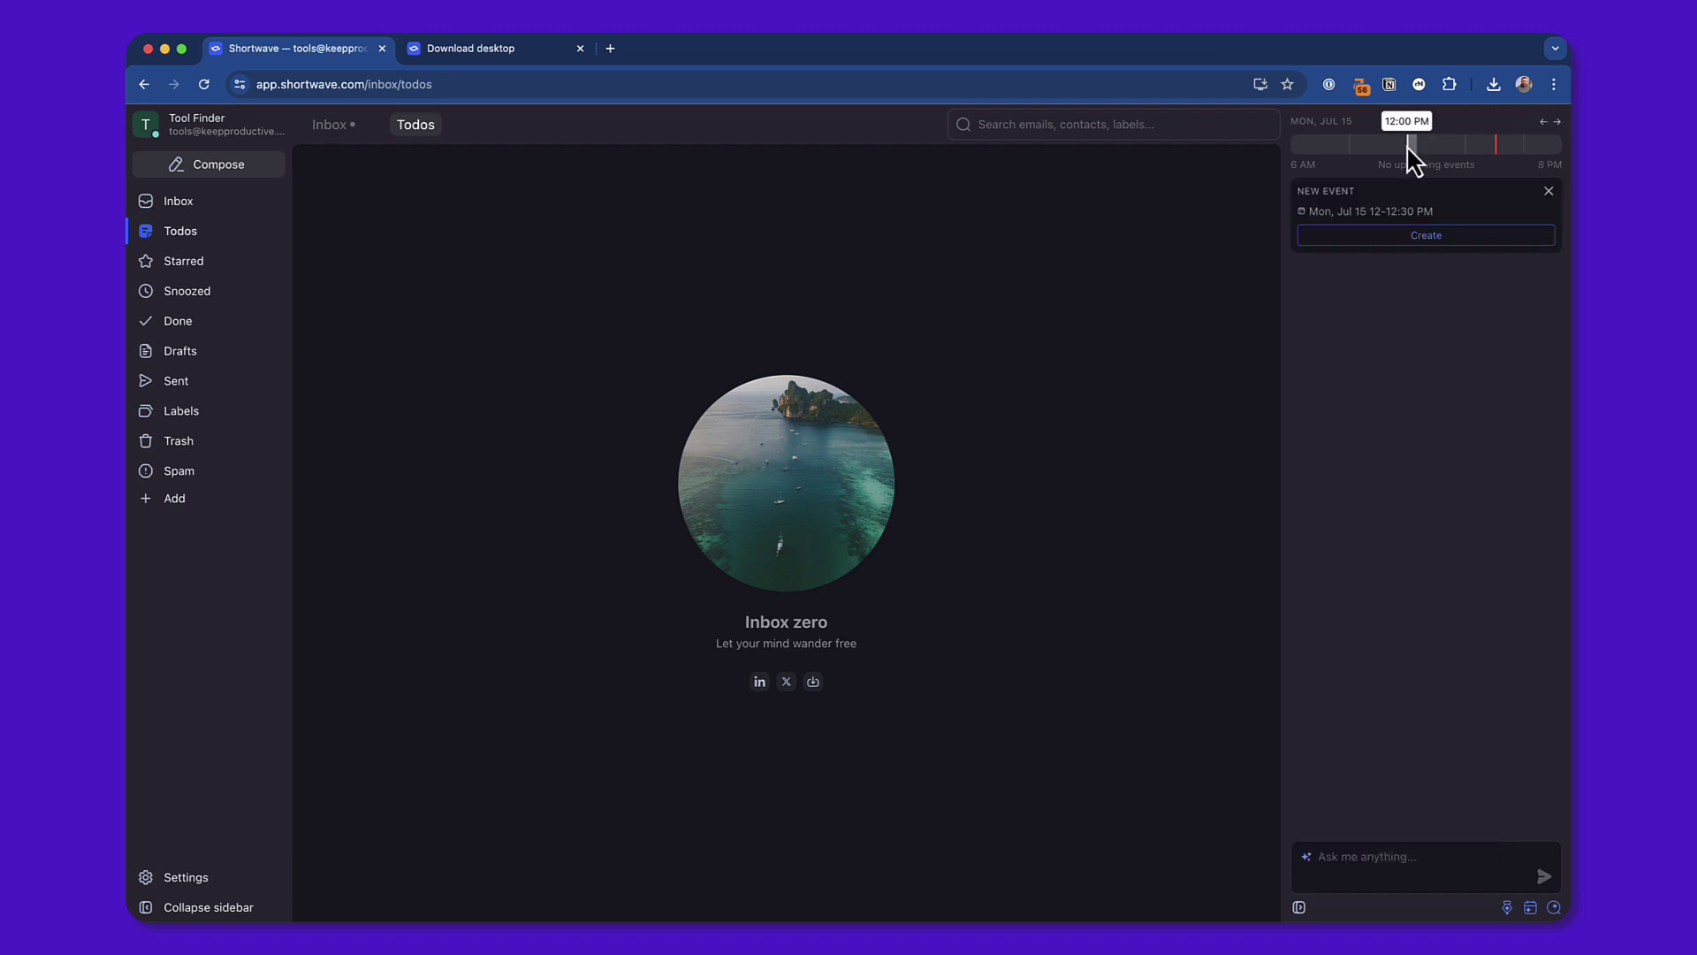
left_click(1550, 192)
left_click(1339, 195)
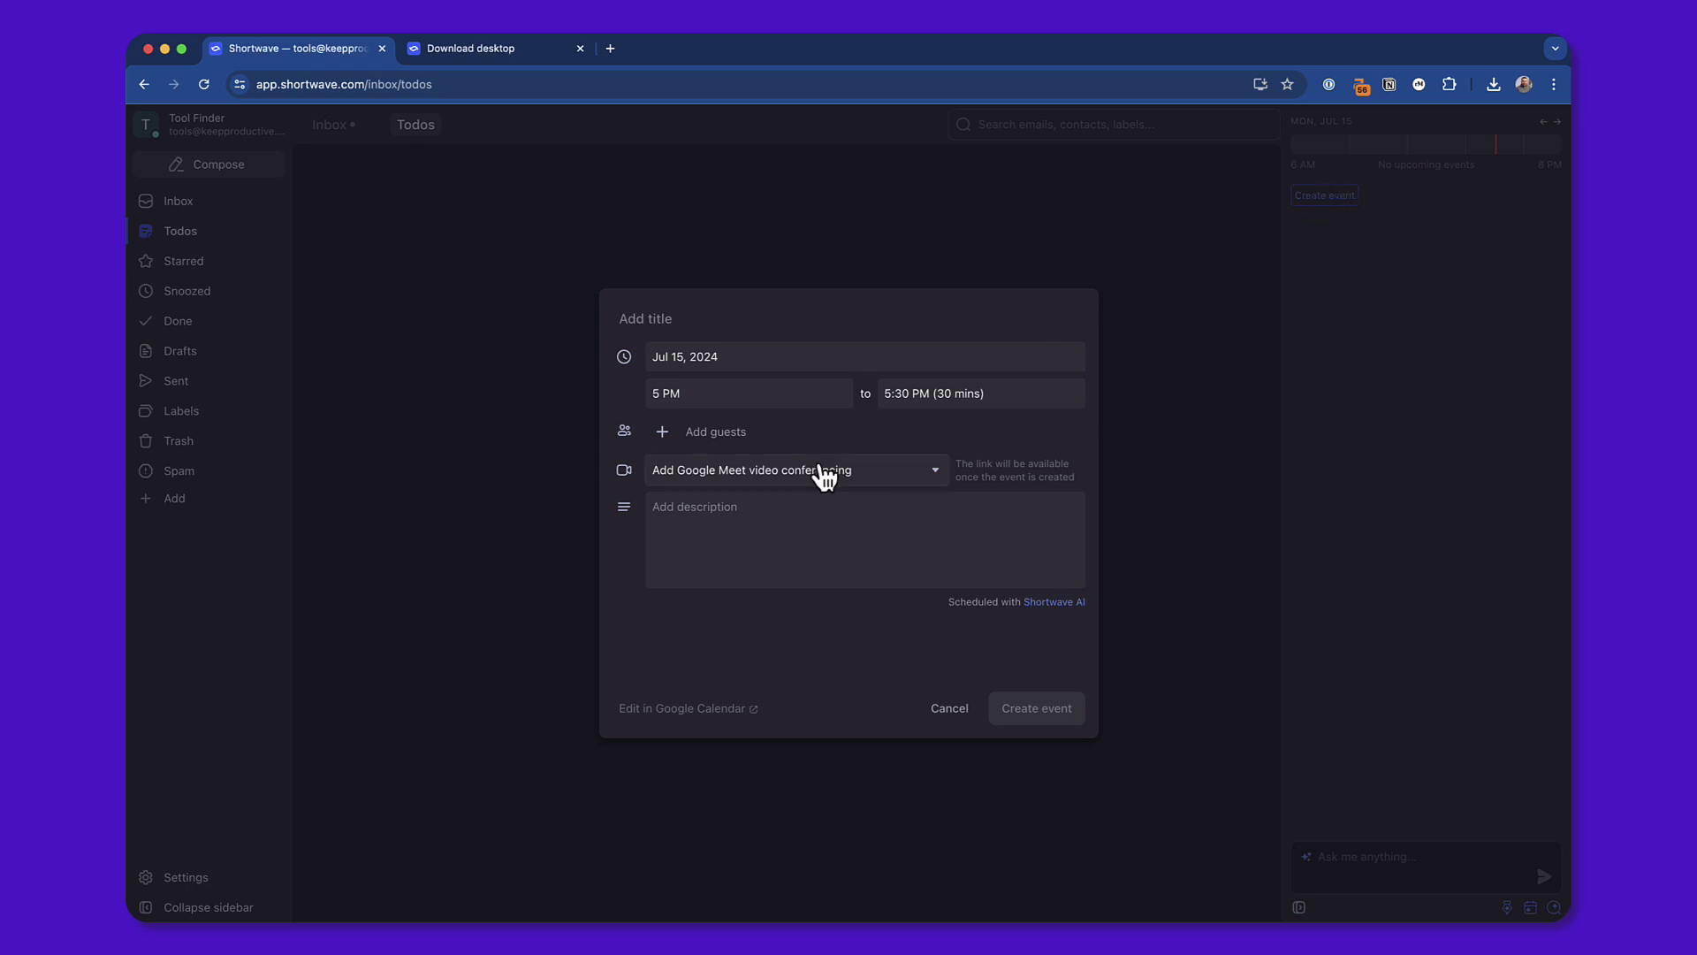
- Discard the event form and have the assistant schedule a call for Mon, Jul 22, 2–3 PM, showing its source
left_click(953, 713)
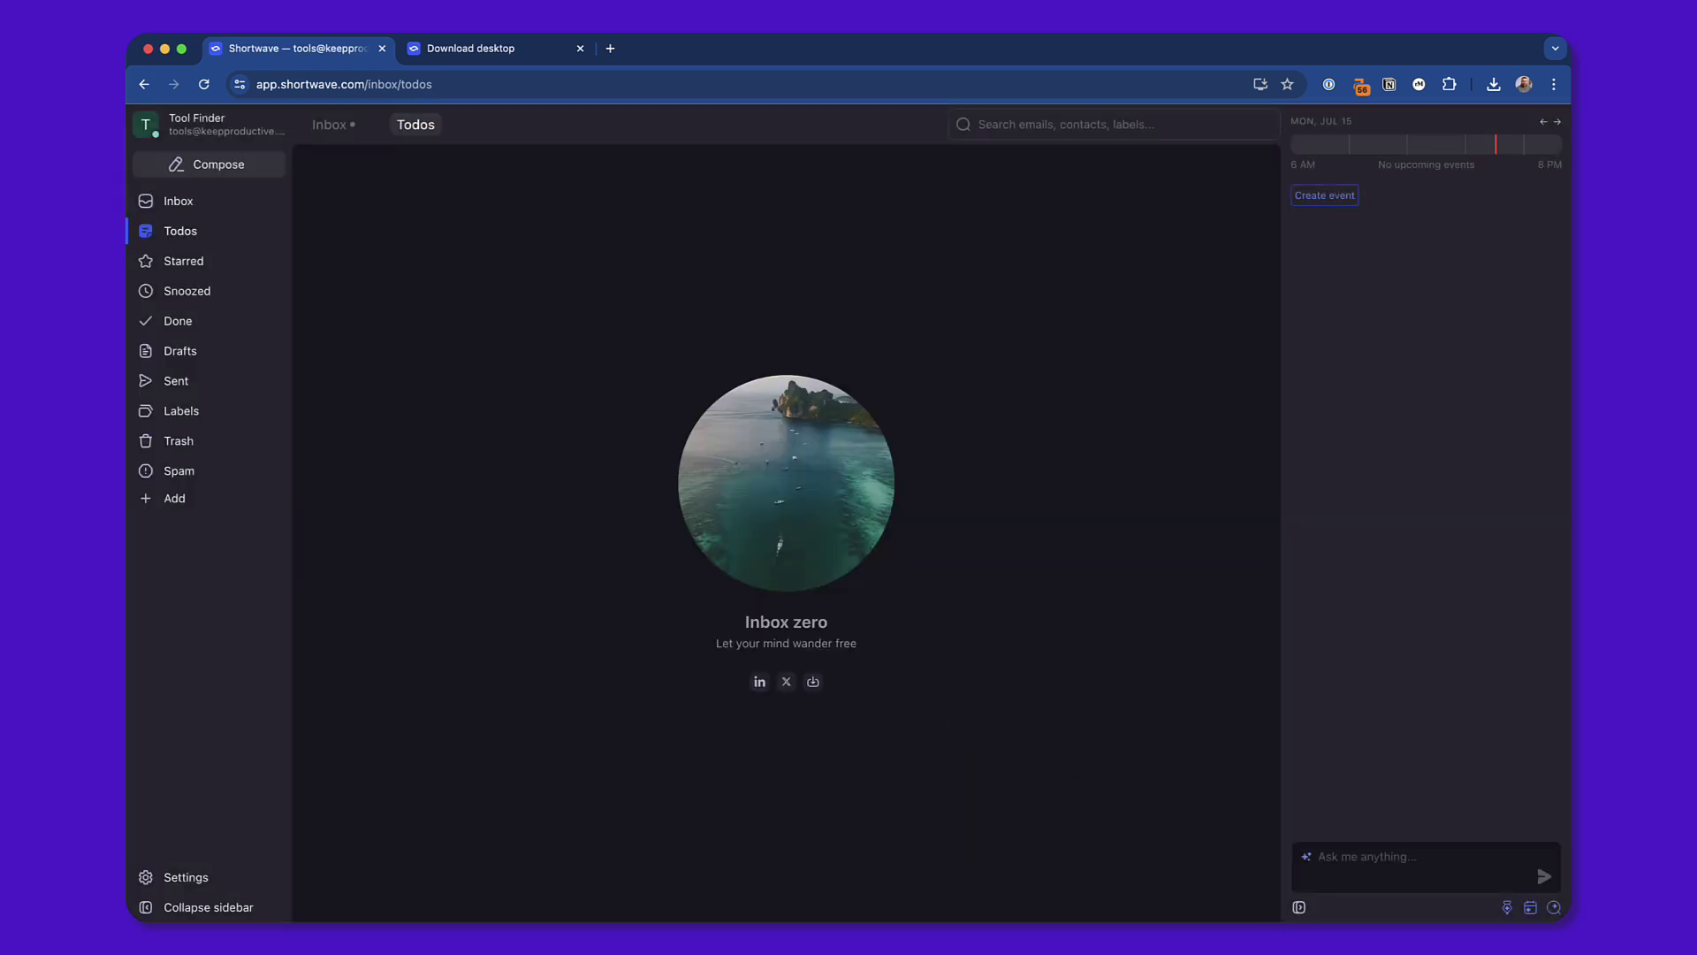
left_click(1366, 860)
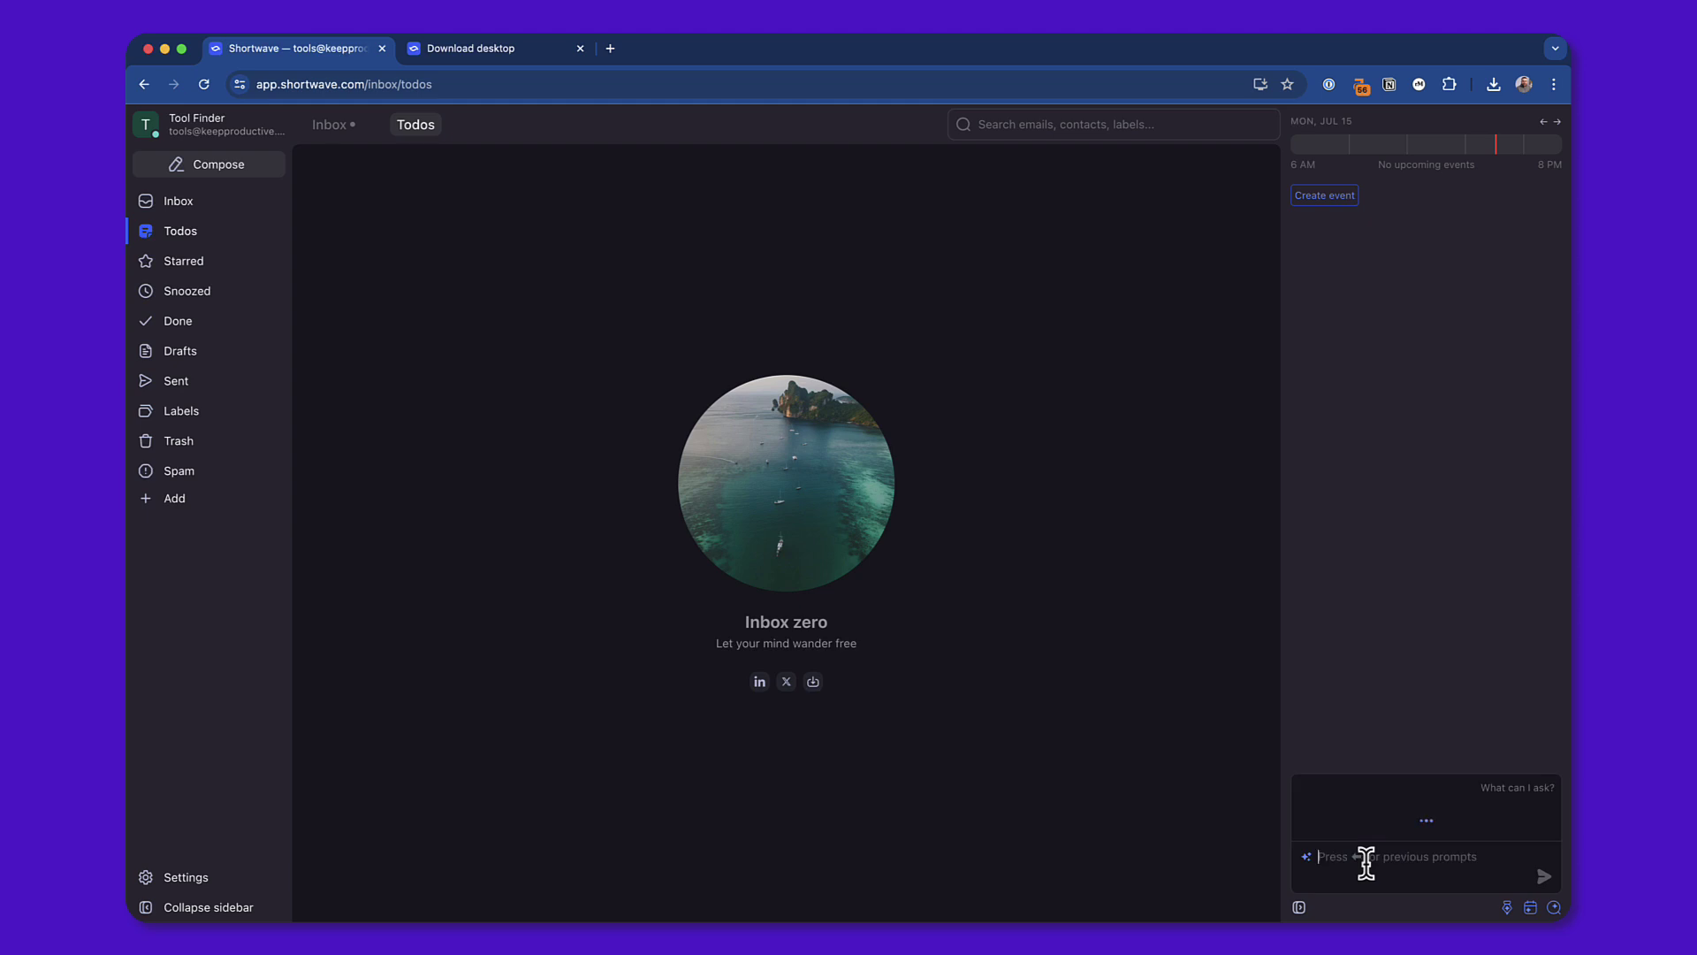
left_click(1532, 908)
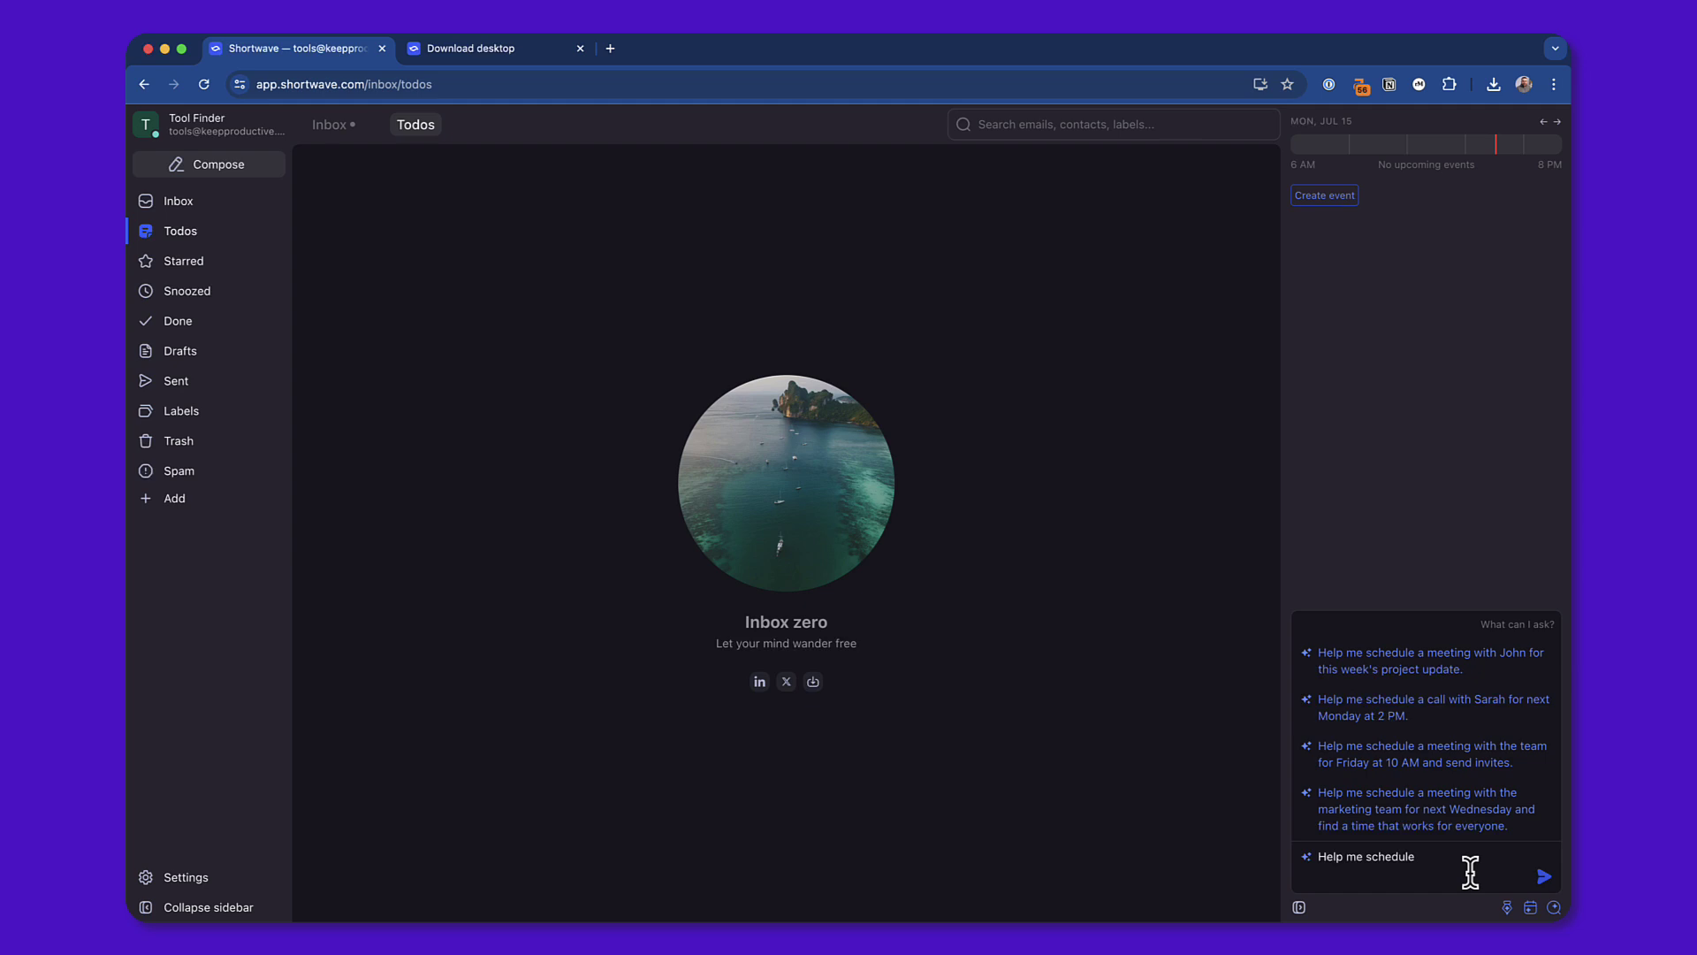
left_click(1424, 718)
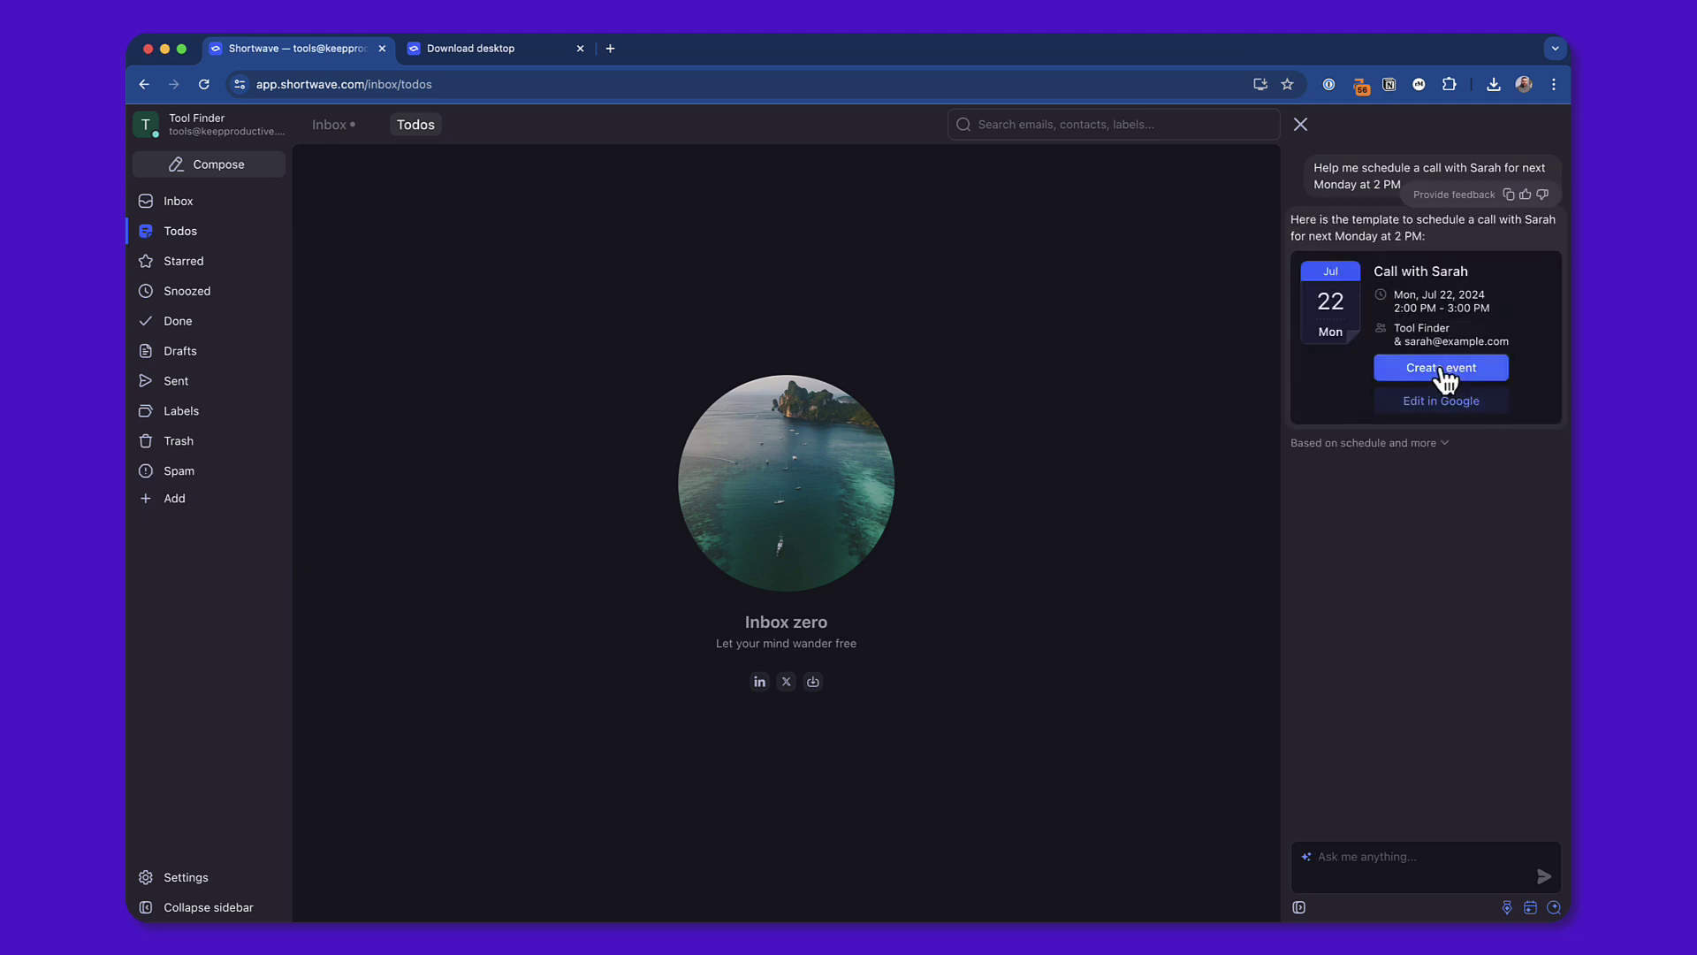
left_click(1441, 443)
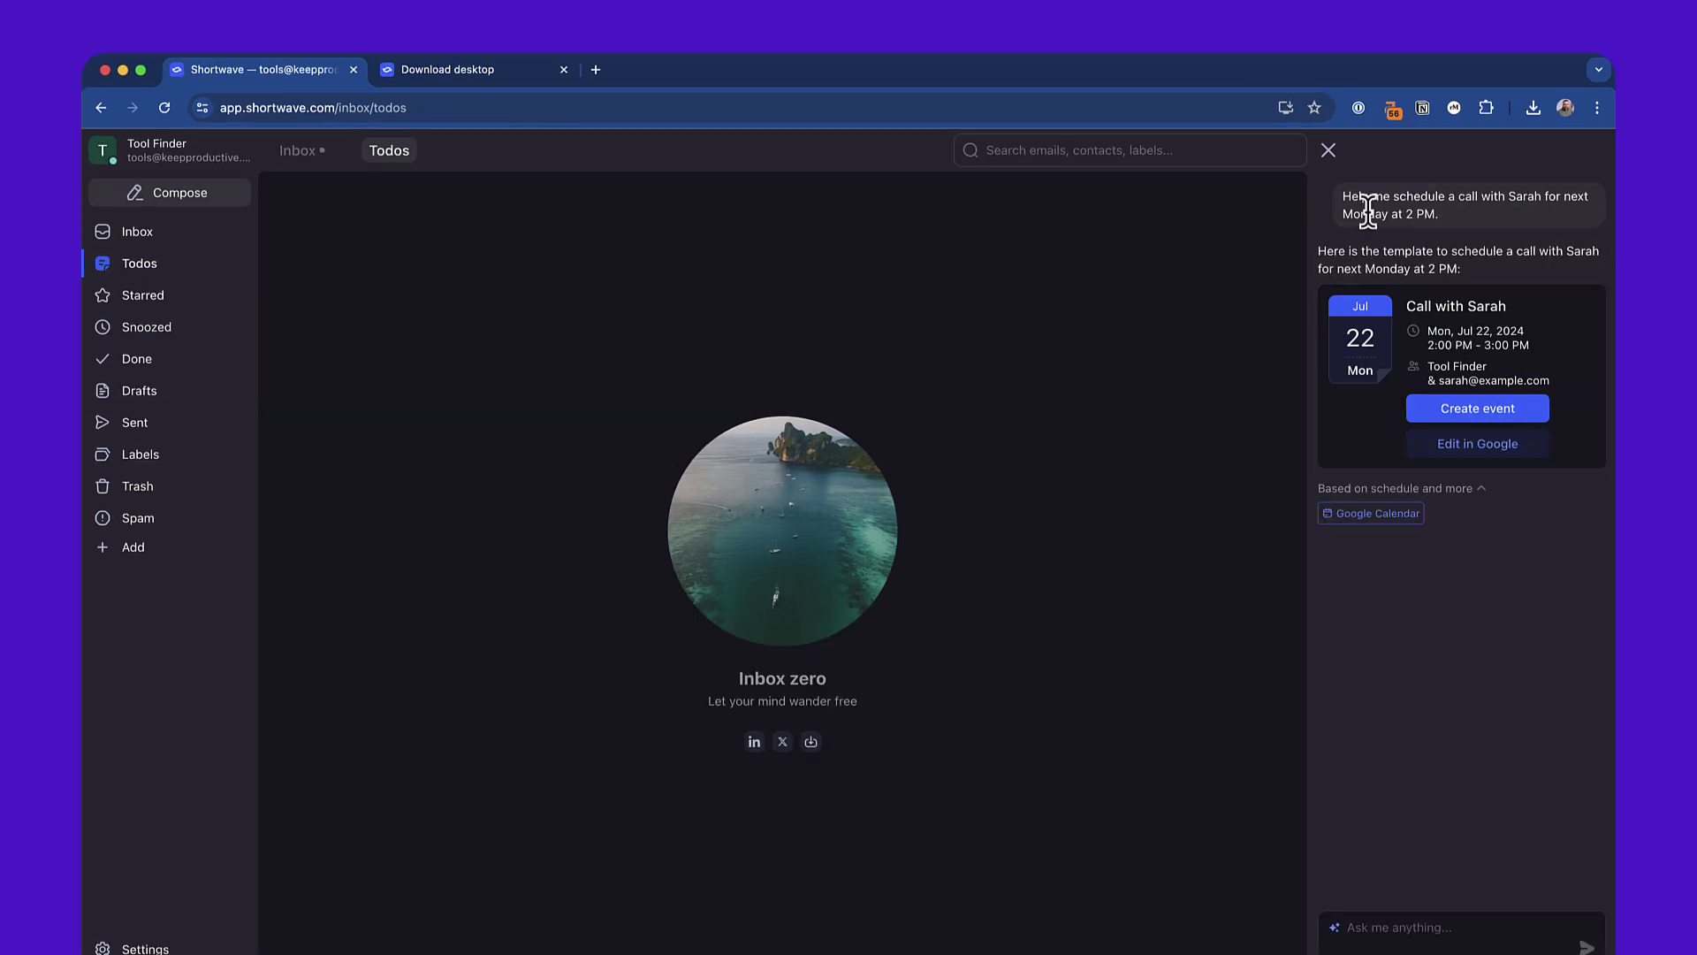
- Ask the assistant to find the marketing team's product launch emails, then close its reply
left_click(1330, 151)
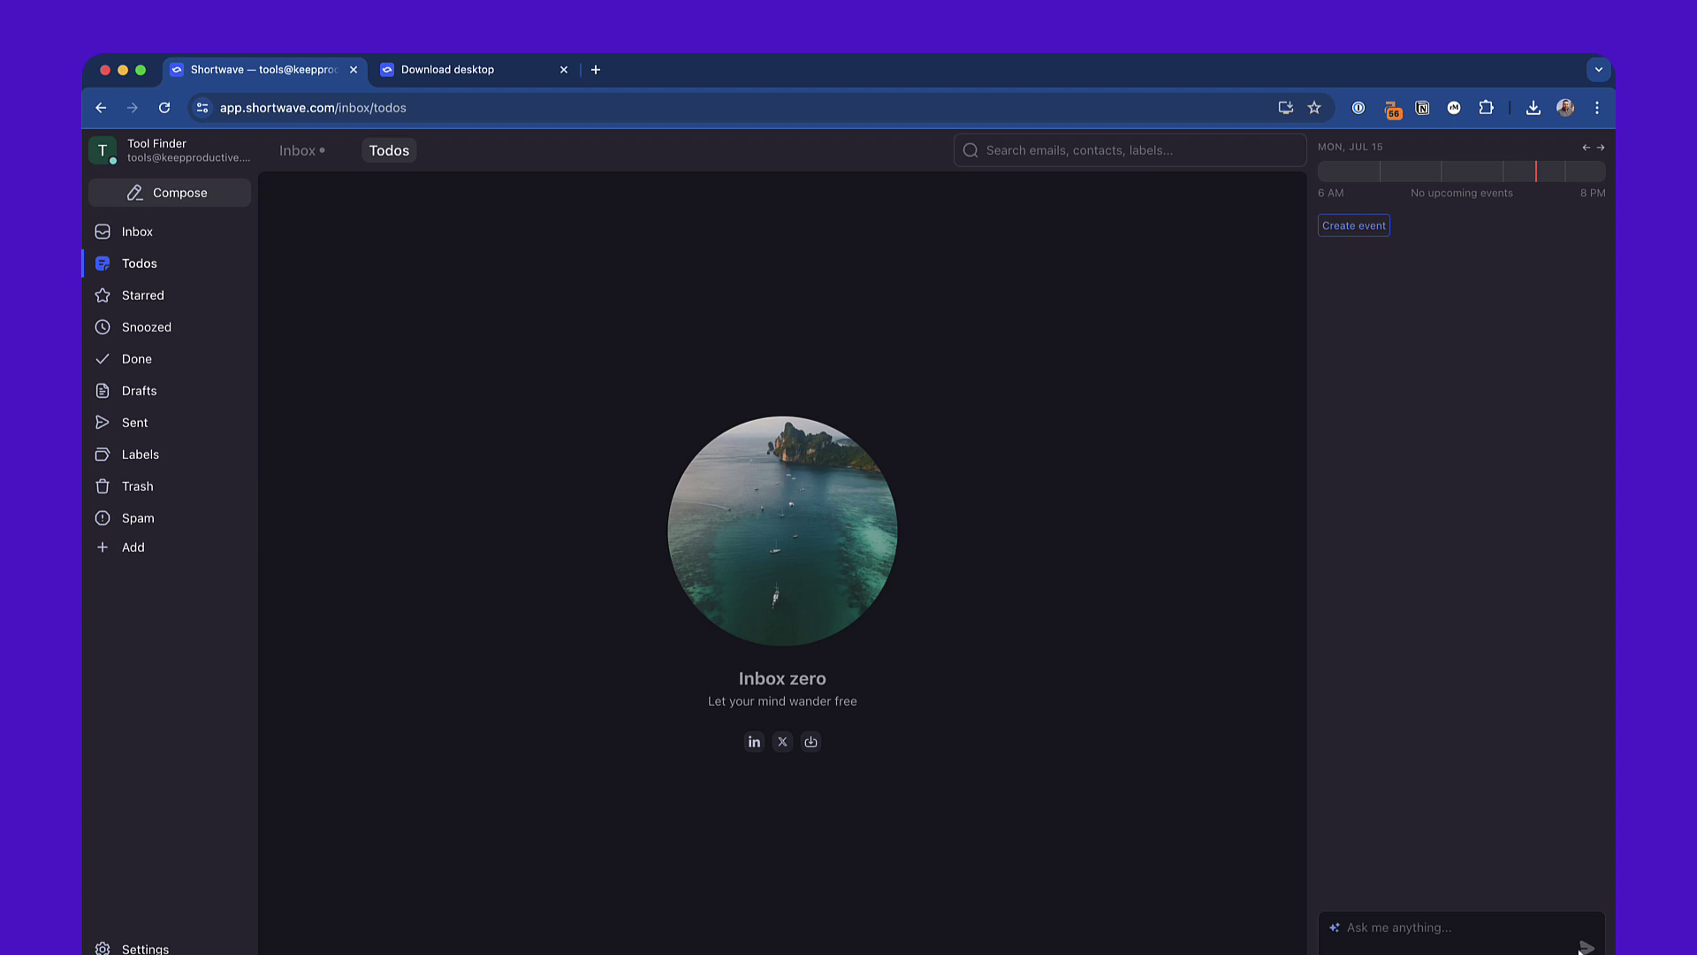
left_click(1582, 944)
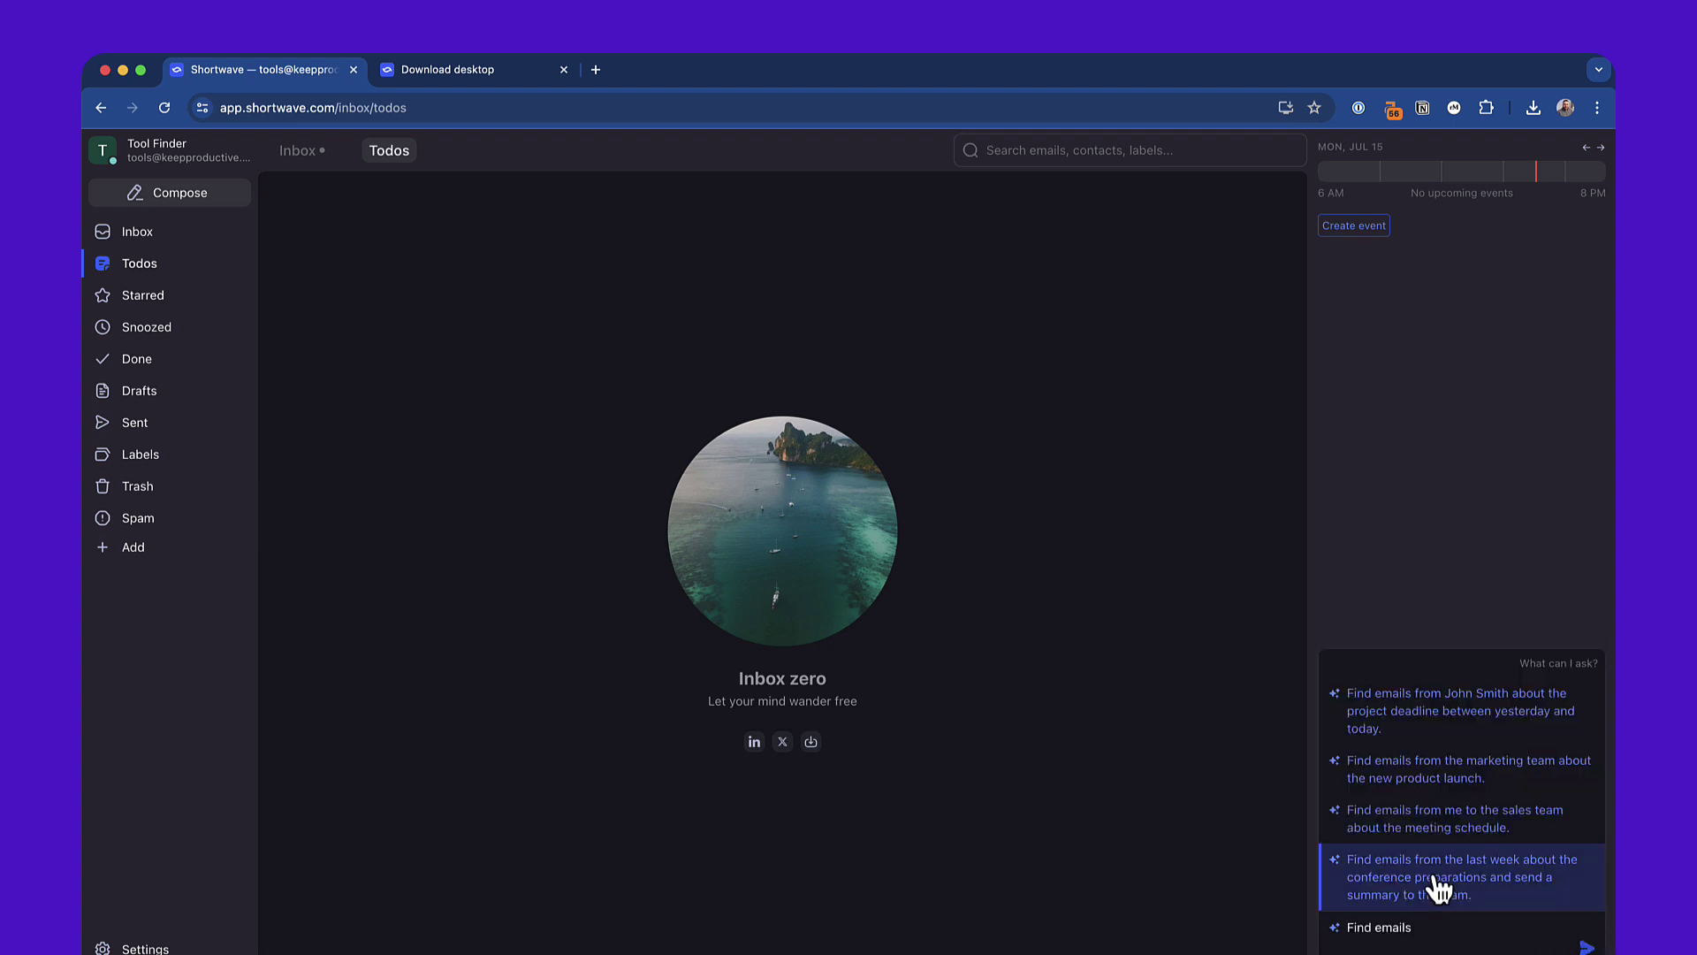
left_click(1443, 783)
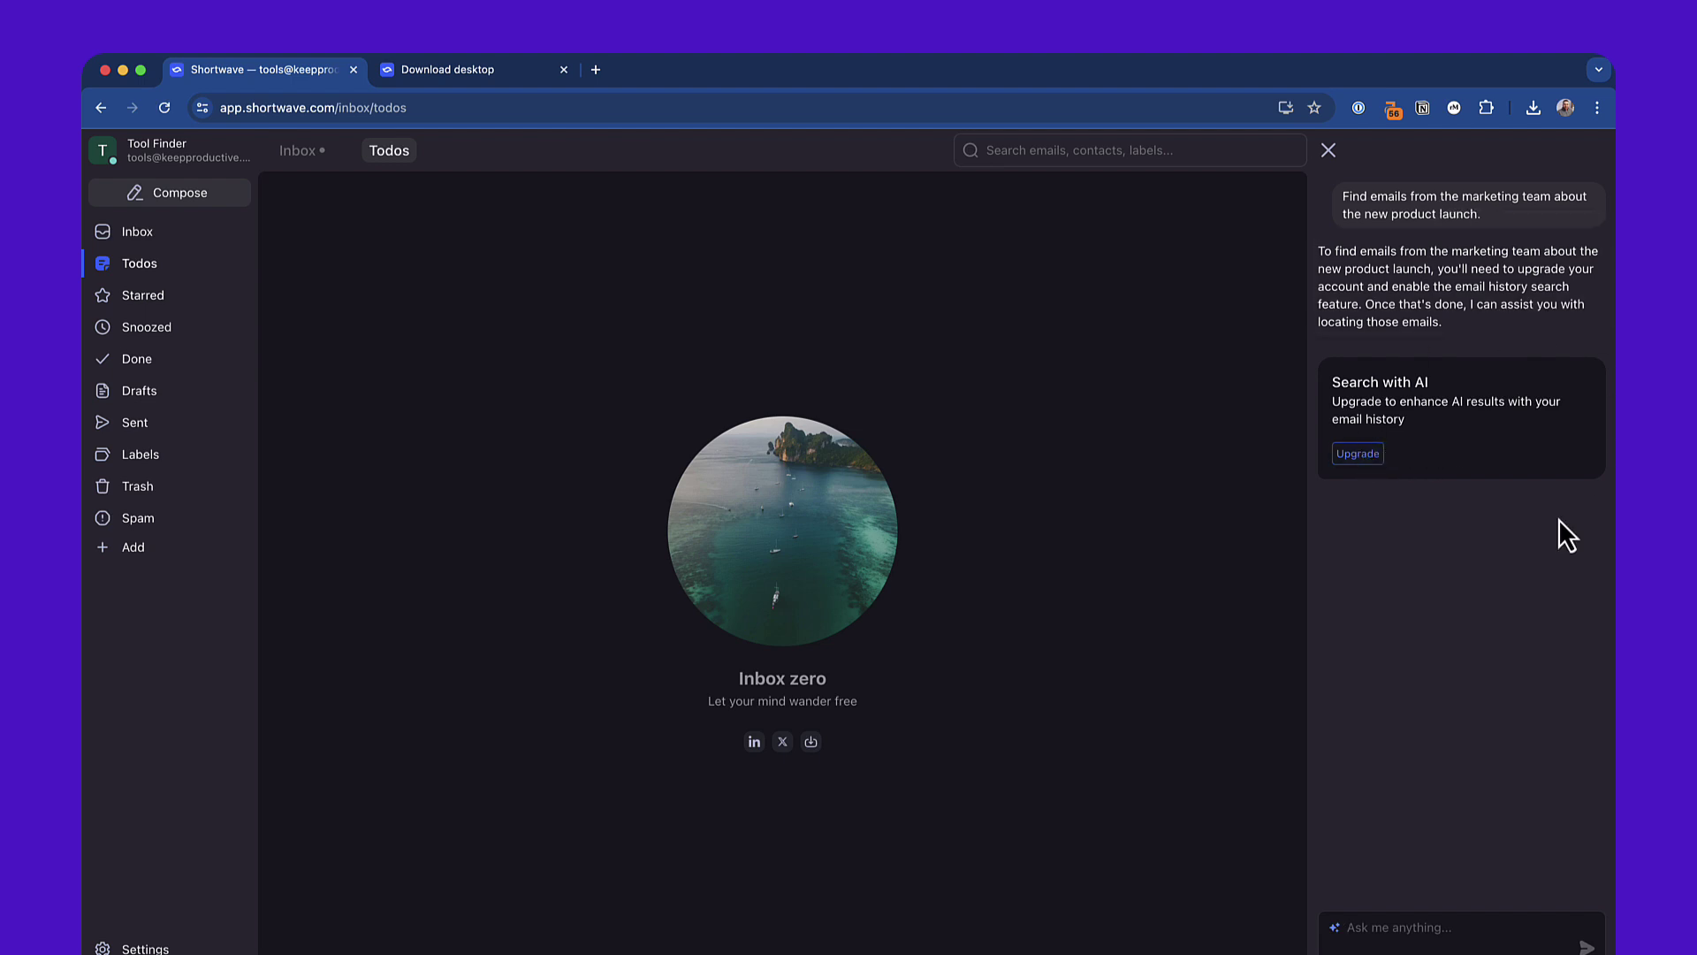
left_click(1331, 153)
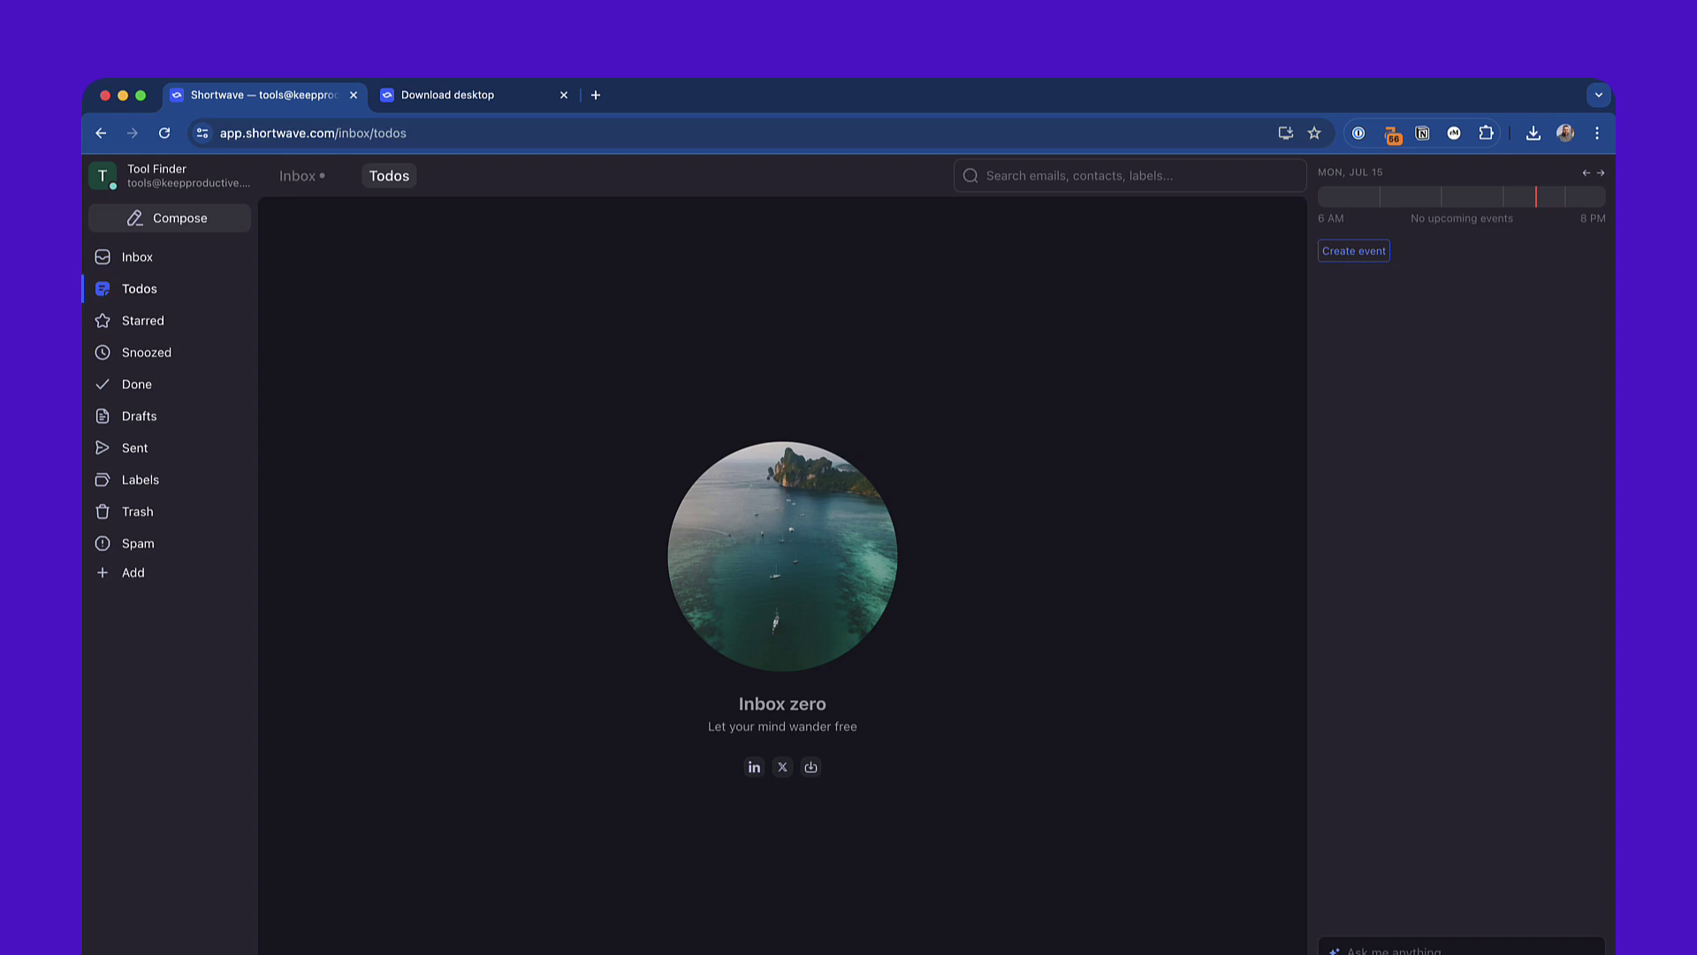
- Collapse and reopen the calendar side panel with Cmd+period, then dismiss the suggested prompts list
key("super+period")
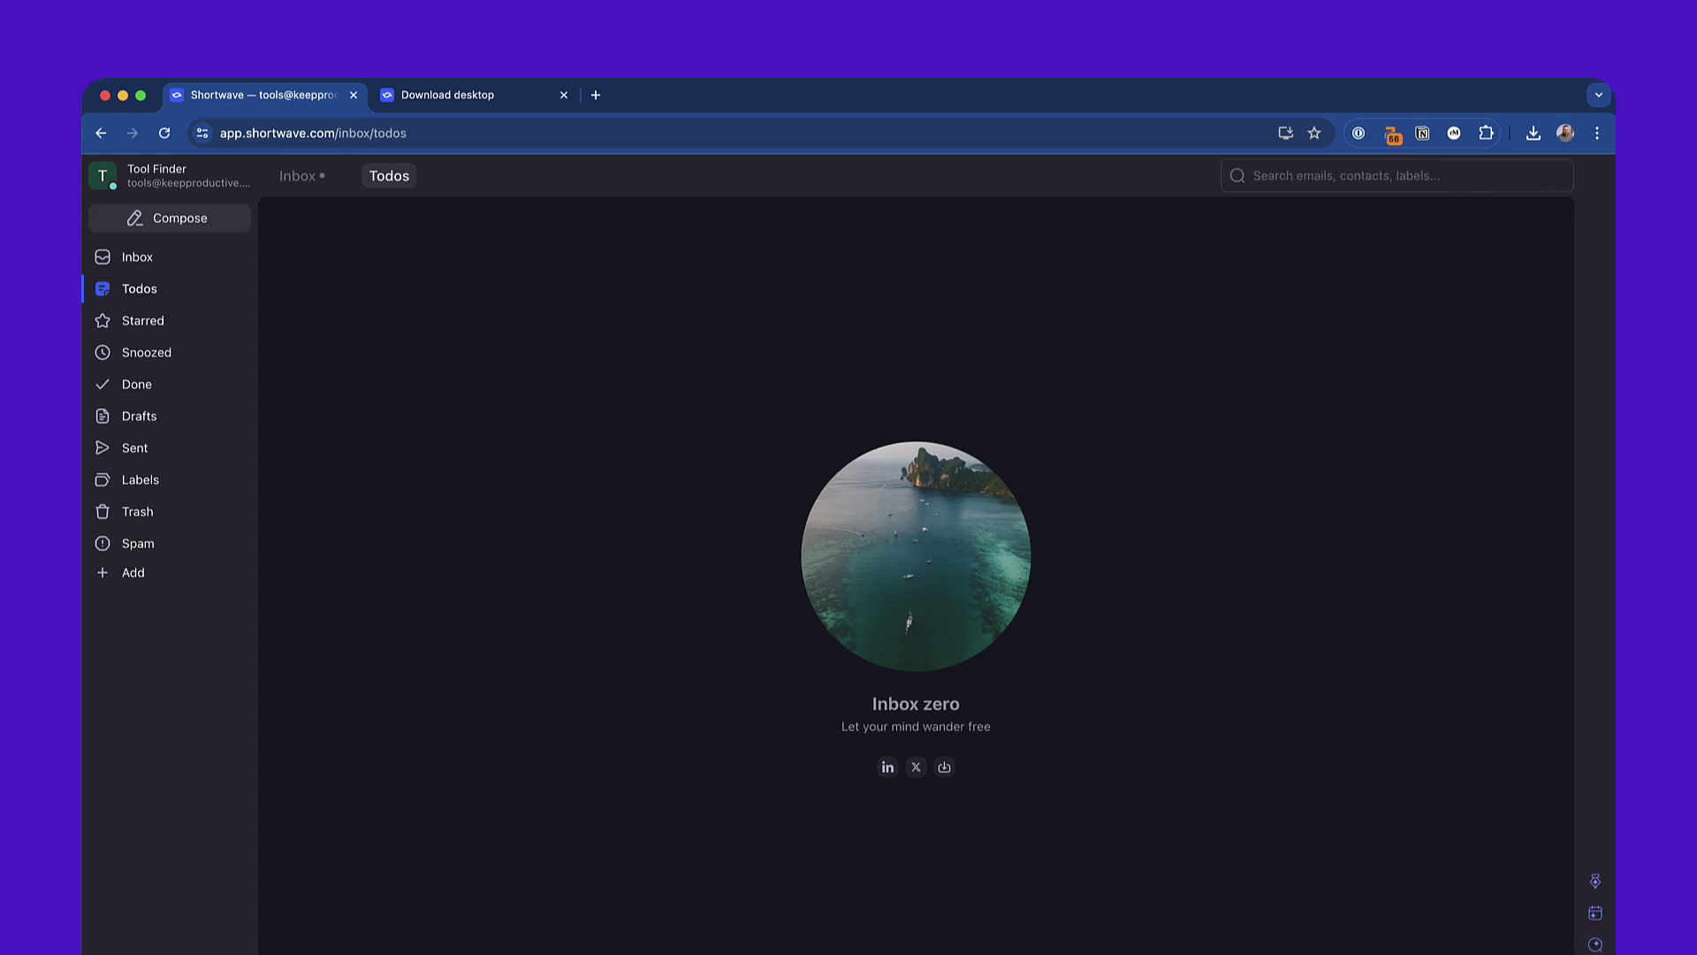
key("super+period")
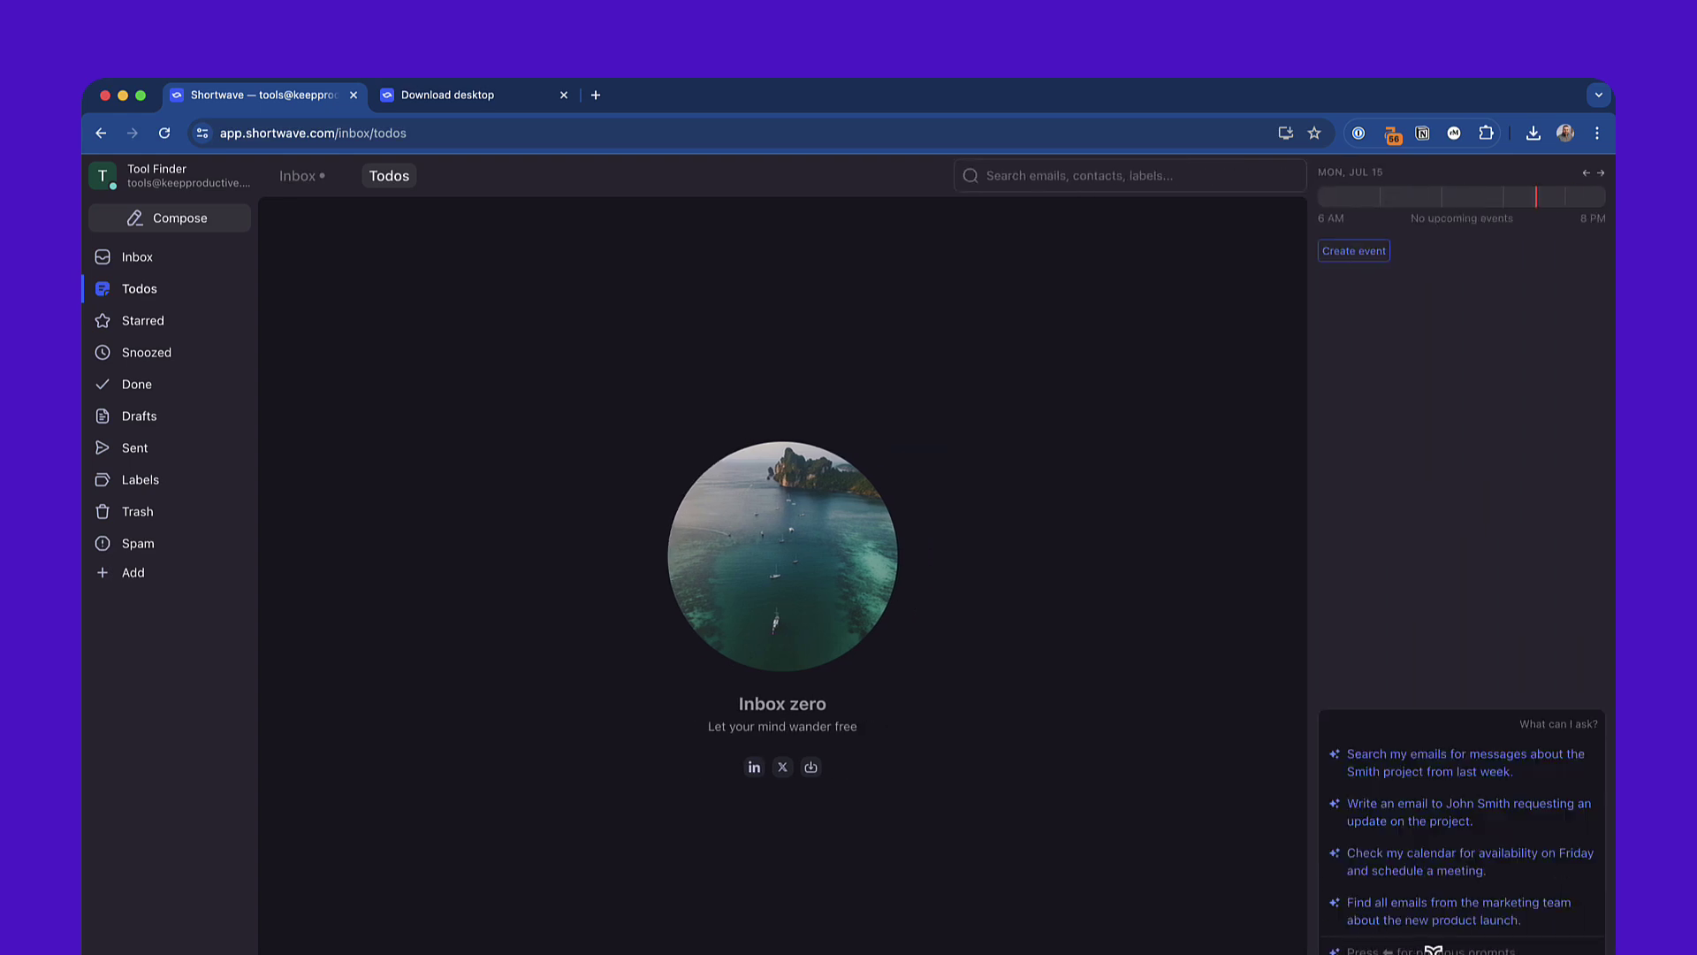
left_click(1437, 944)
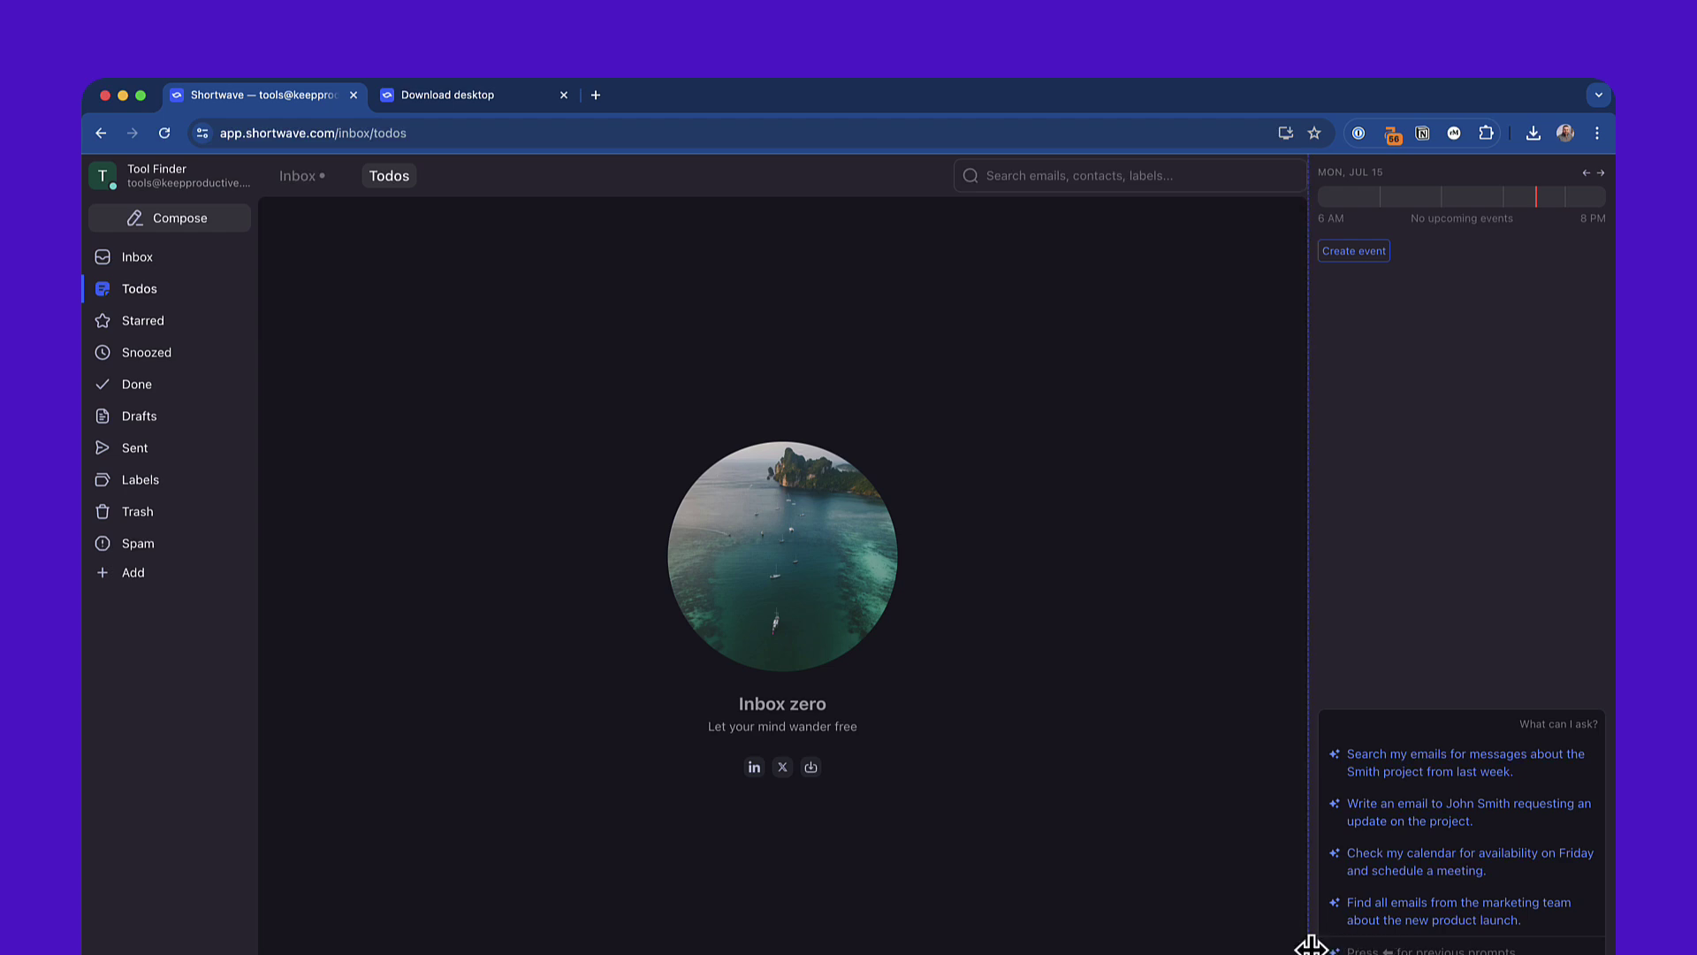
left_click_drag(1306, 944, 1462, 936)
key("Escape")
key("Escape")
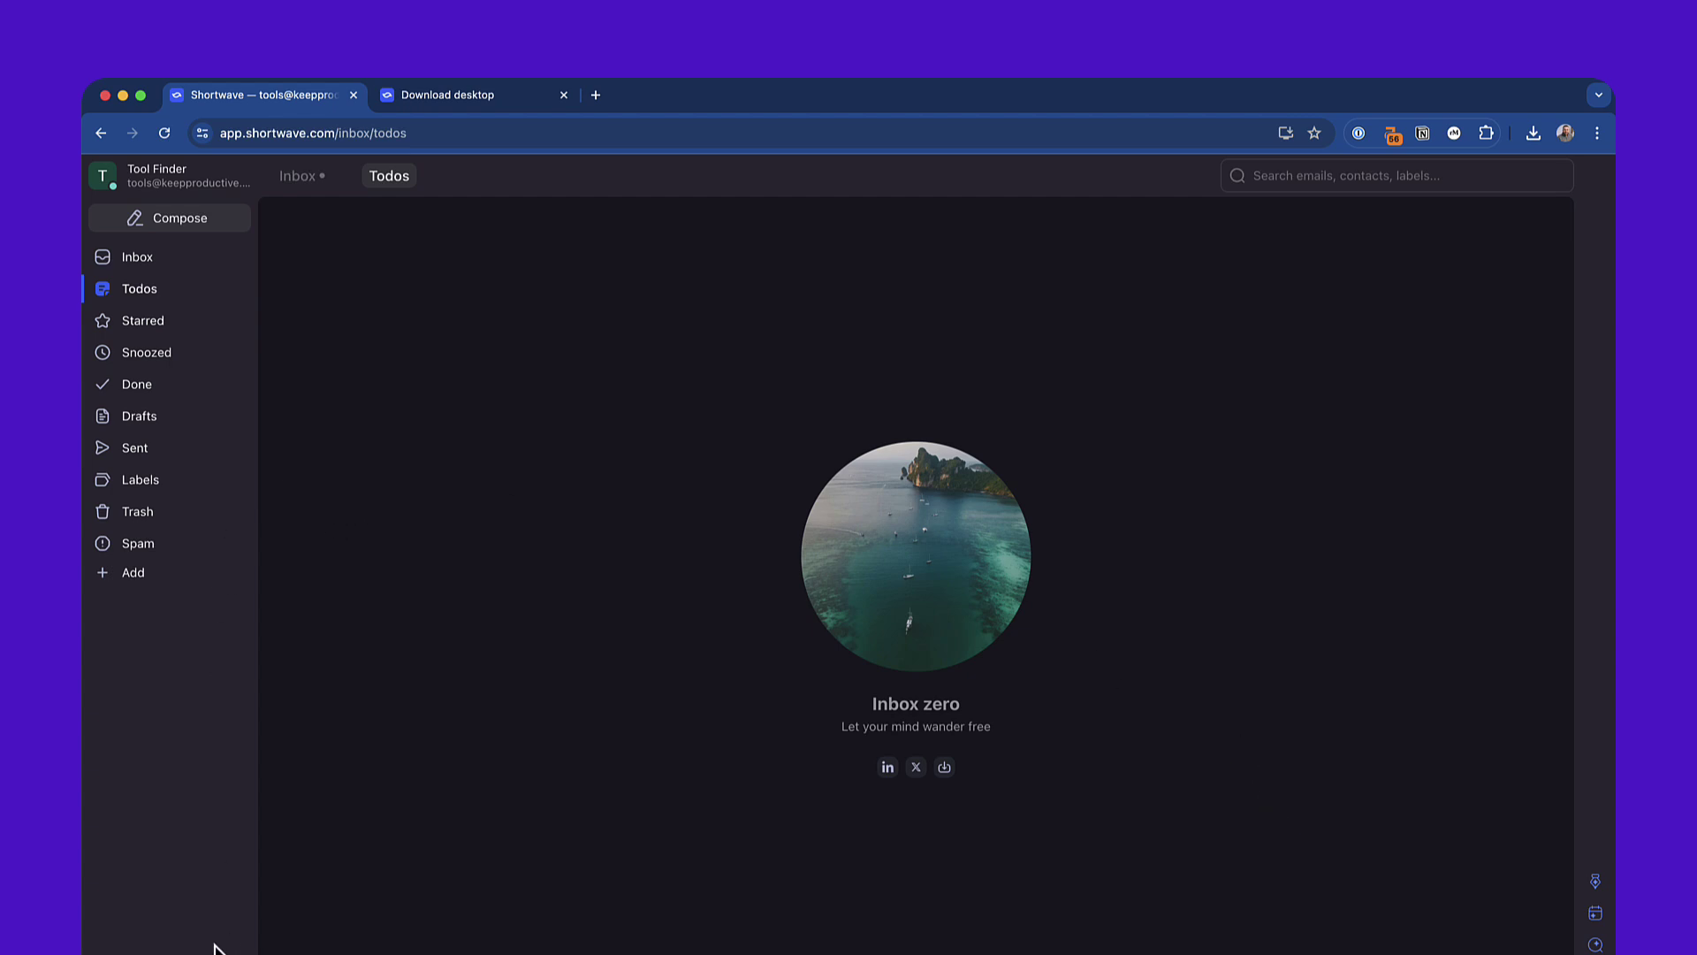
- Open the 'Re: New Planner App' inbox thread, dismiss Add to Todo, and begin adding a favorite saved search
left_click(211, 262)
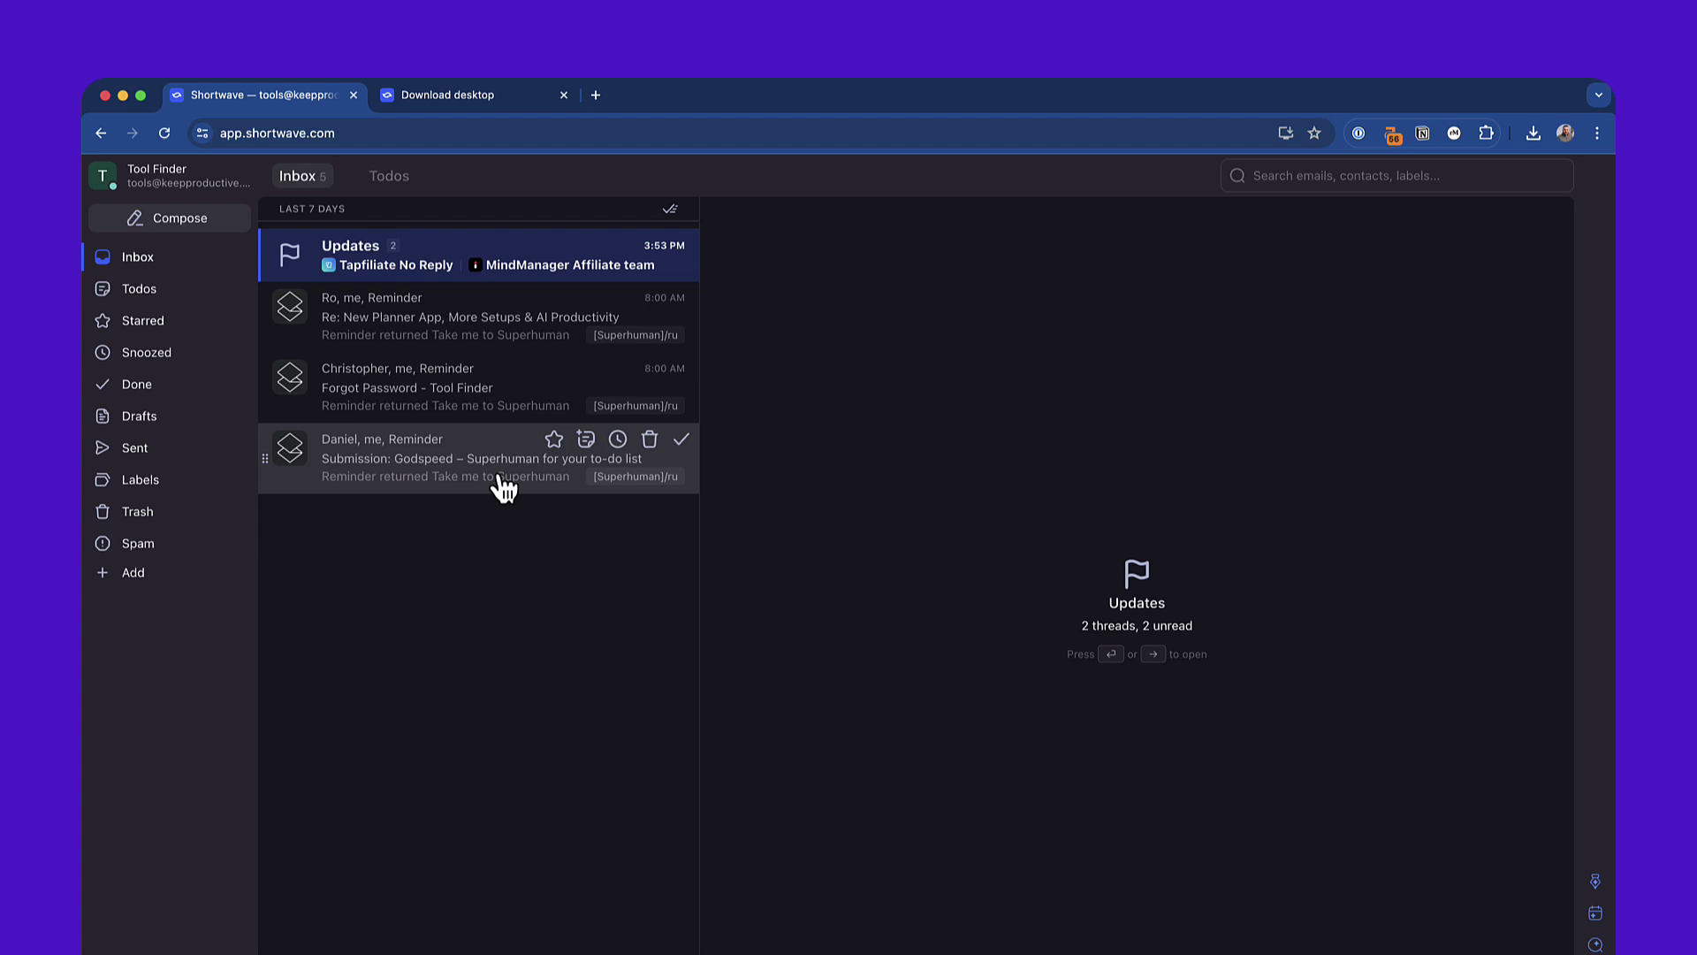
left_click(486, 331)
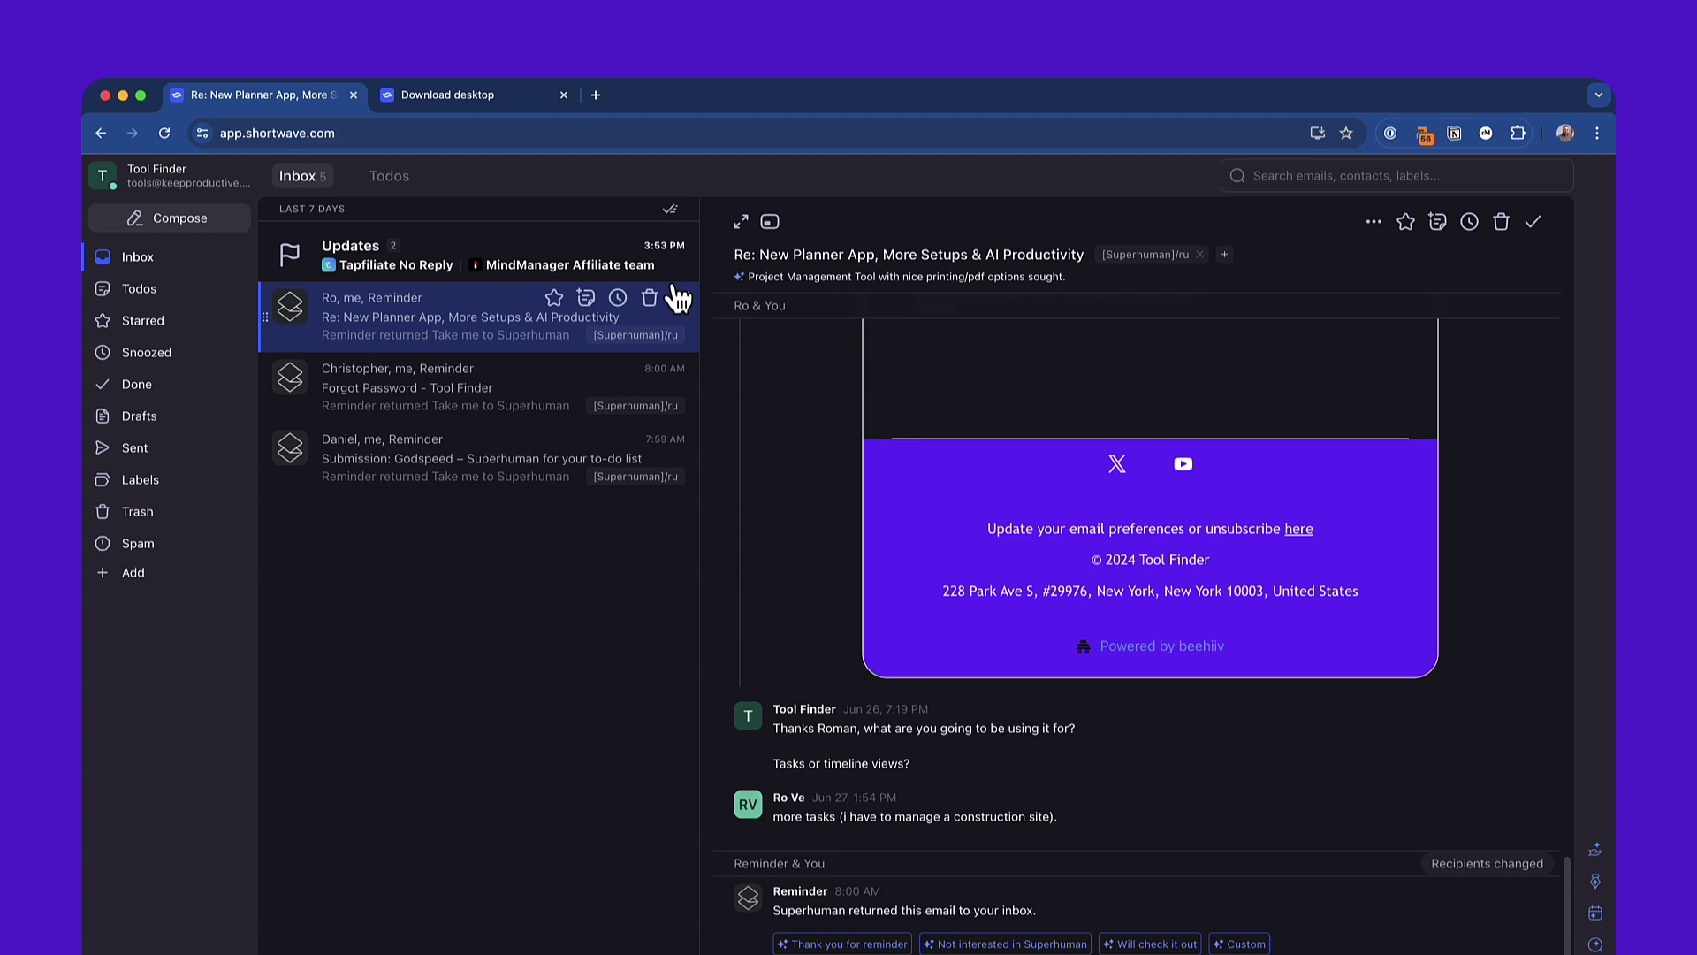
left_click(1438, 221)
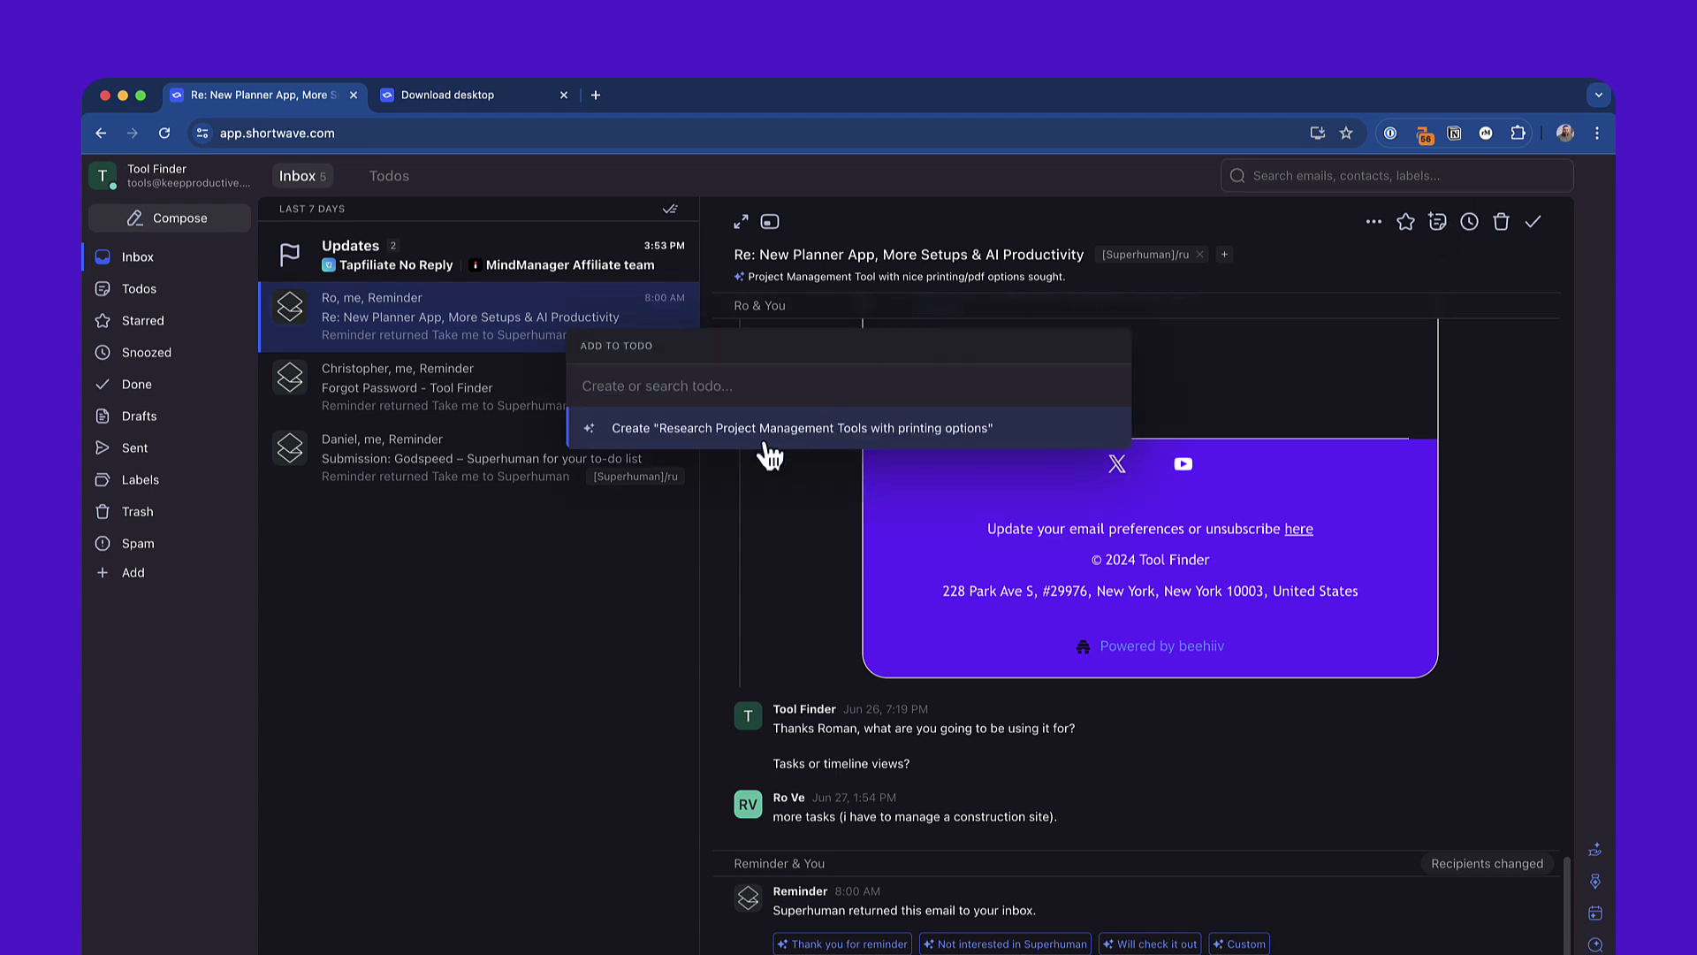
left_click(577, 539)
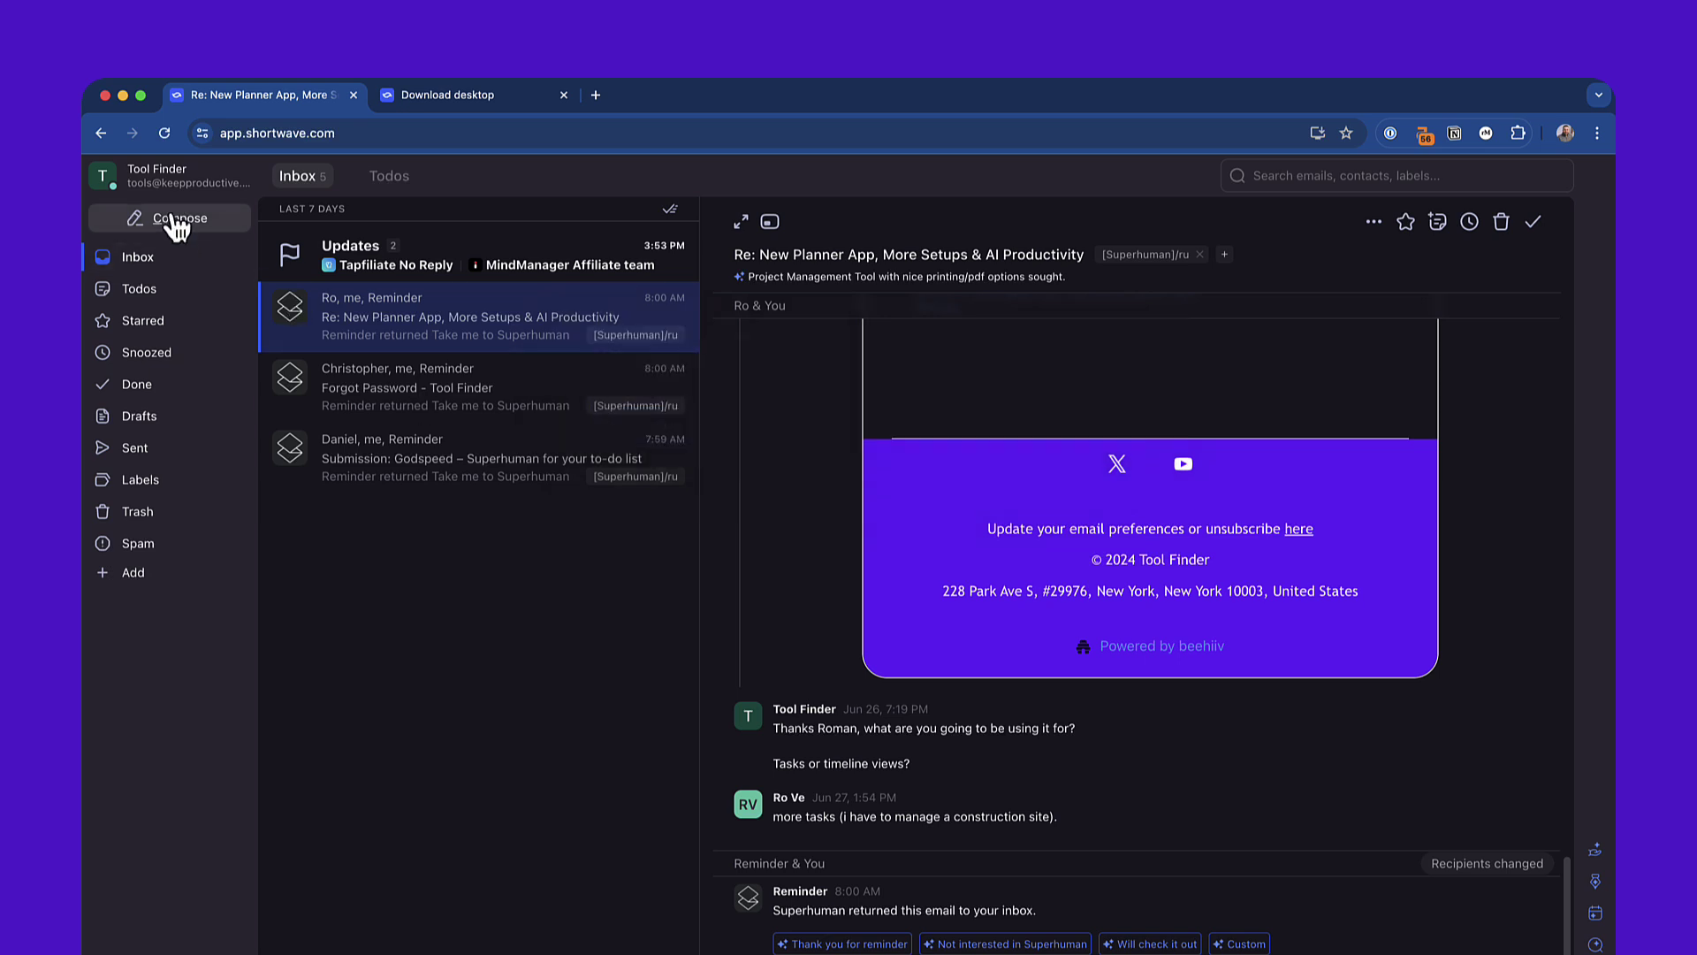
left_click(168, 577)
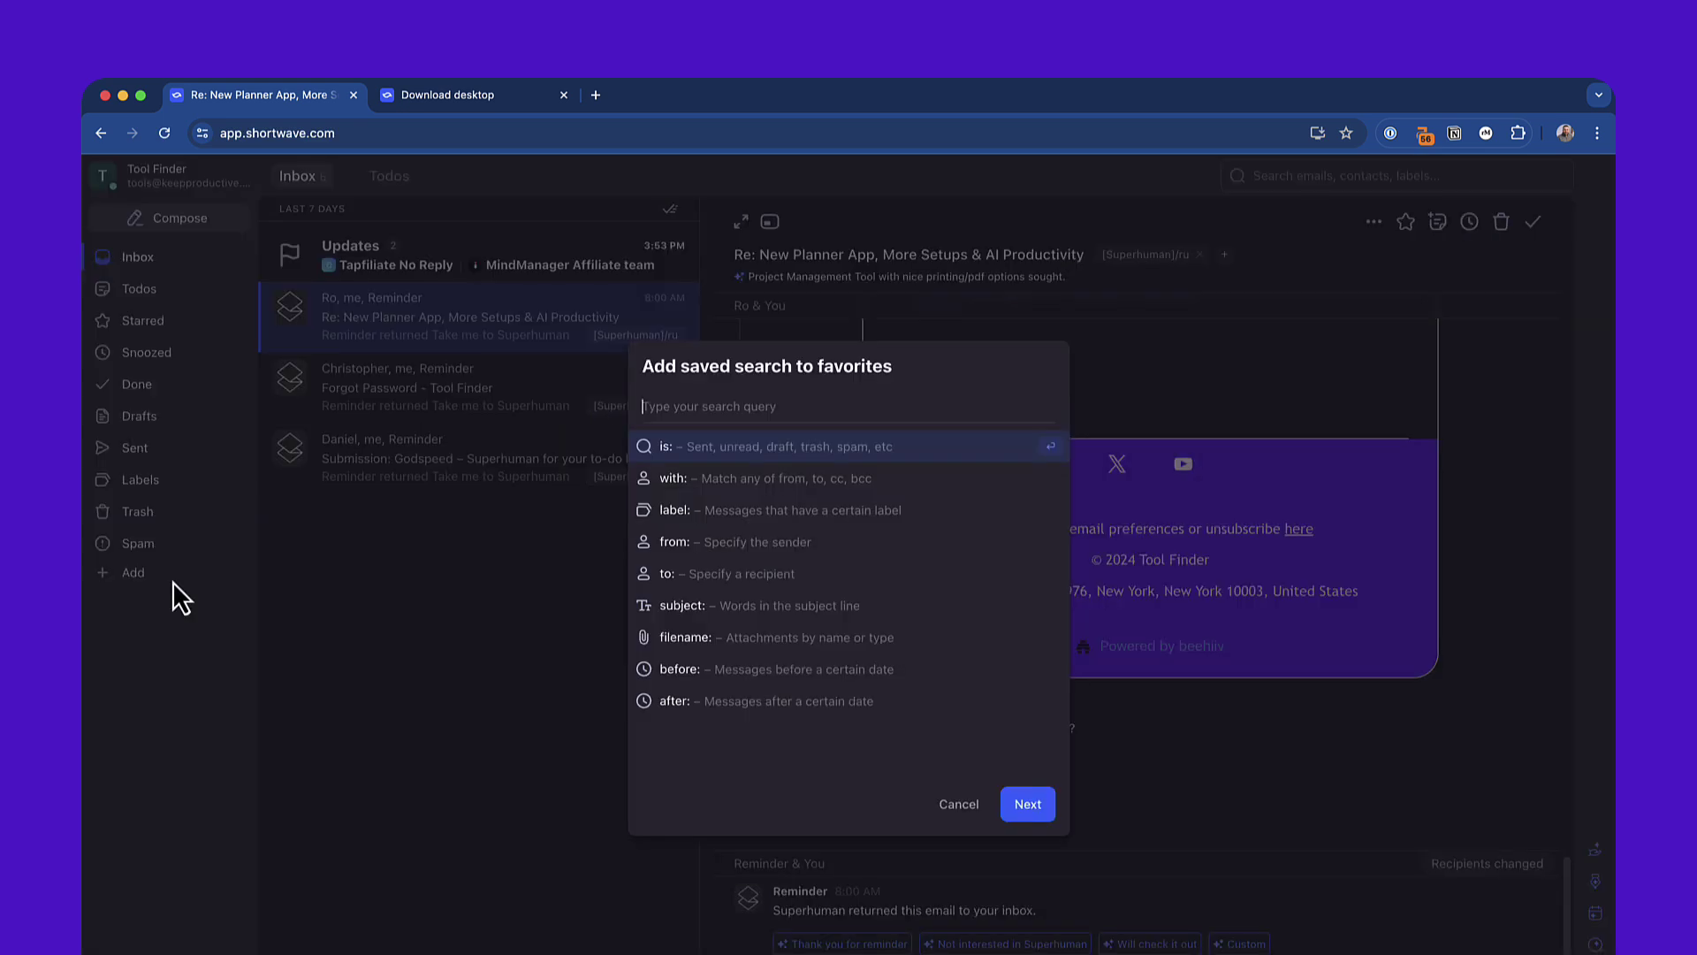
- Cancel the saved-search dialog and browse the AI Assistant settings
left_click(448, 624)
key("super+comma")
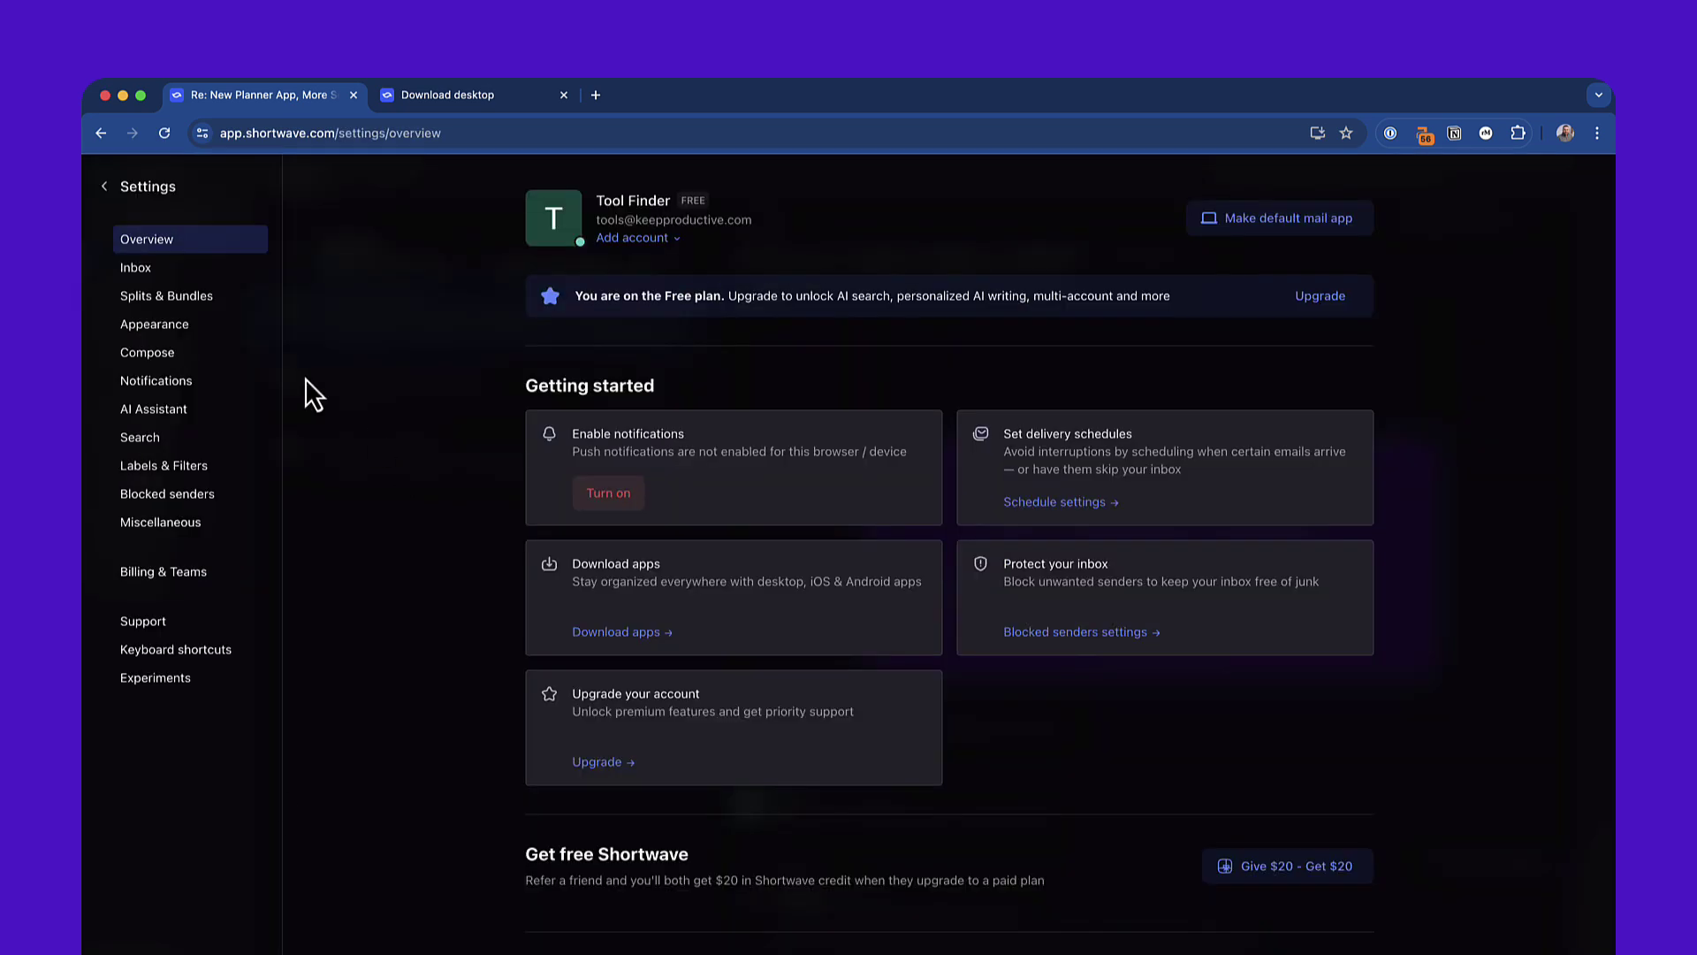
left_click(199, 412)
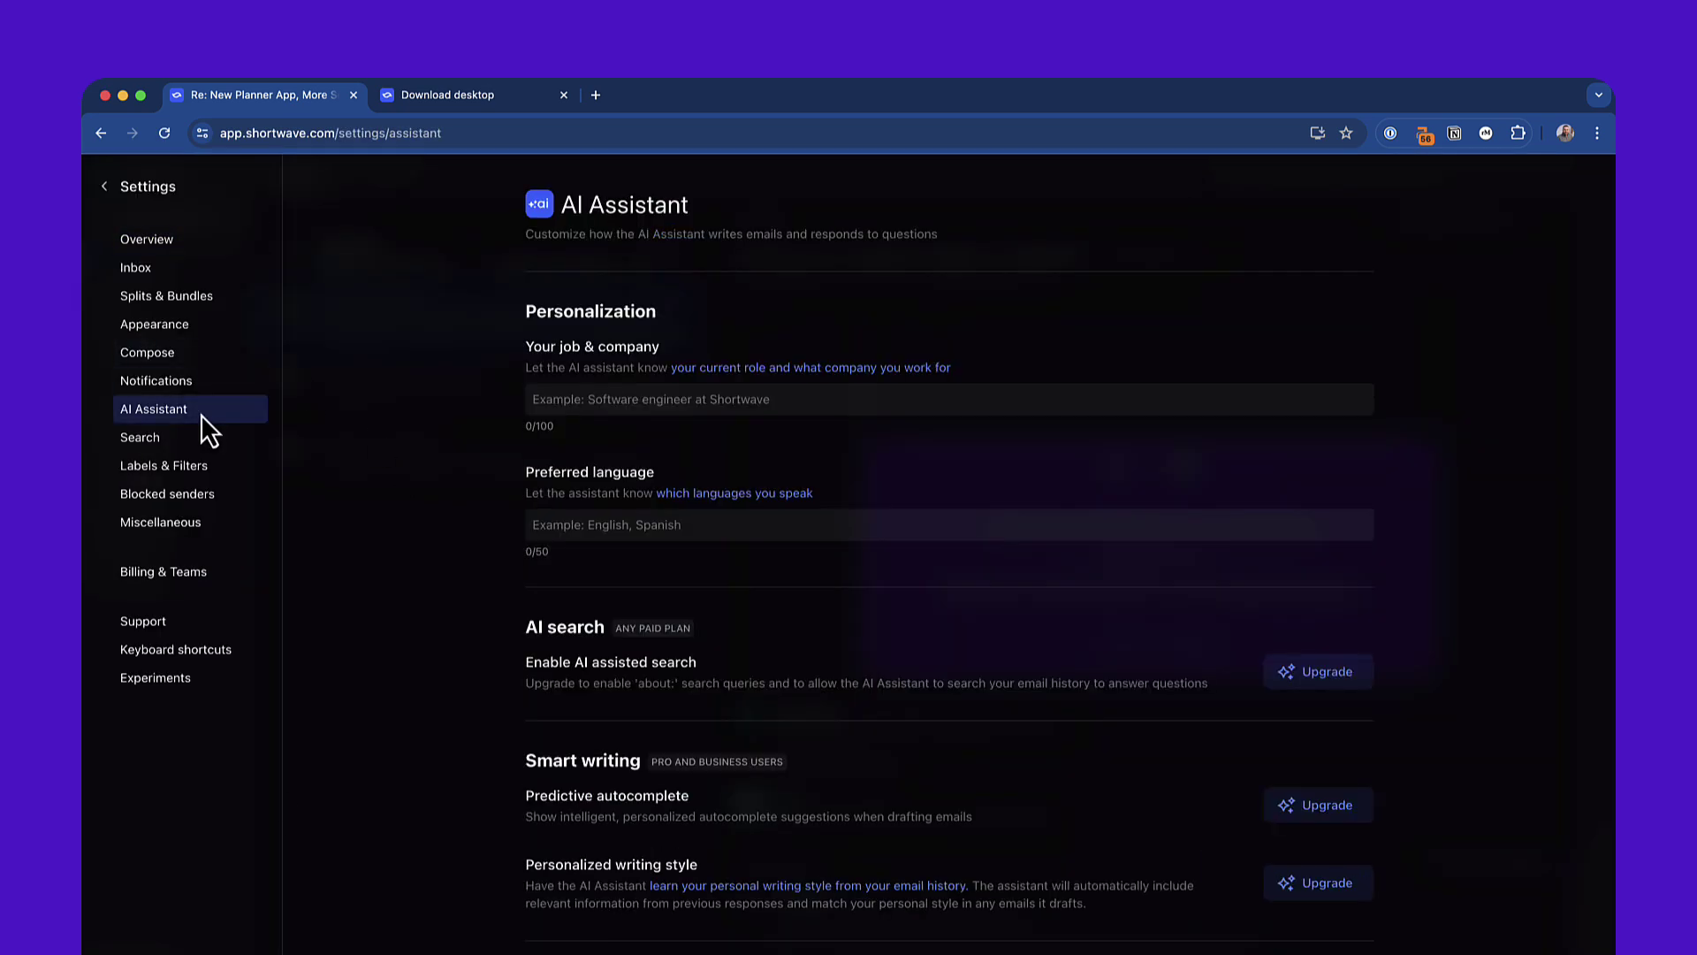
scroll(637, 706, "down", 3)
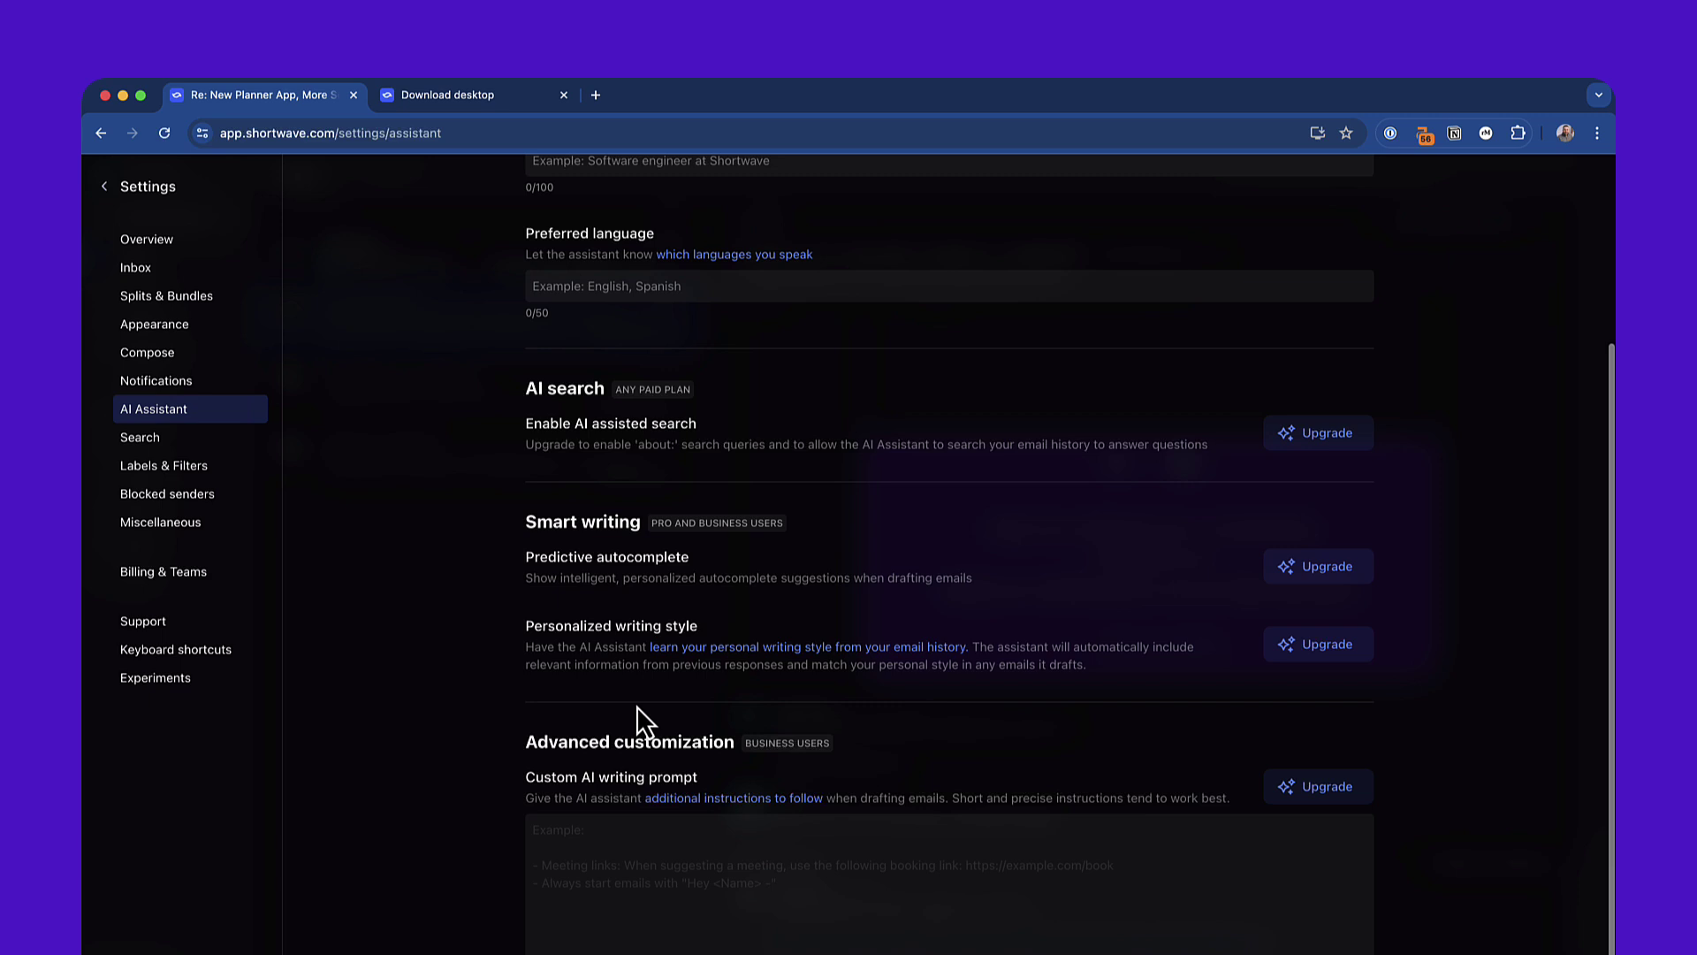
scroll(624, 656, "up", 3)
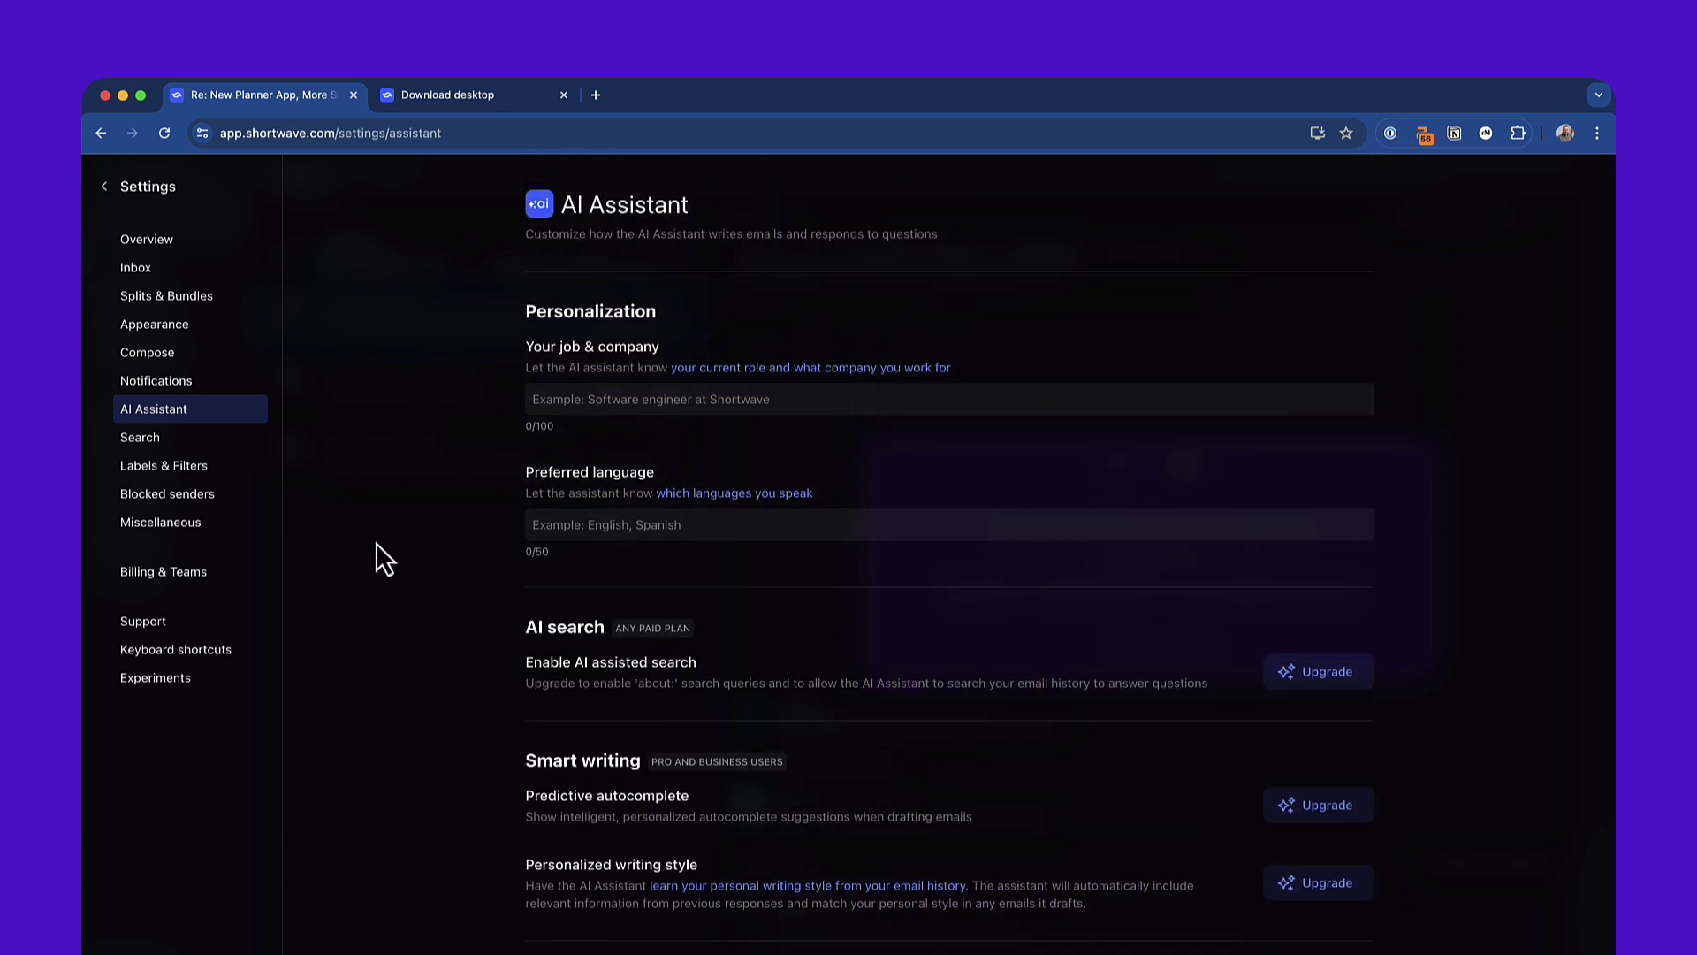
- Review the Search and Labels & Filters settings pages
left_click(176, 439)
left_click(189, 468)
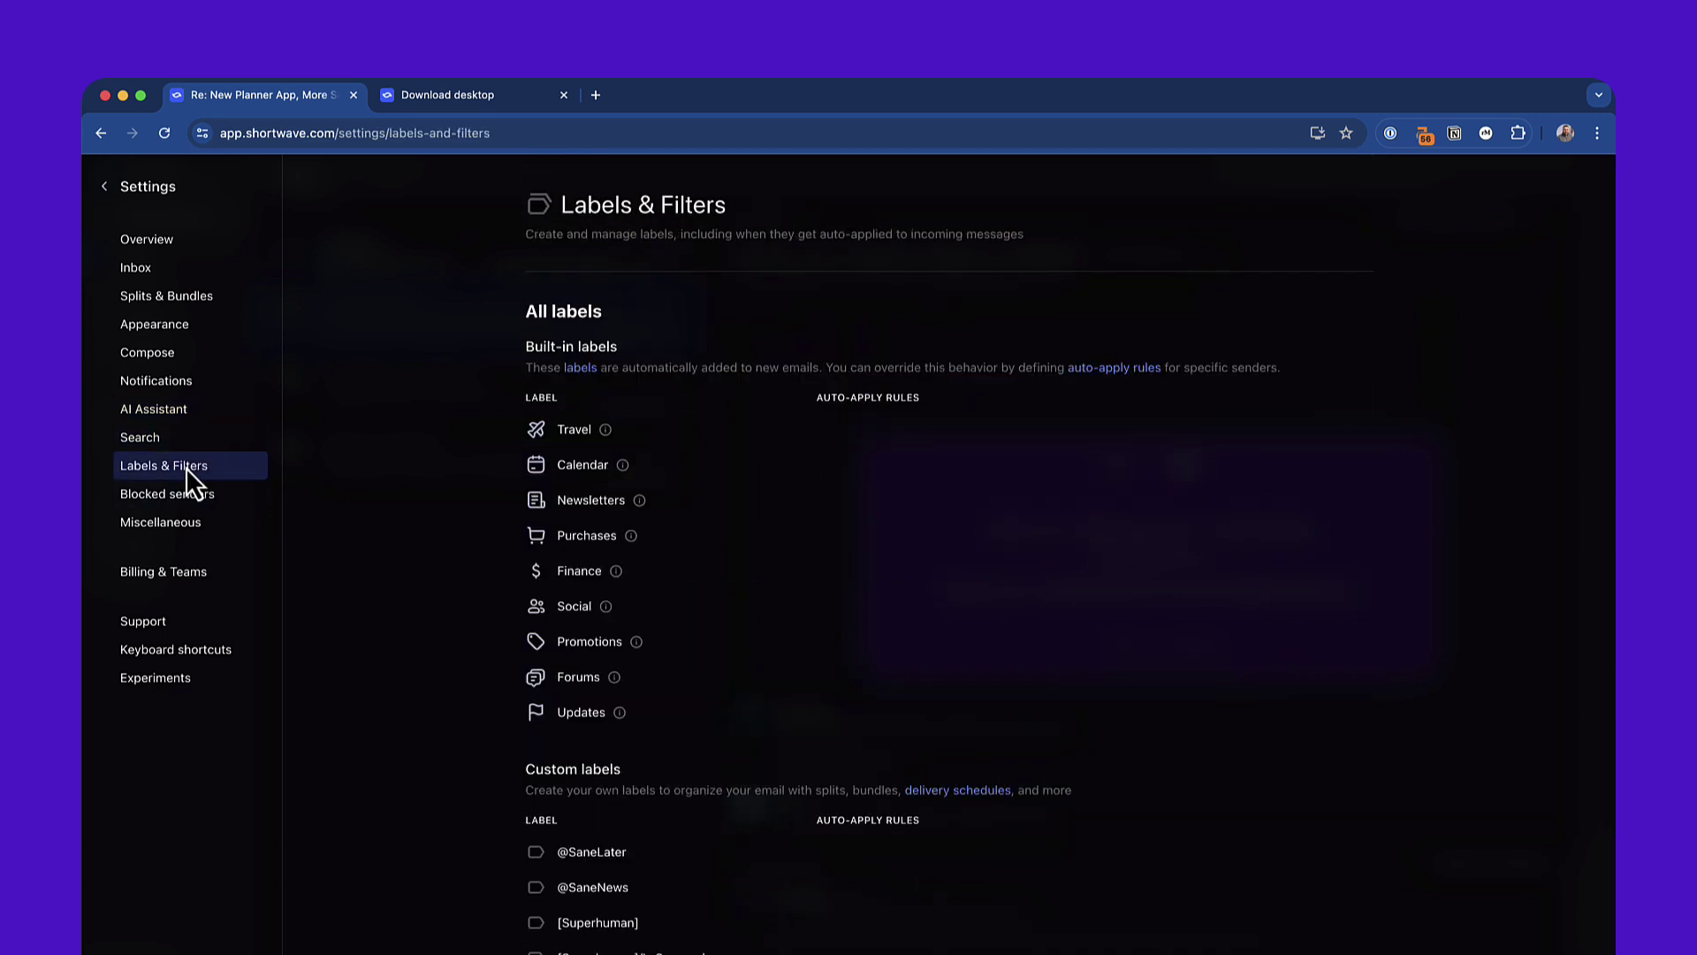
scroll(534, 664, "down", 3)
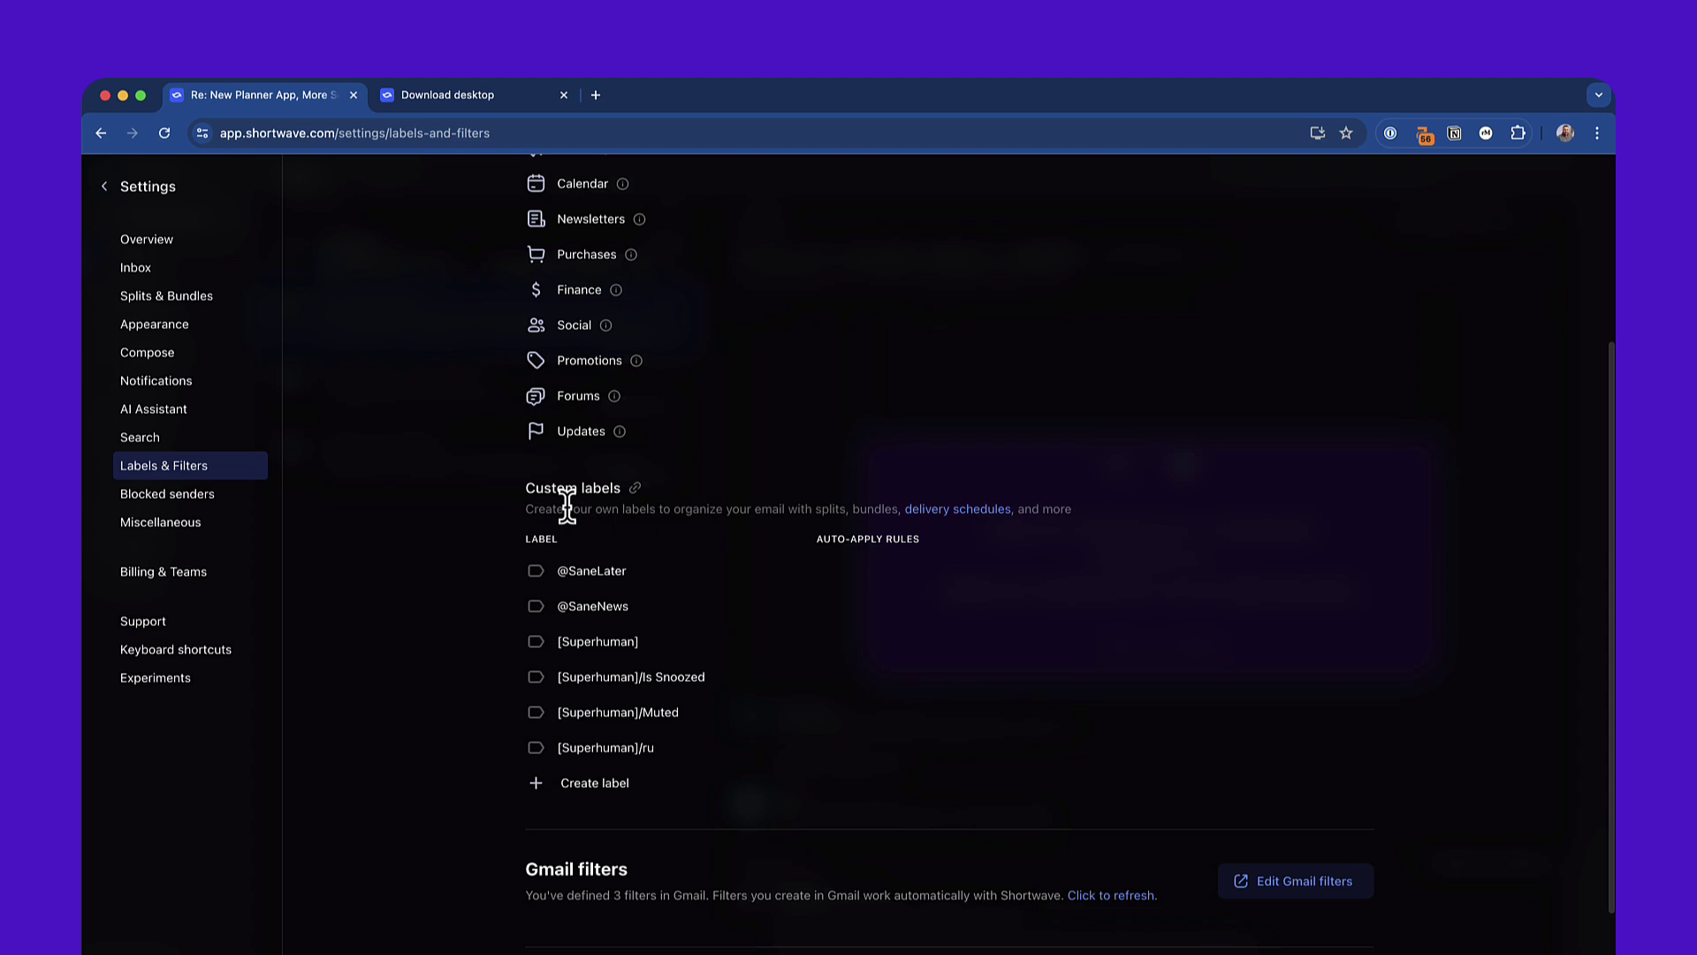
scroll(569, 493, "up", 3)
scroll(623, 665, "down", 5)
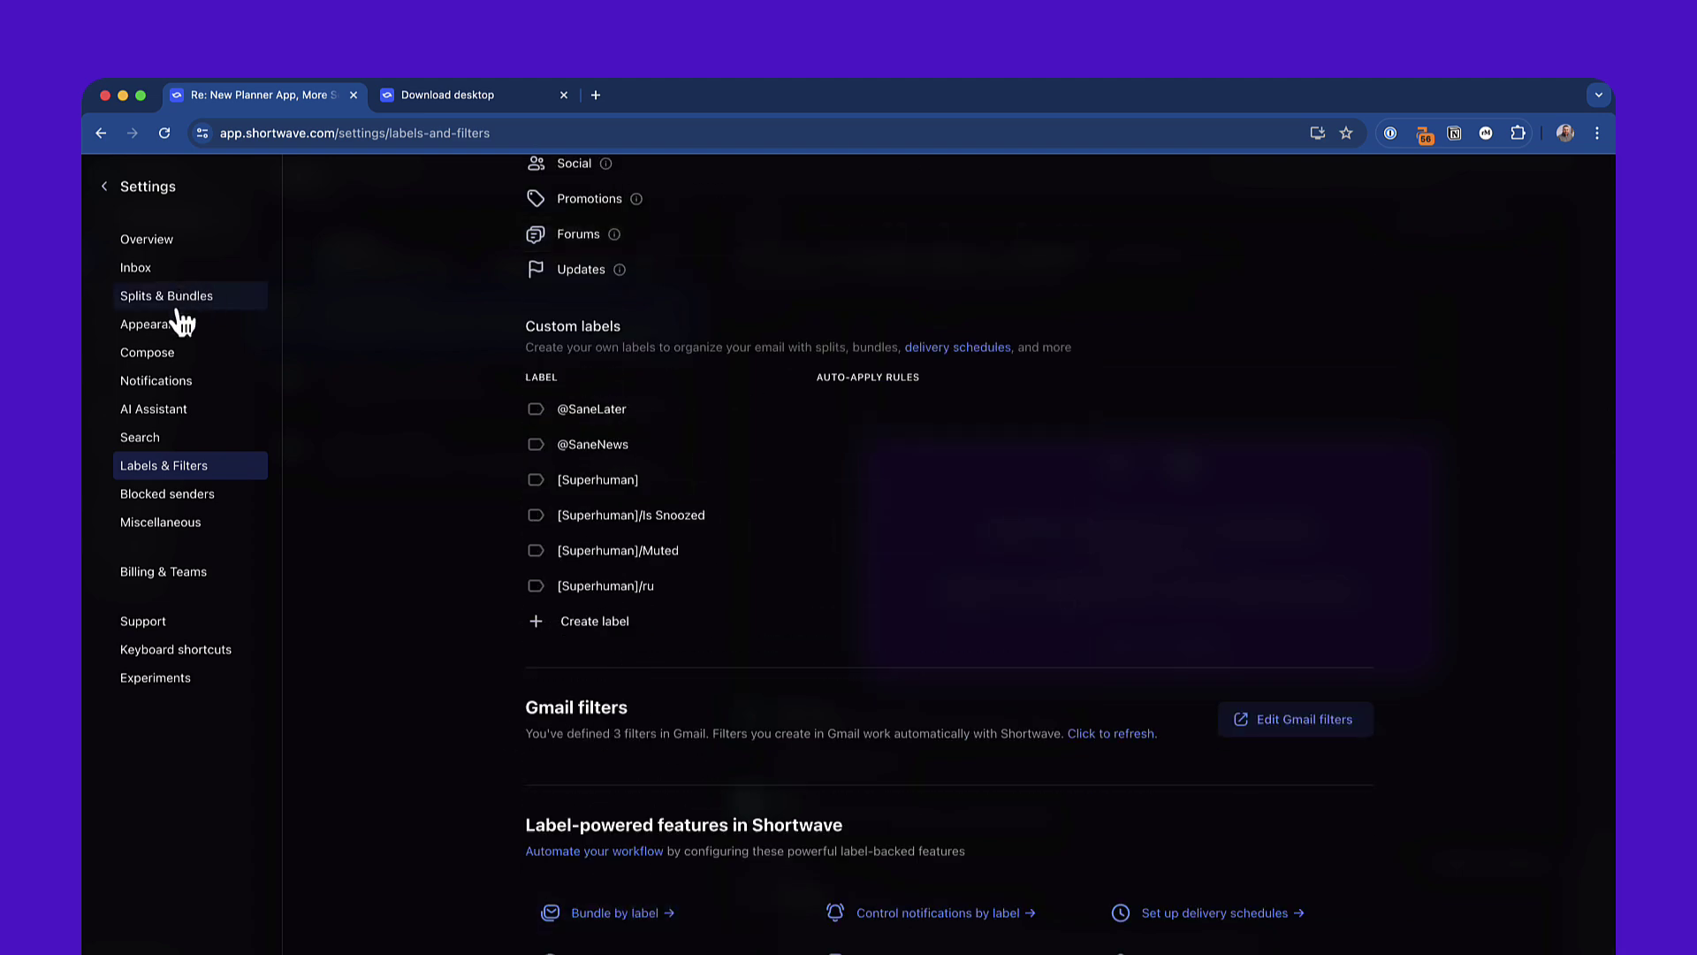
left_click(191, 436)
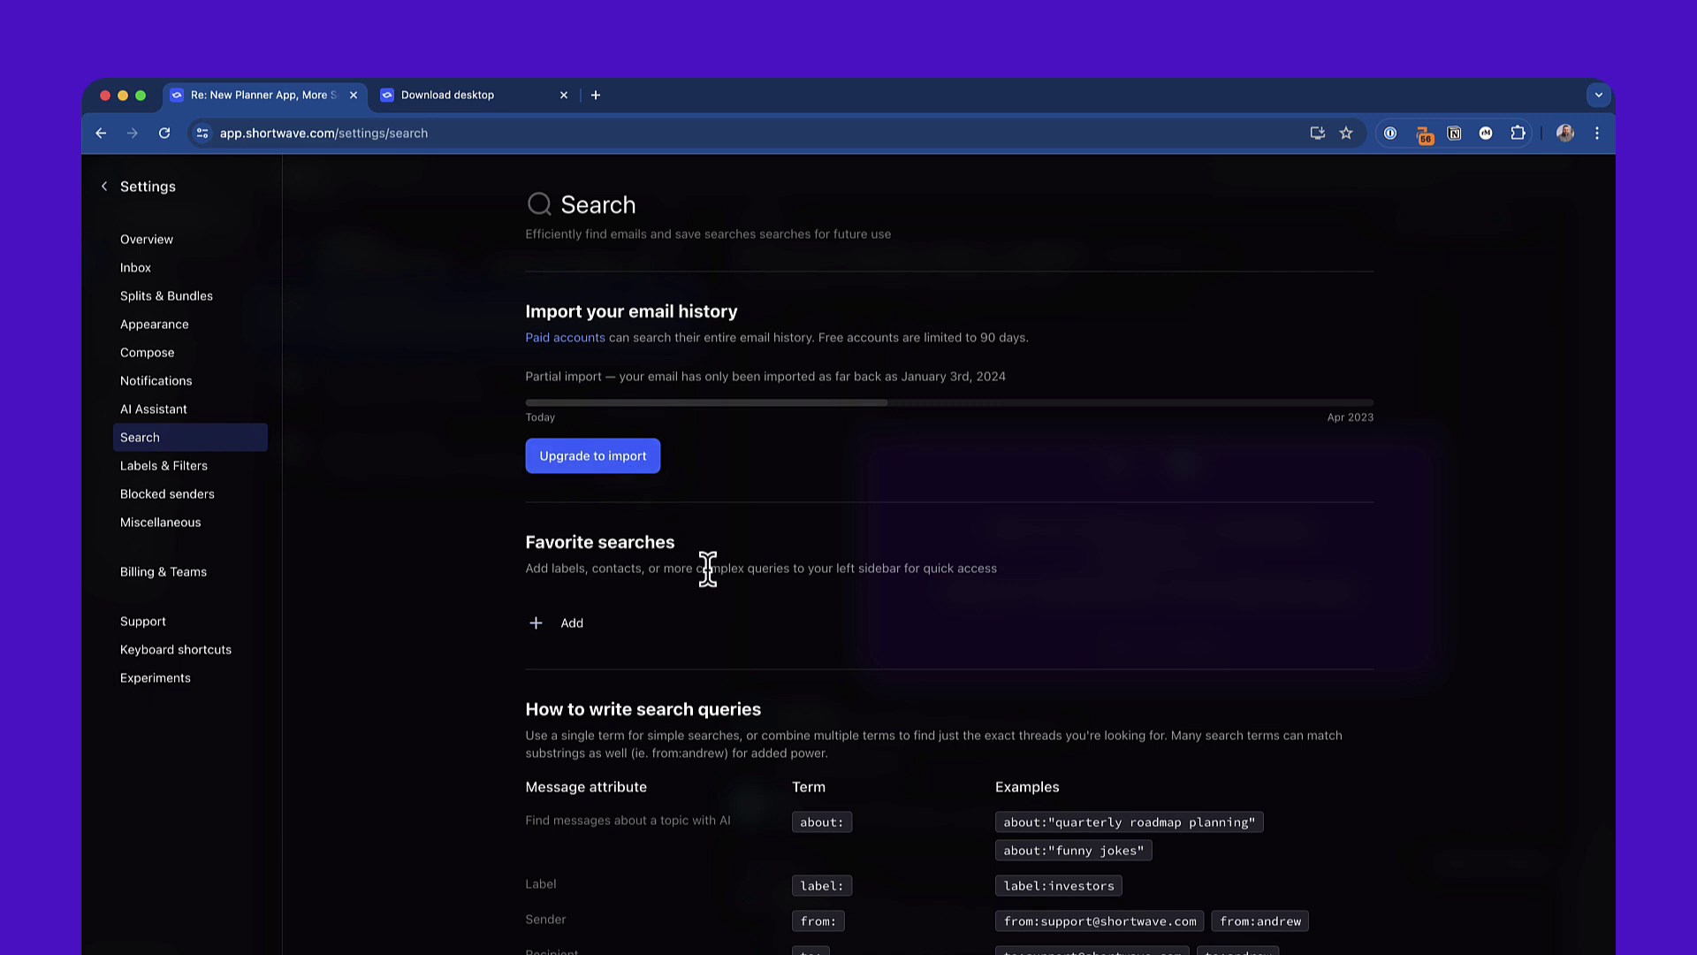
scroll(709, 568, "down", 3)
scroll(708, 571, "down", 2)
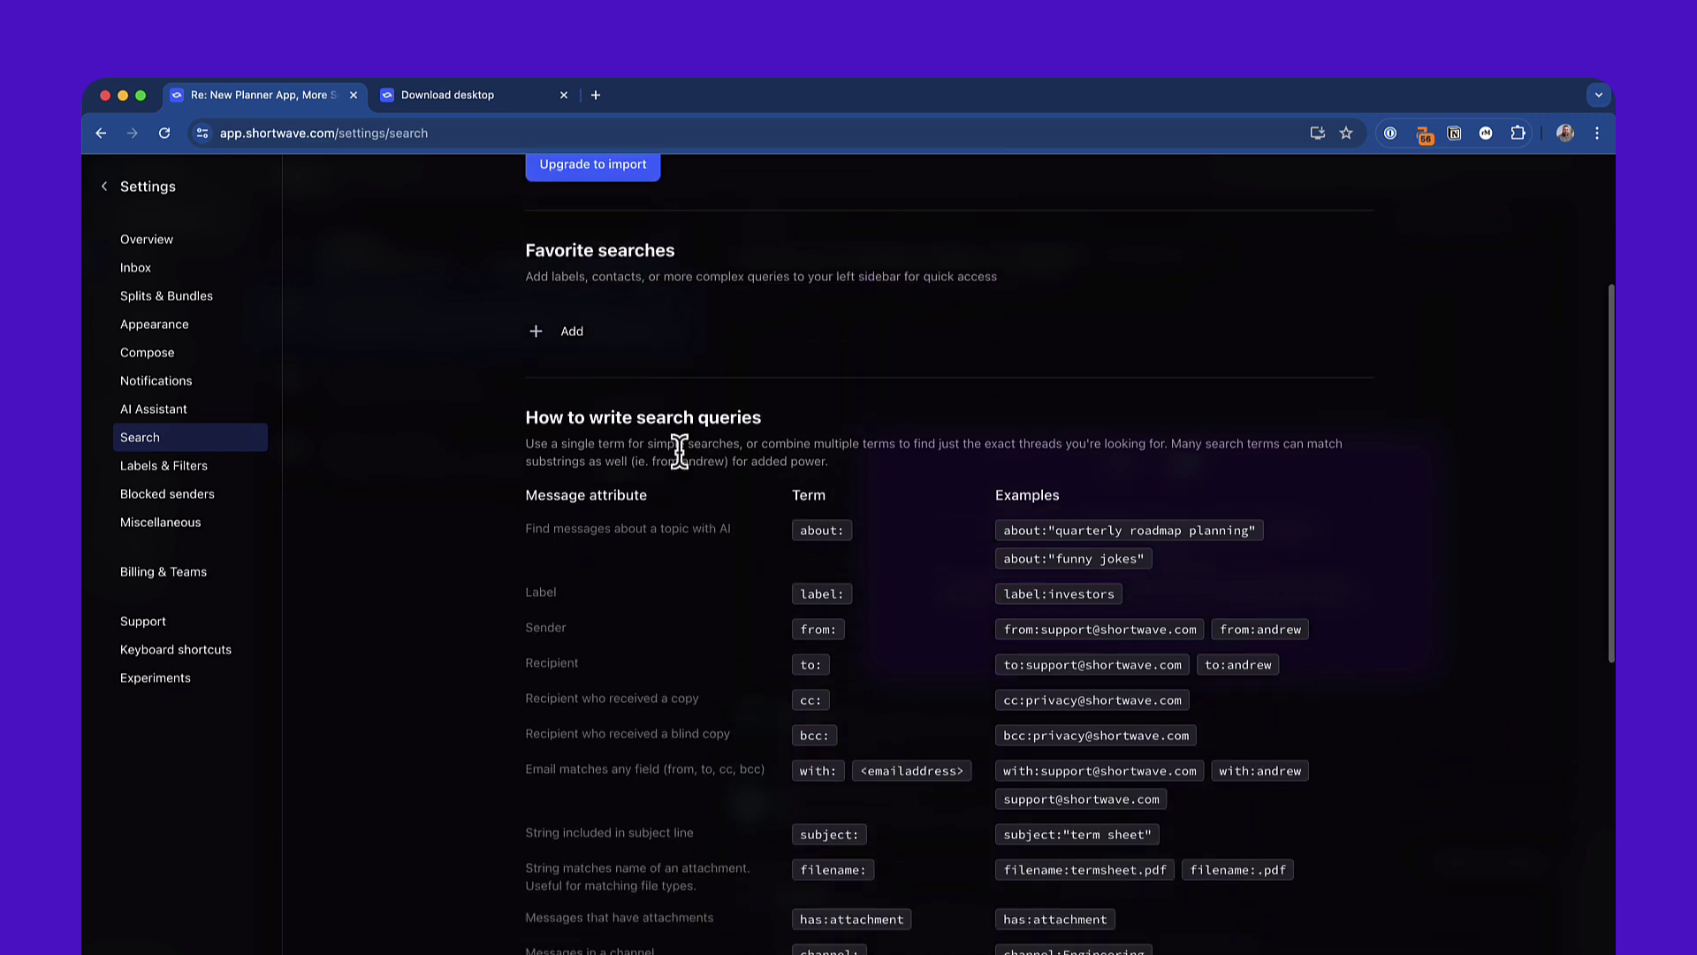
scroll(681, 446, "up", 5)
- From the settings overview, view the delivery schedule for Travel emails, left at Immediately
left_click(137, 237)
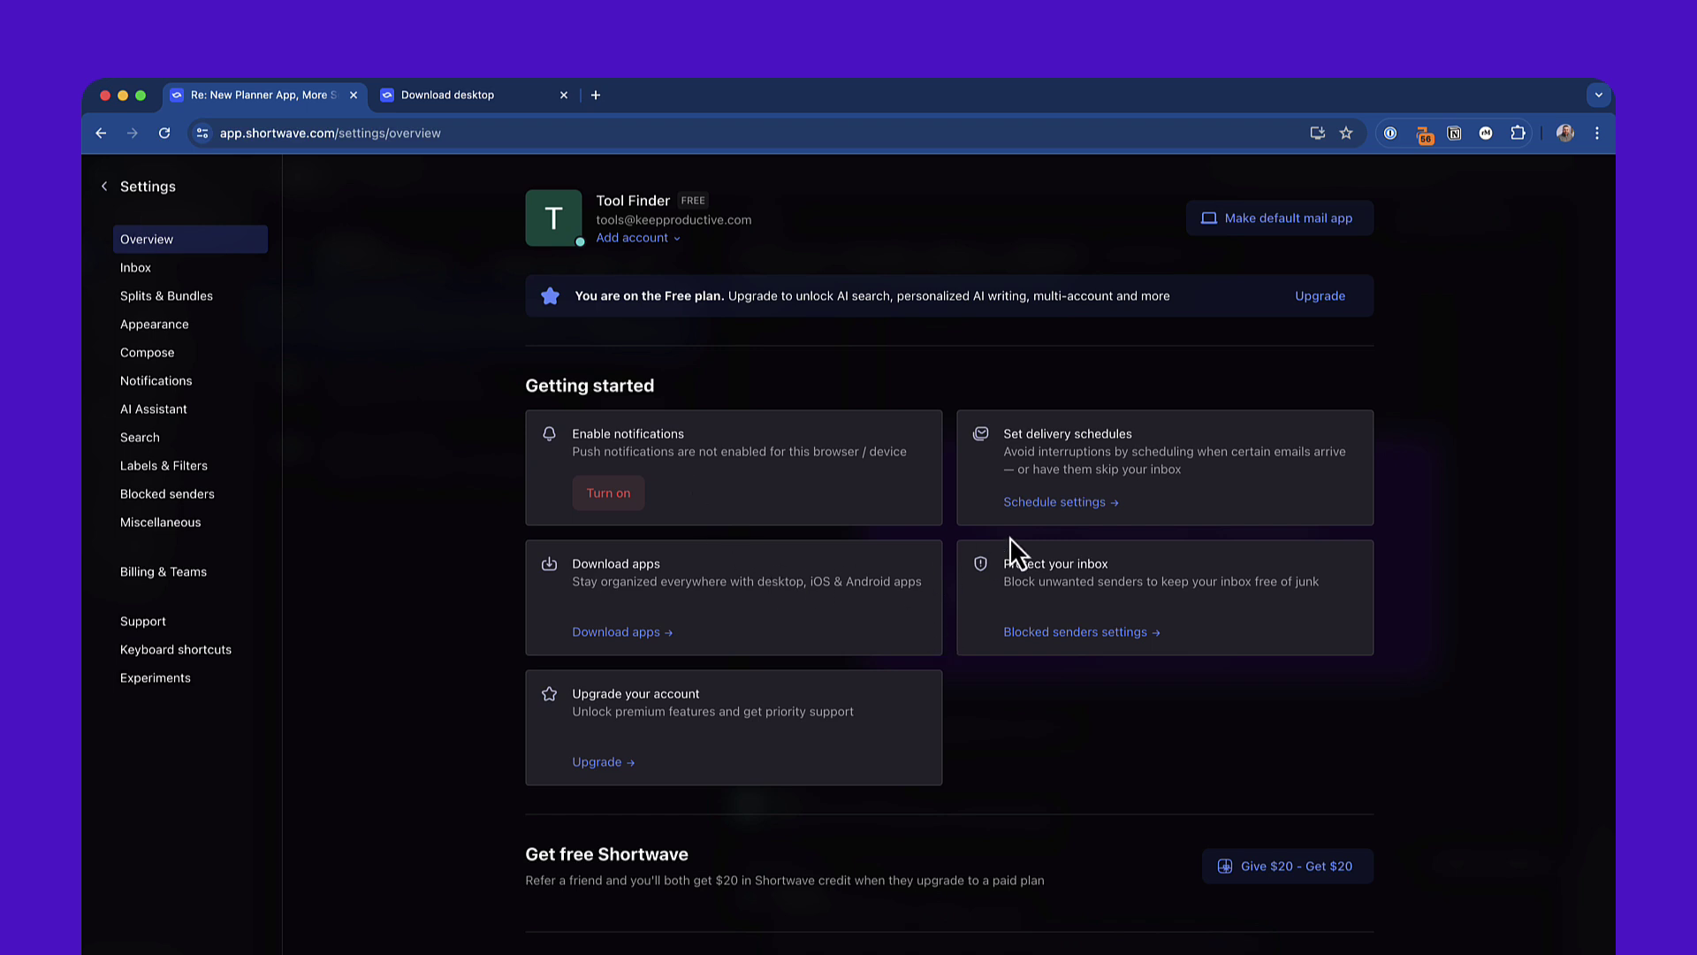
left_click(1060, 504)
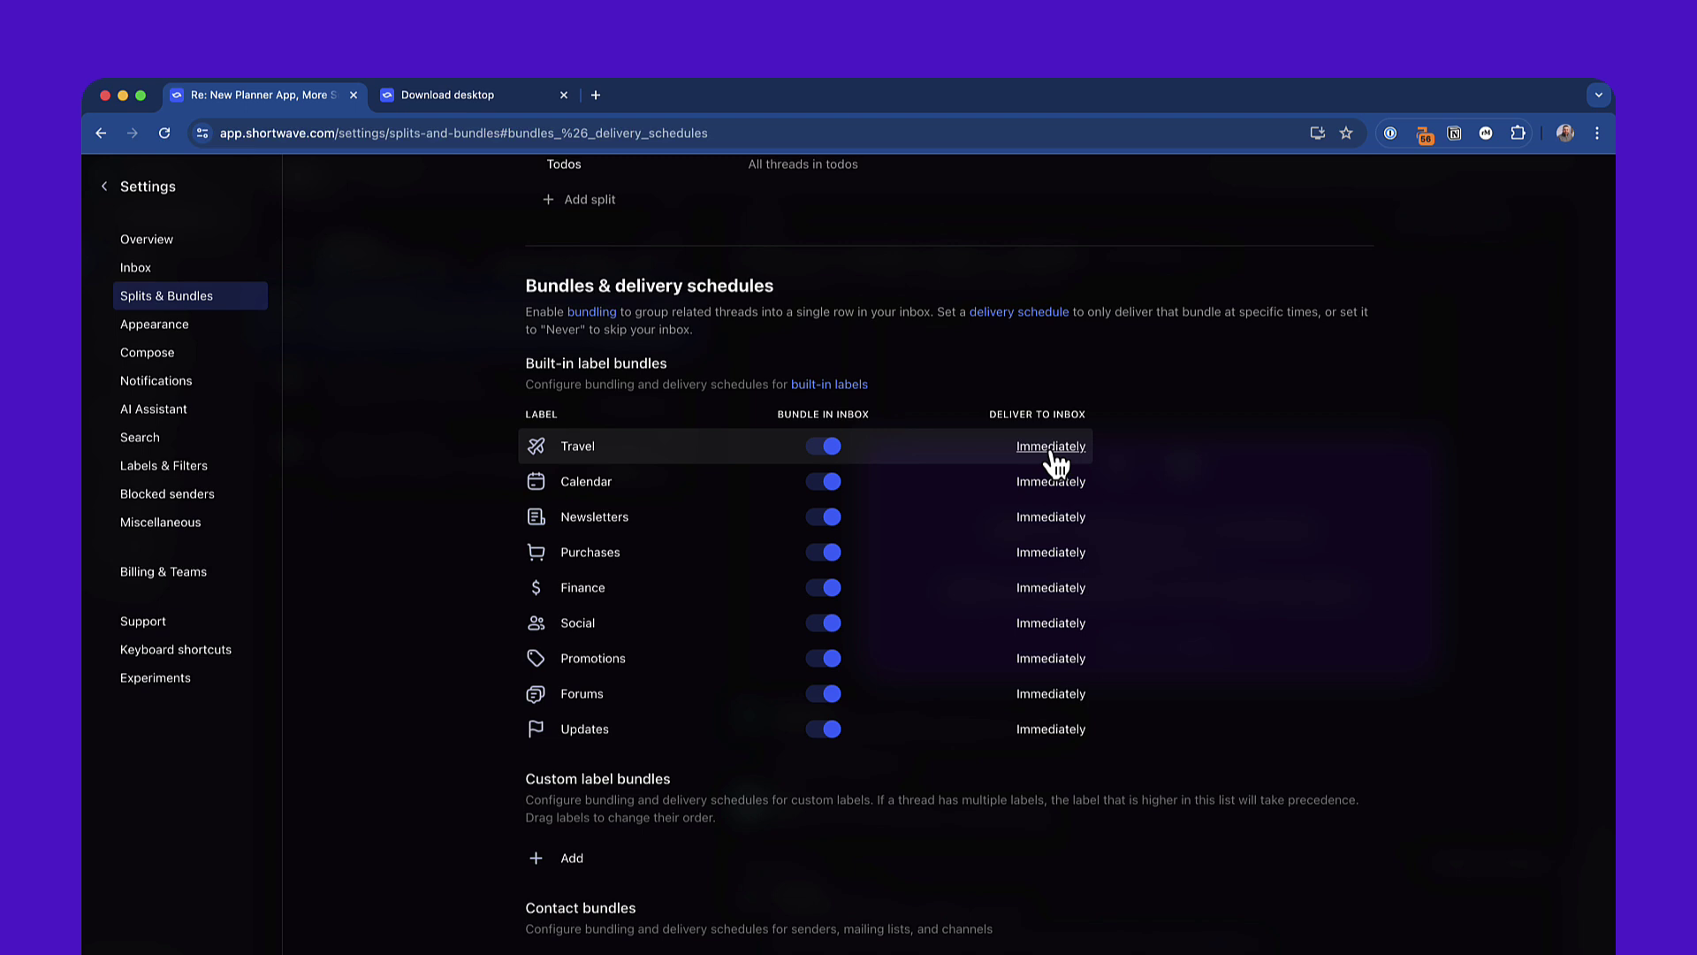
left_click(1052, 448)
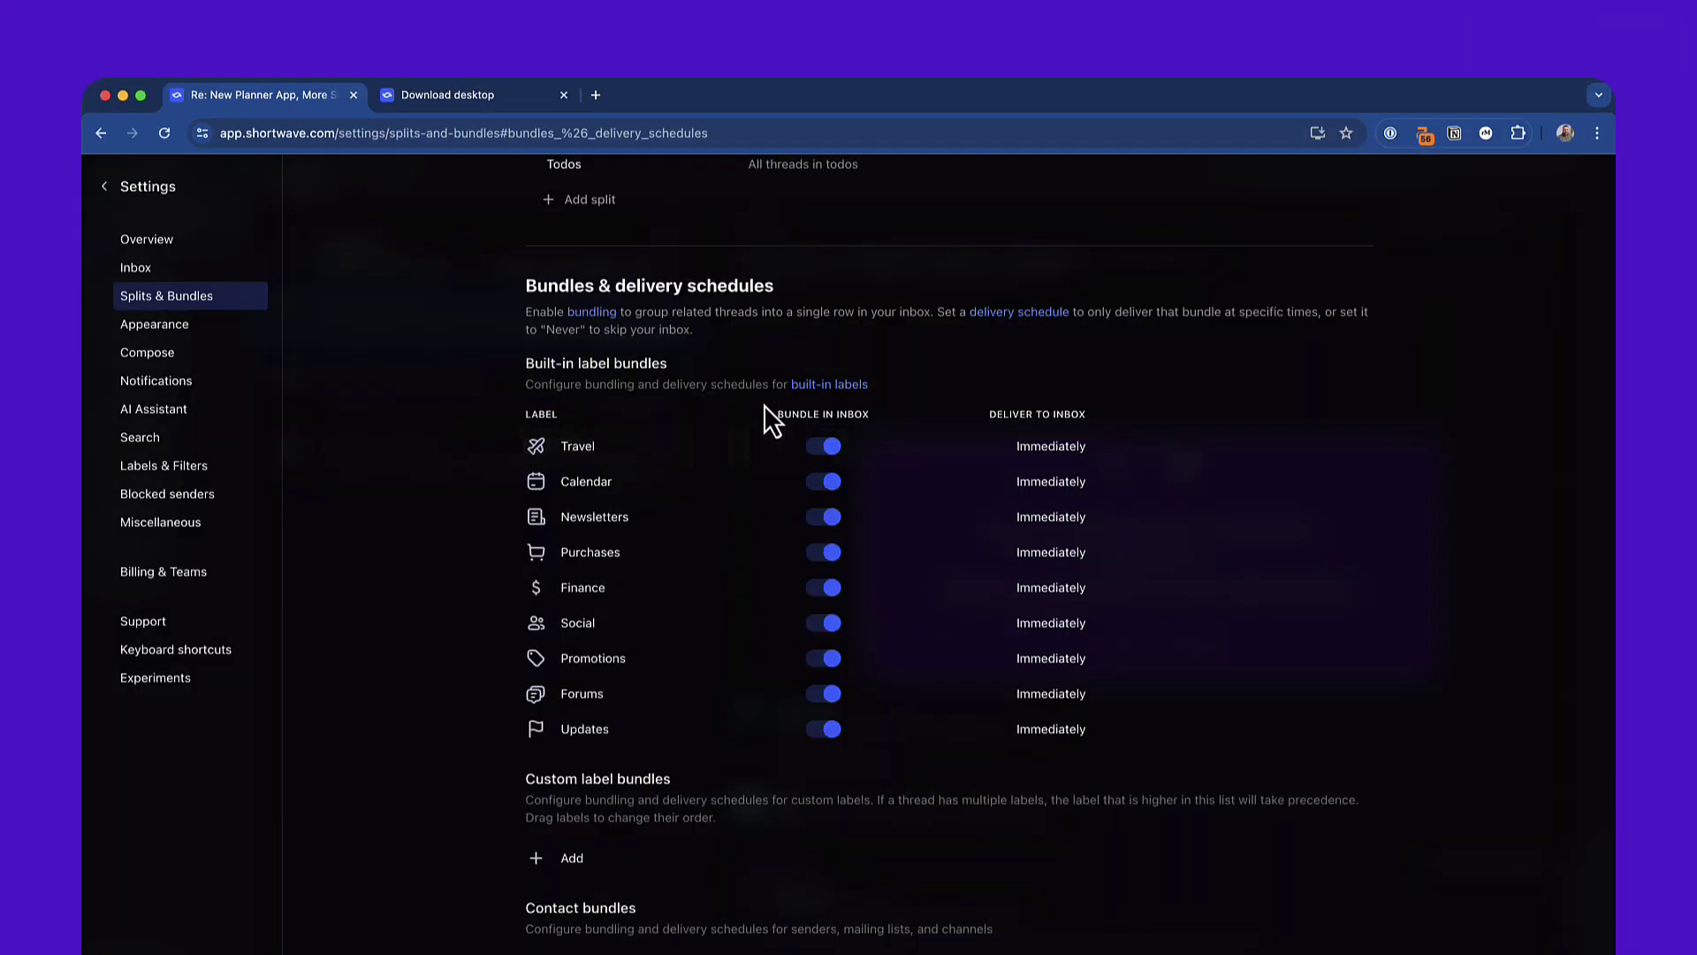
scroll(763, 405, "up", 5)
left_click(105, 187)
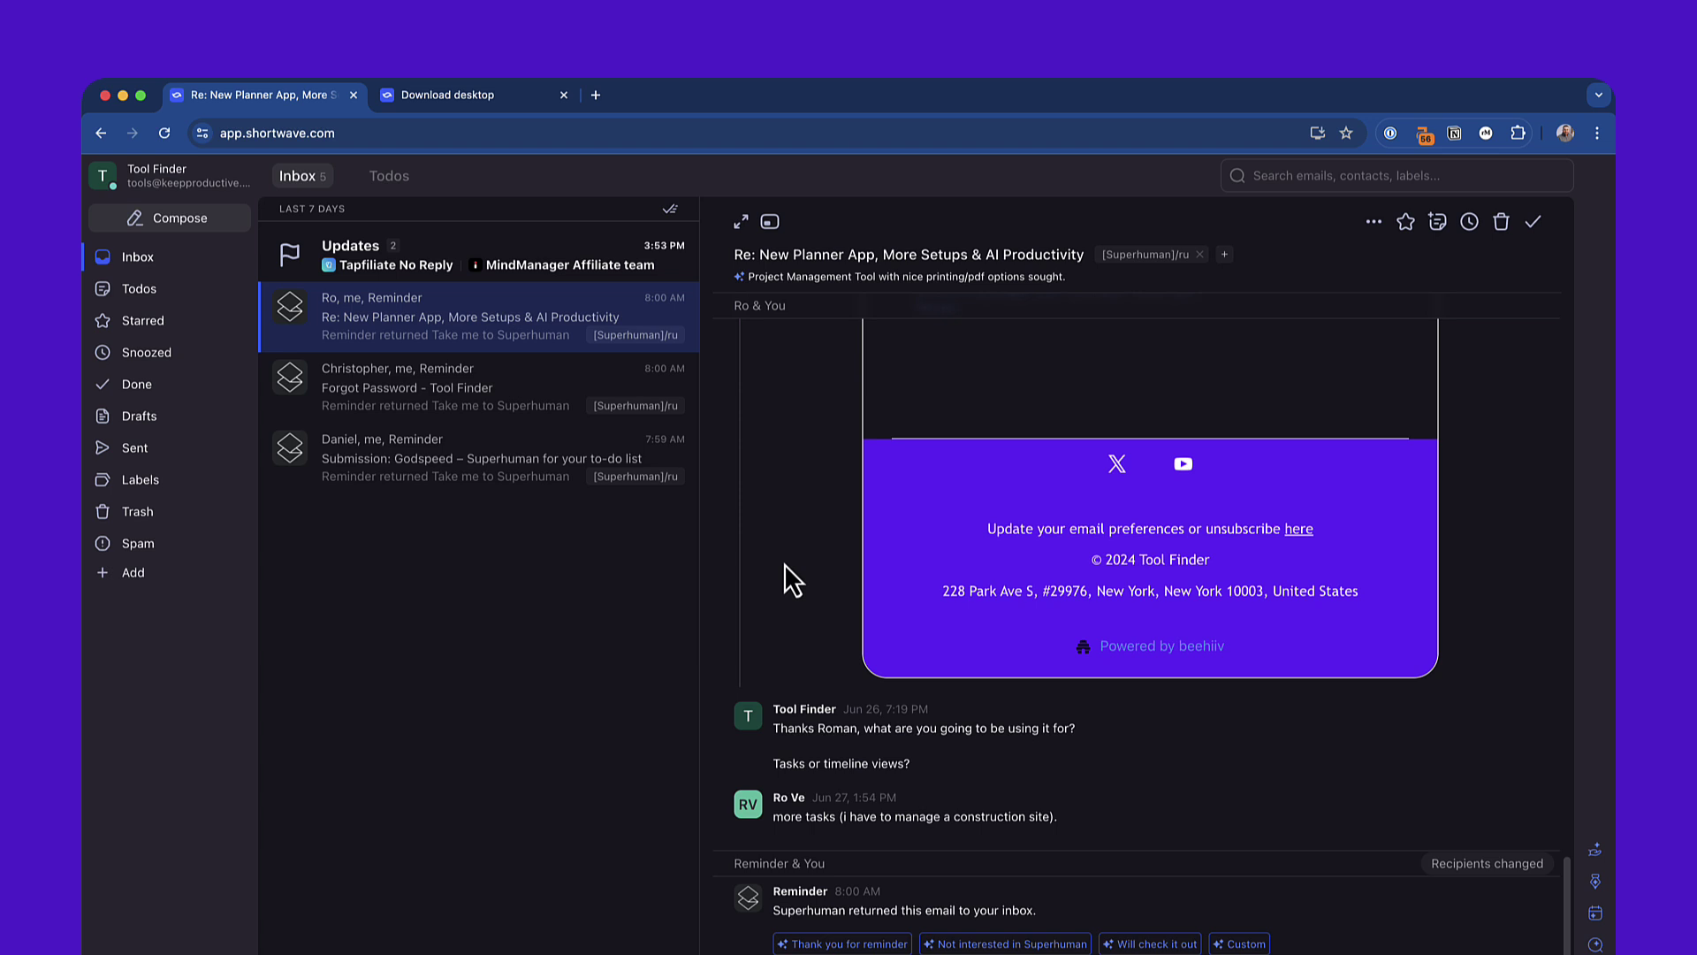